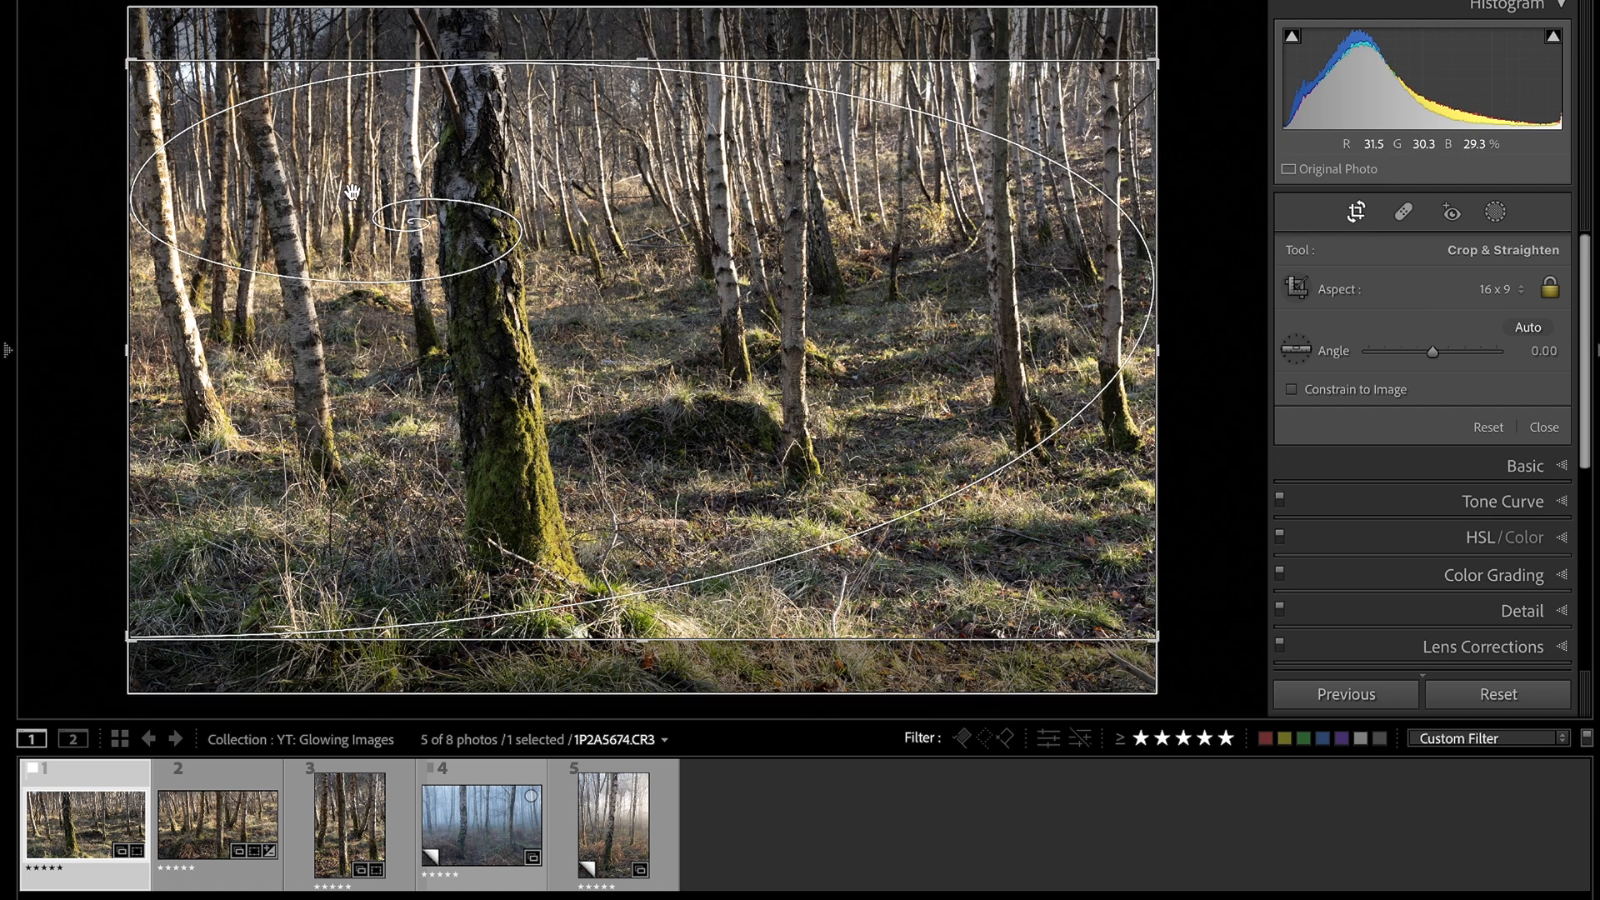
Step: Reposition the photo slightly upward inside its 16 x 9 crop frame and apply the crop
key(Return)
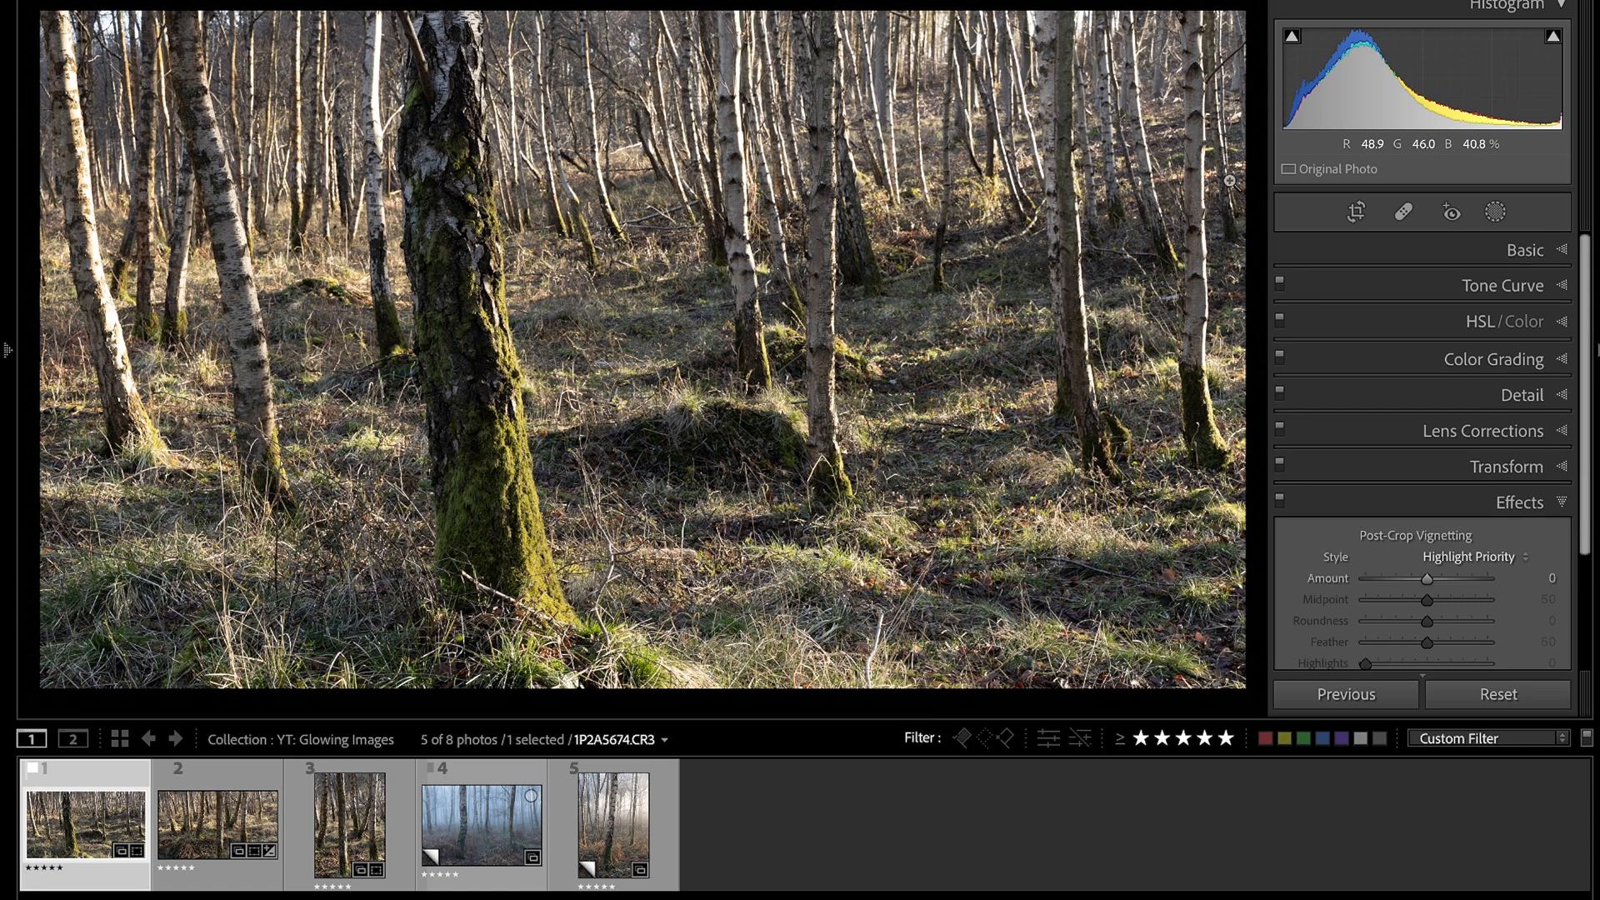
click(1353, 214)
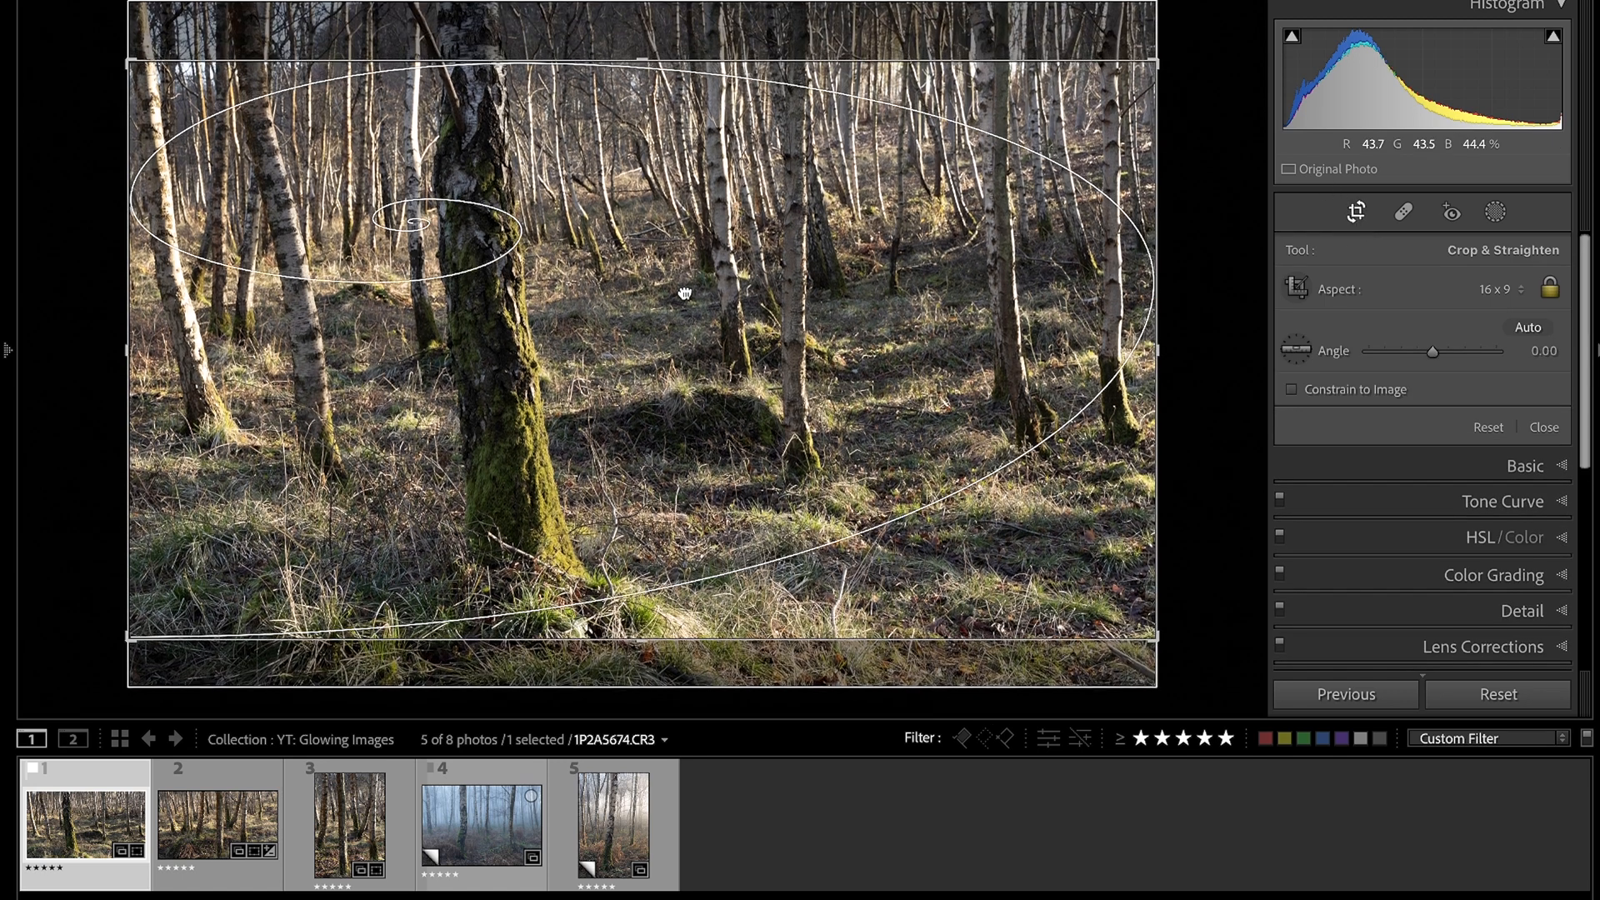
drag(684, 293, 682, 287)
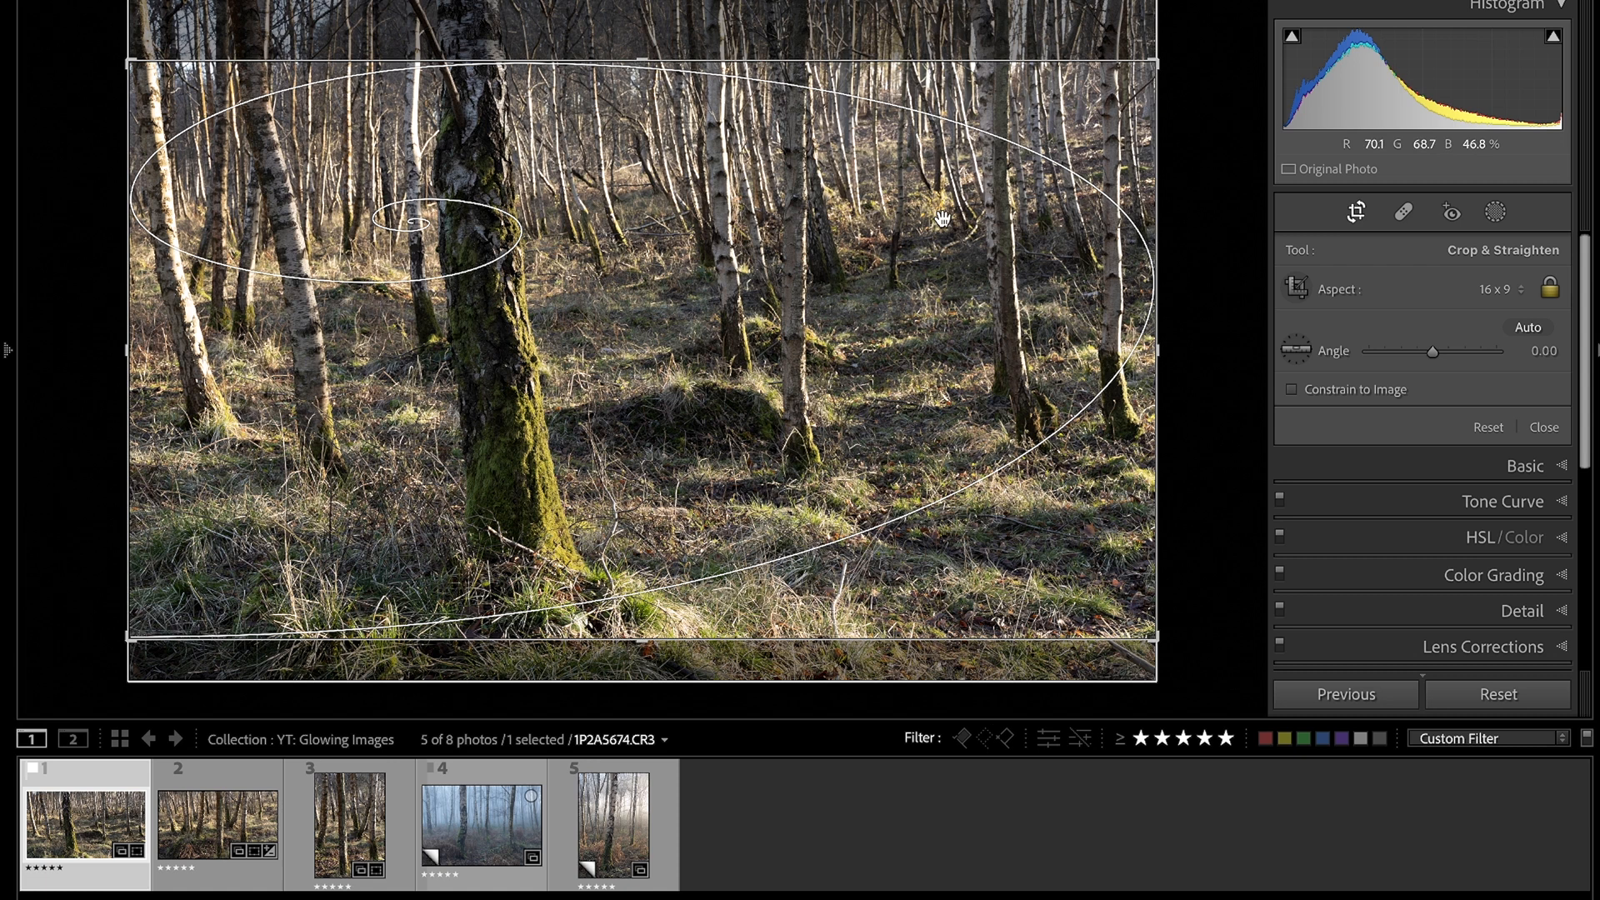
click(1360, 210)
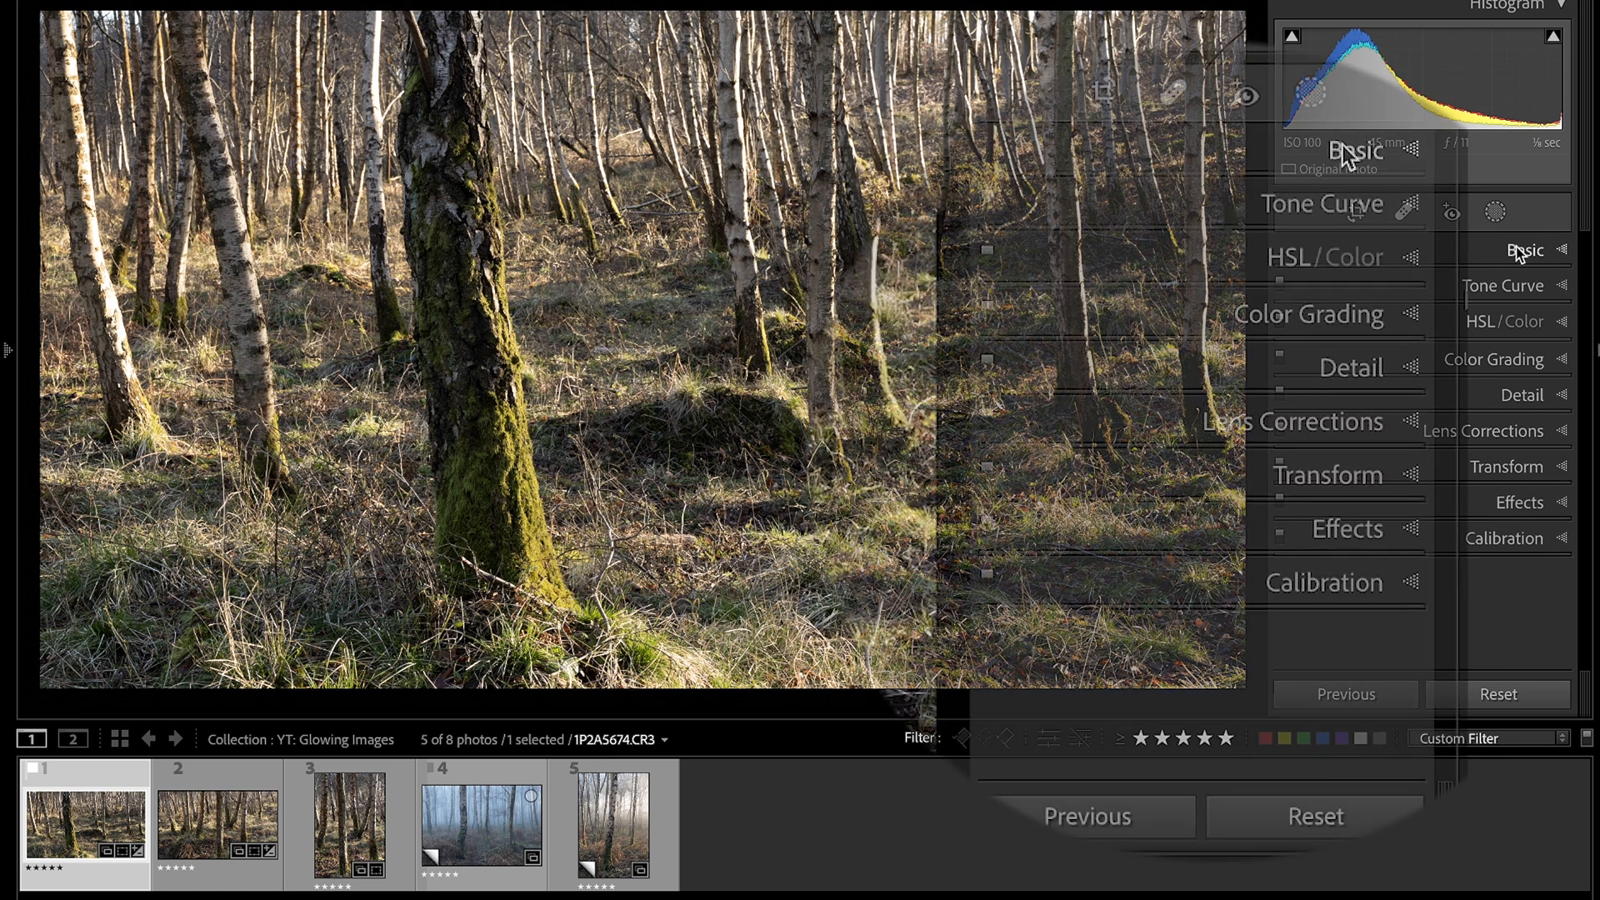
Step: Warm the white balance to a temperature of 5,712 and raise the shadows to +12
click(1518, 252)
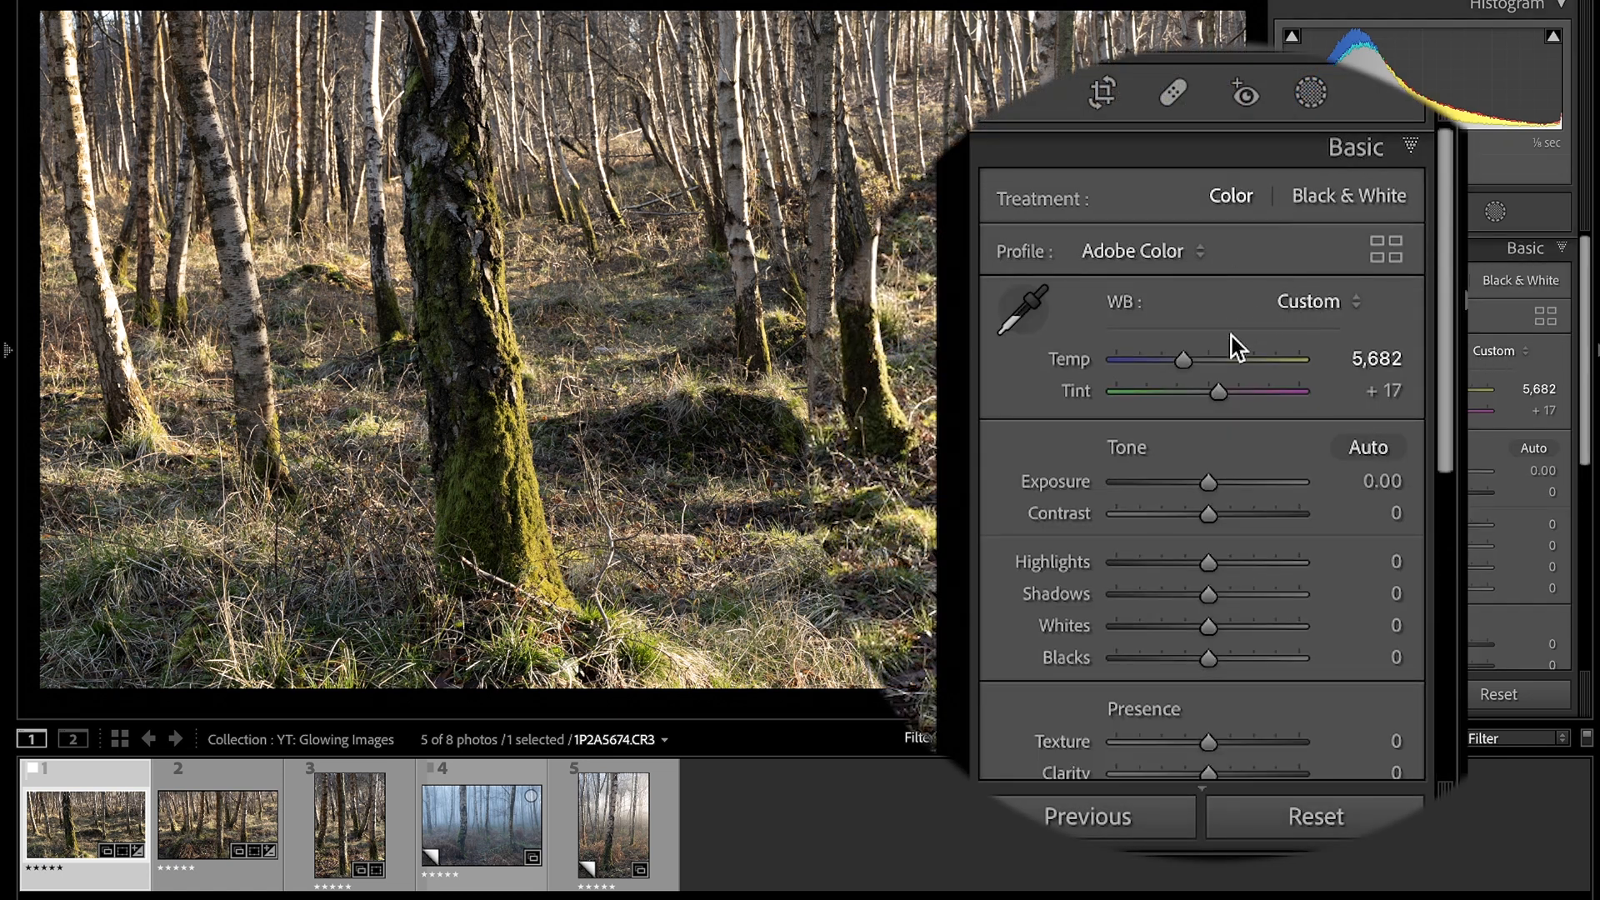
drag(1183, 363, 1182, 361)
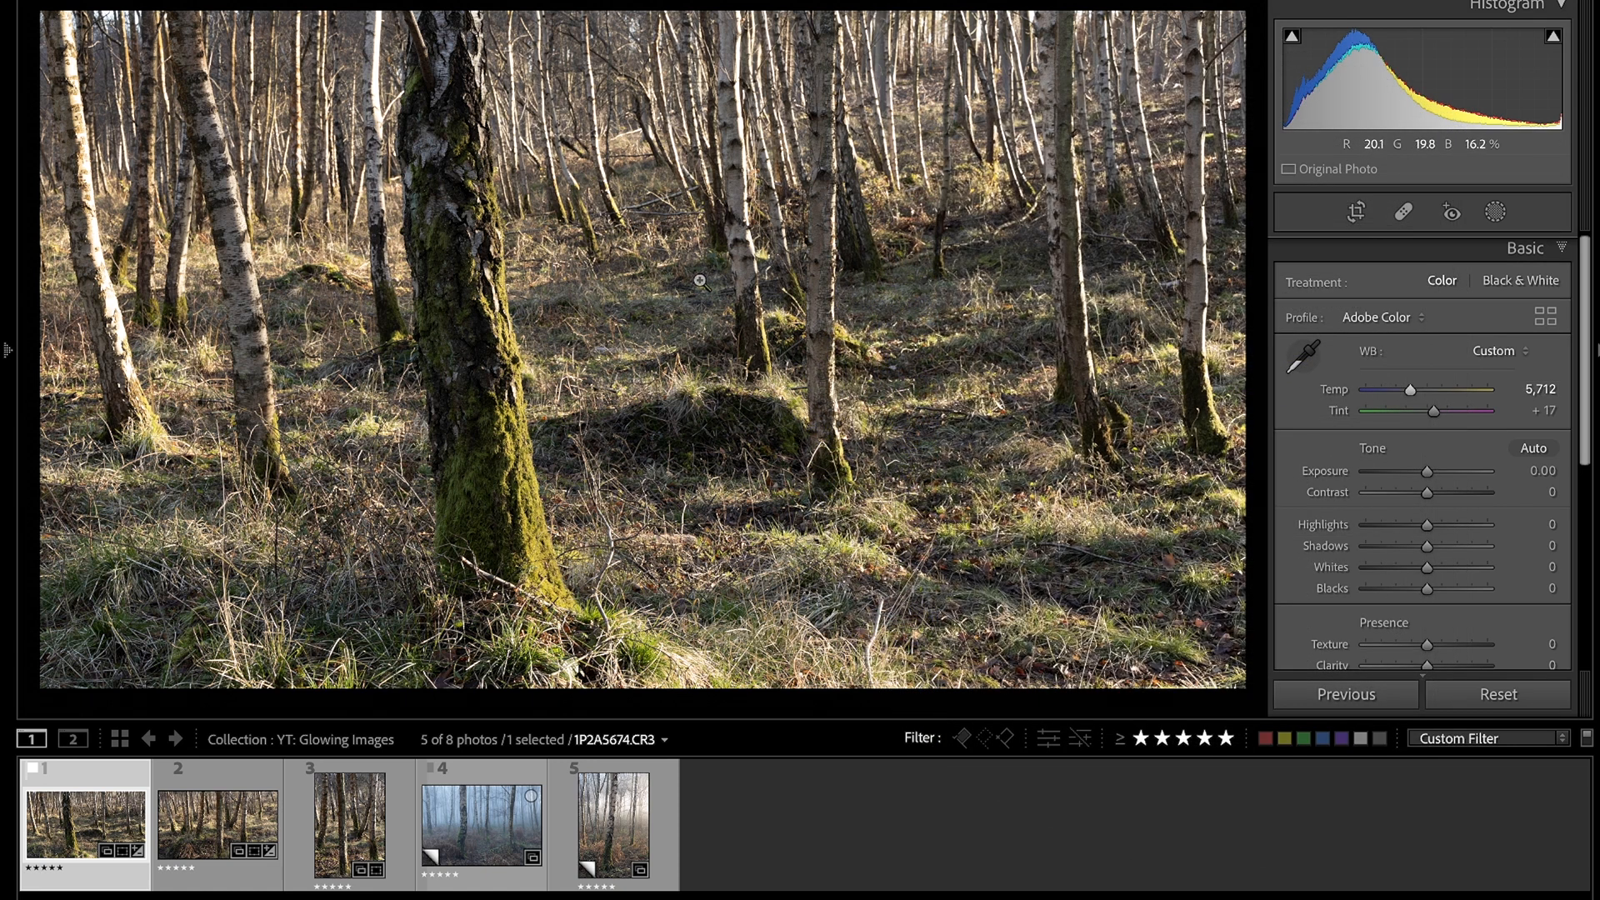
scroll(1358, 421, down, 2)
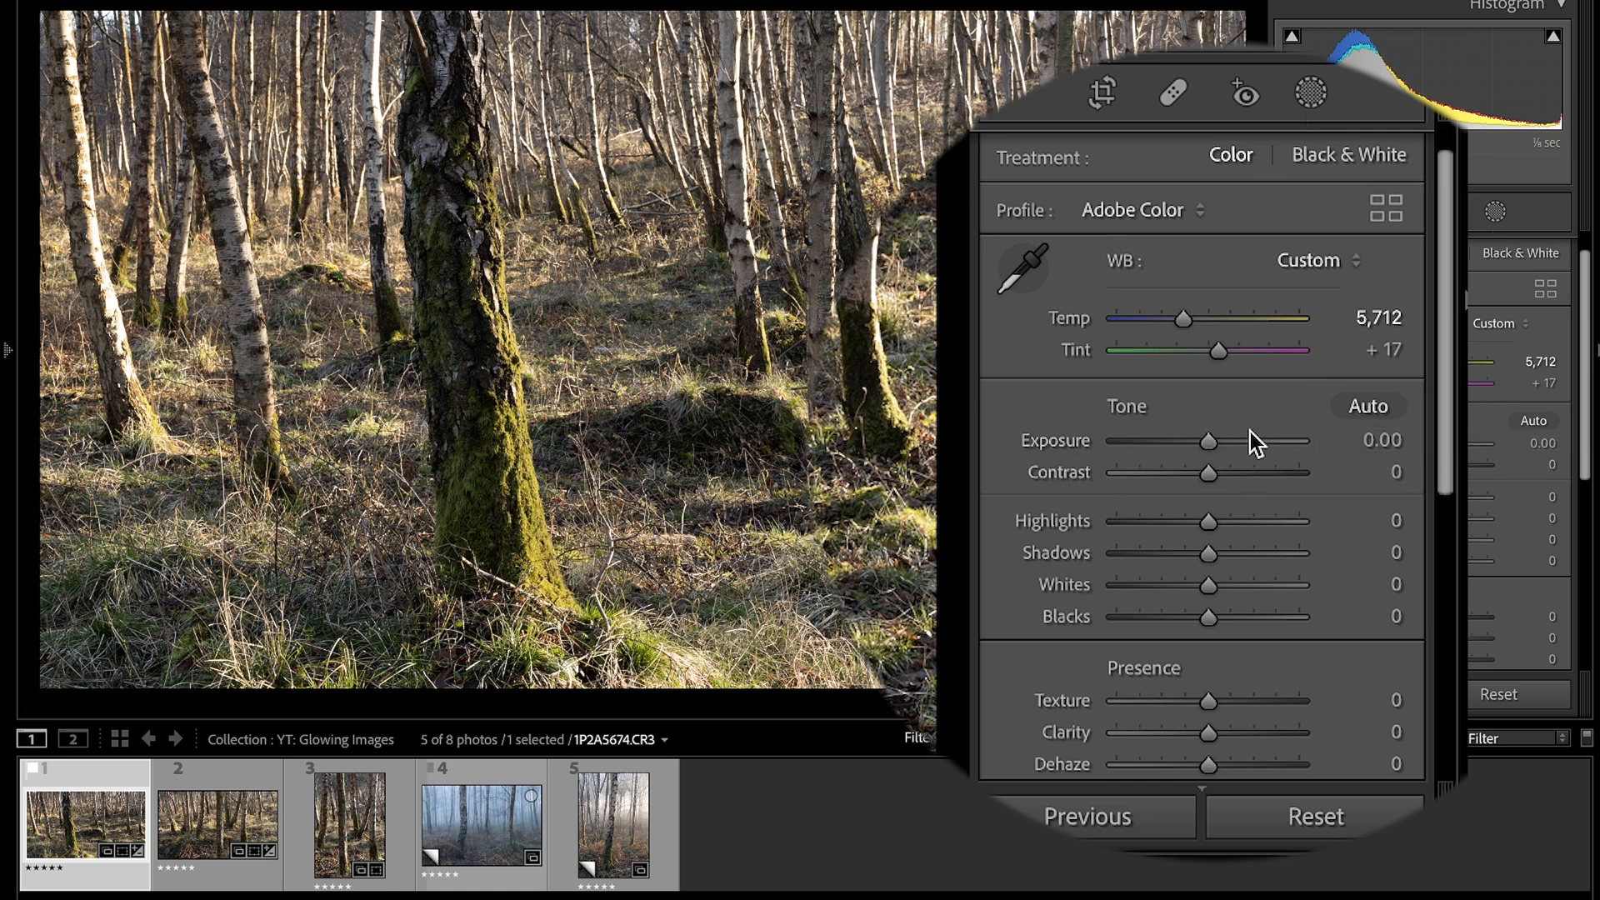
scroll(1172, 433, down, 1)
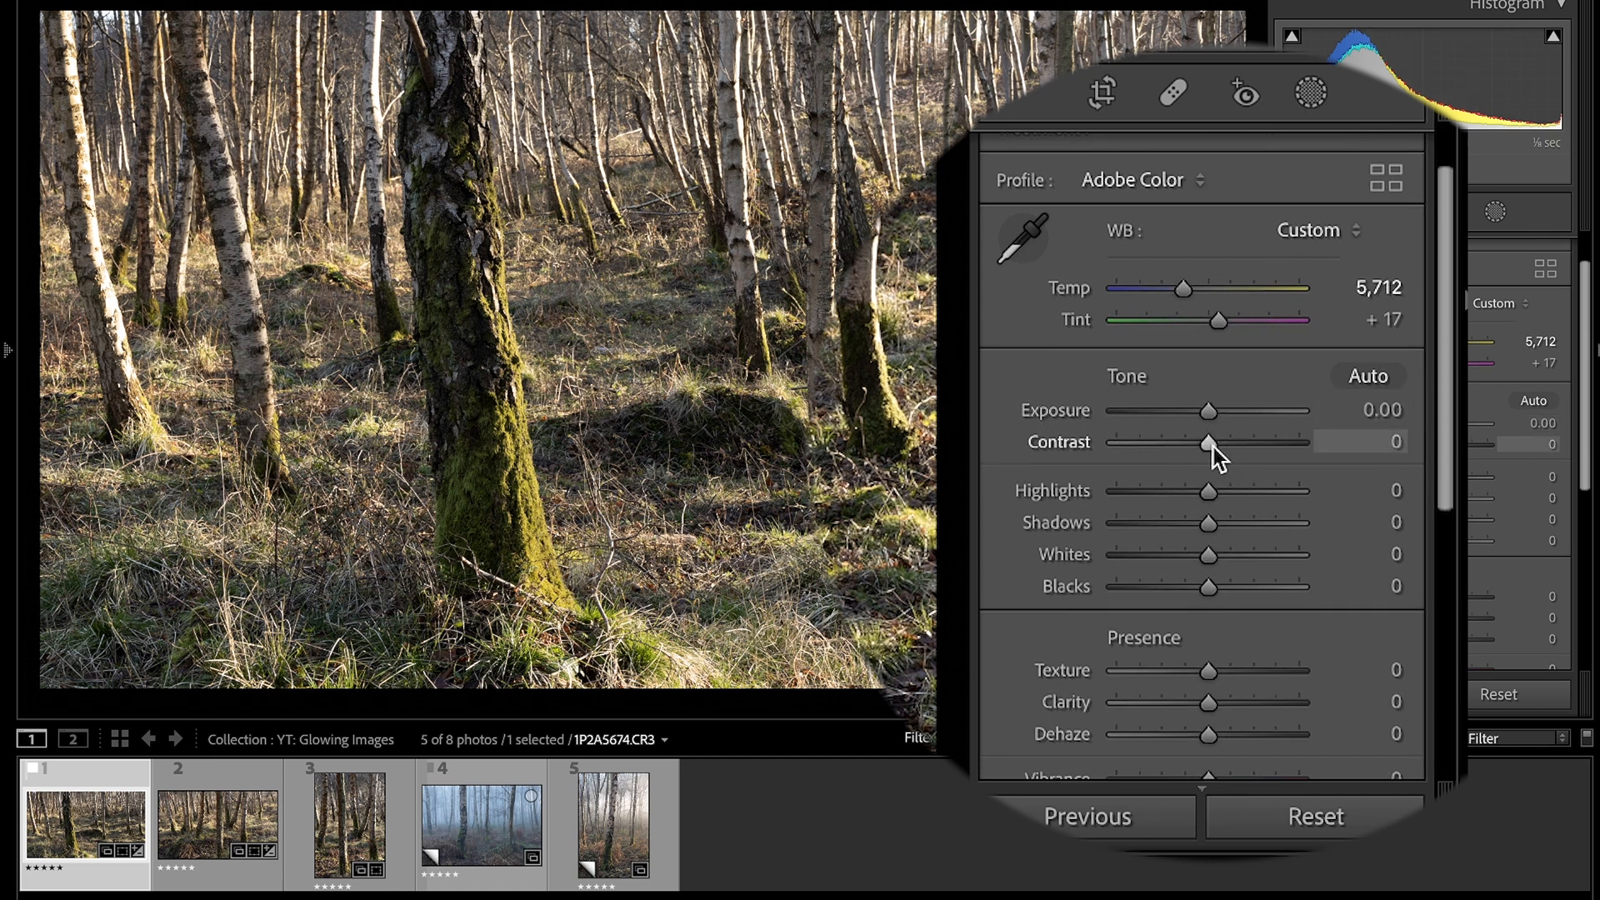
scroll(1214, 450, down, 1)
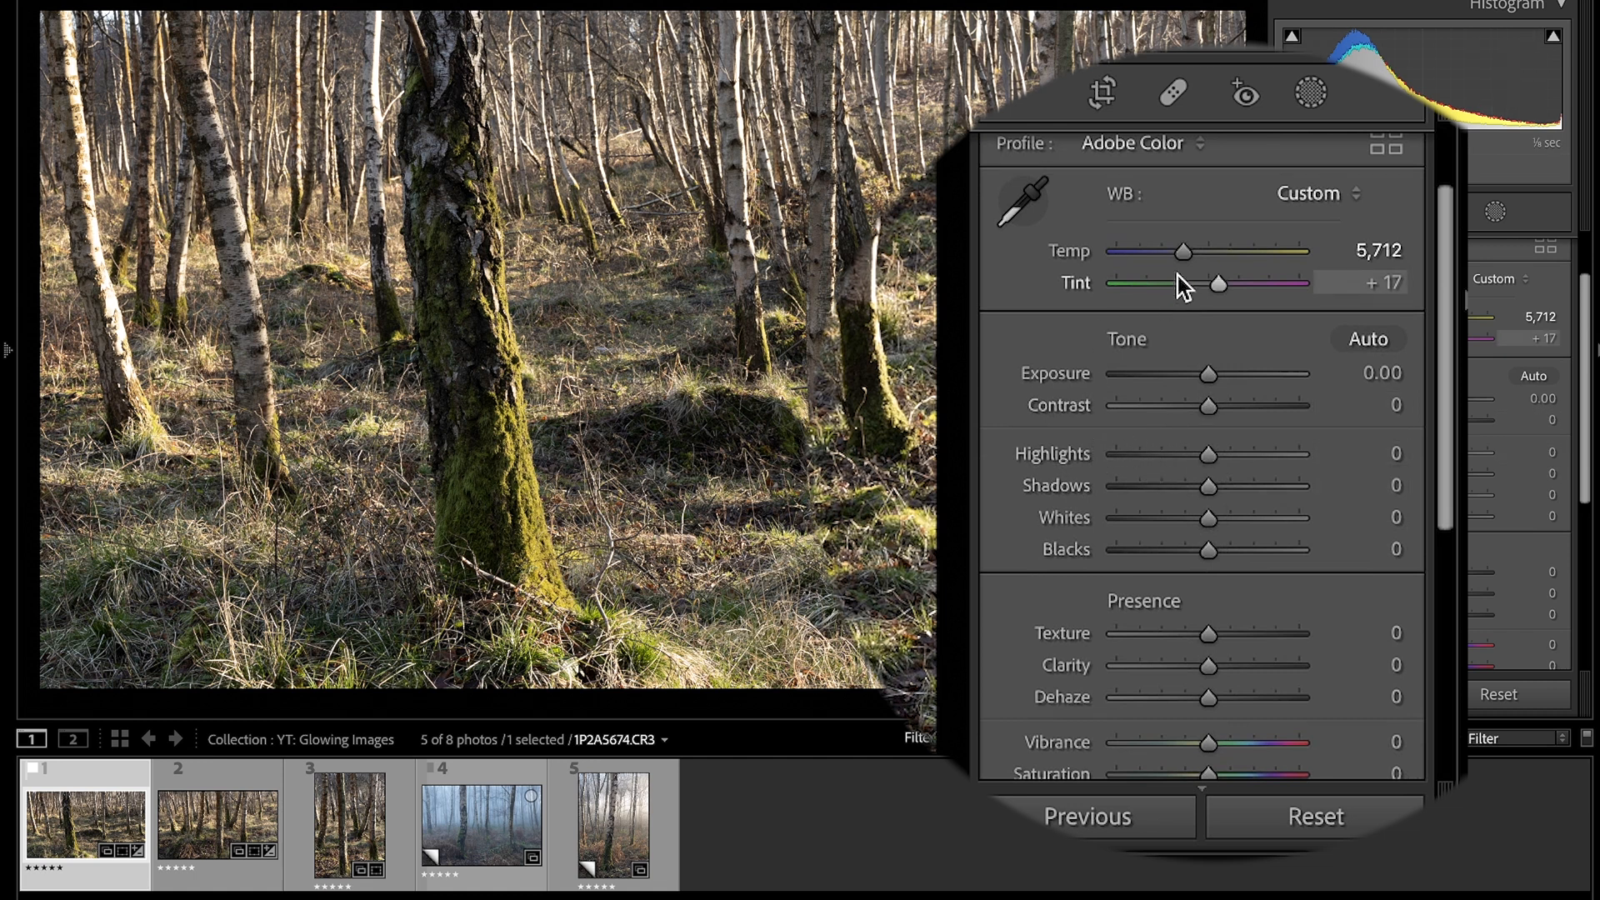
scroll(1265, 500, down, 1)
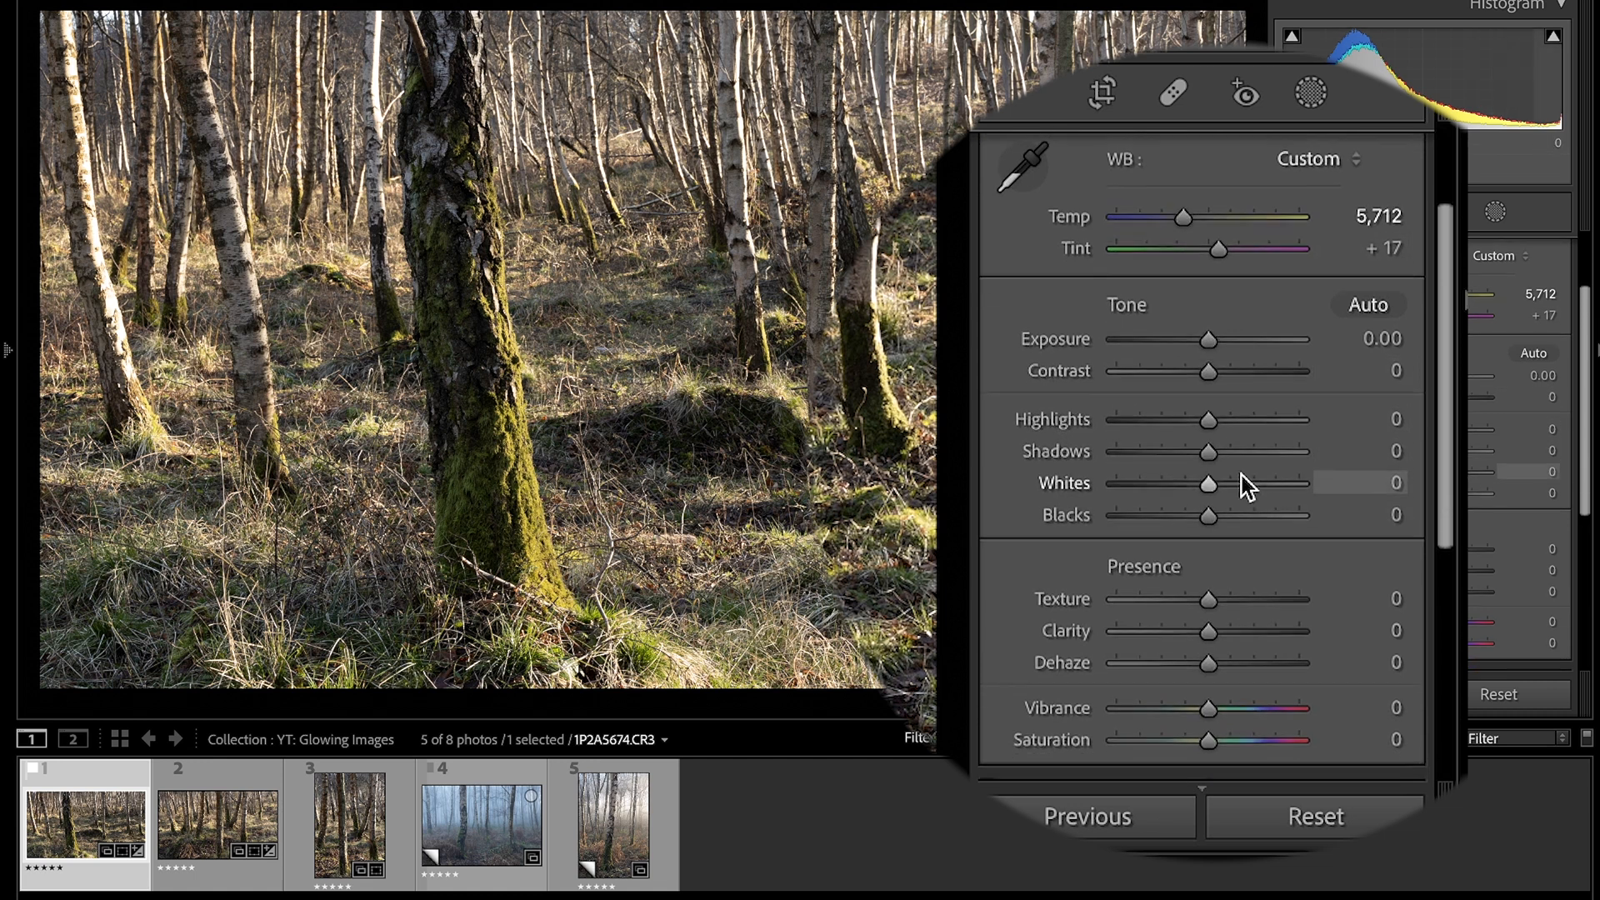
mouse_move(1204, 449)
mouse_down()
mouse_move(1242, 444)
mouse_move(1215, 444)
mouse_up()
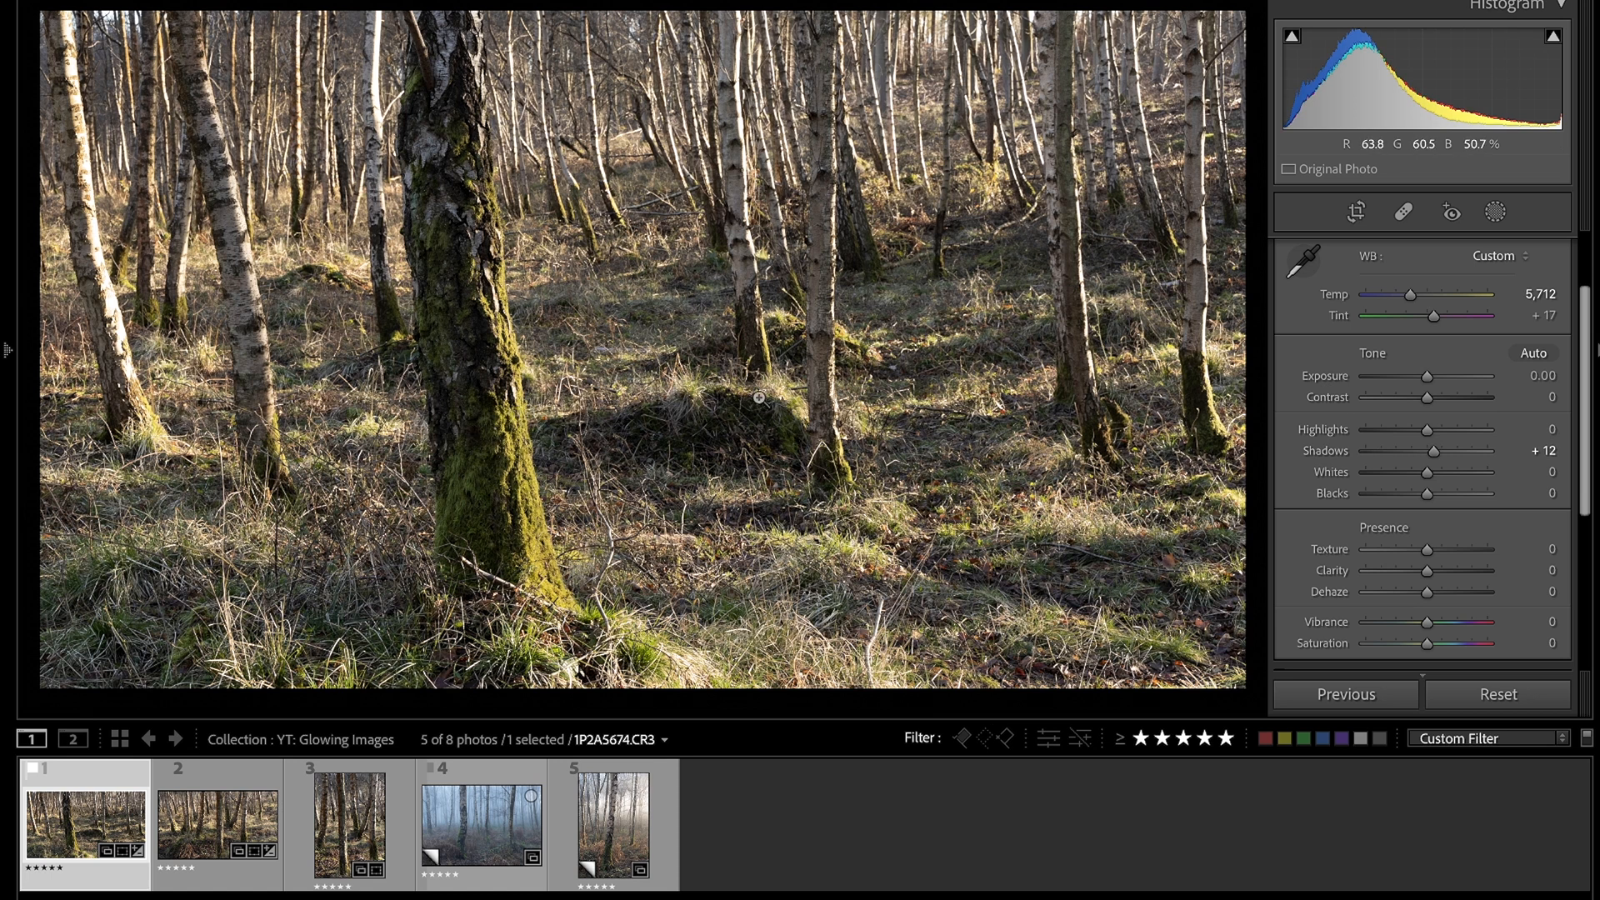
Step: Soften the woodland photo by setting Clarity to -7 and Dehaze to -8
scroll(1241, 440, down, 1)
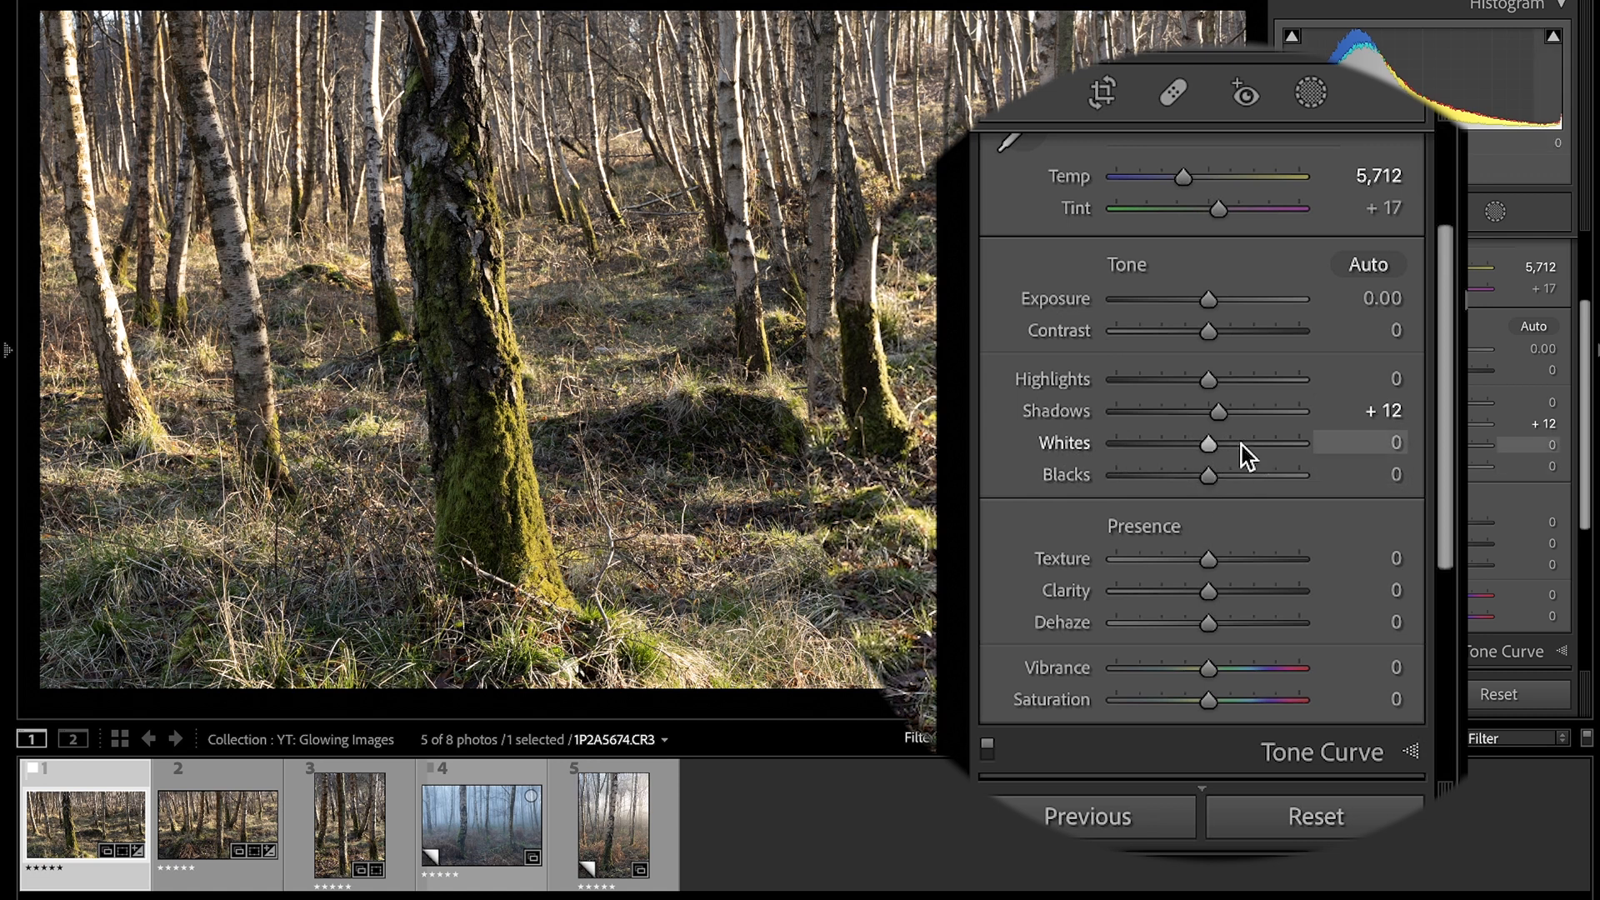
scroll(1209, 451, down, 3)
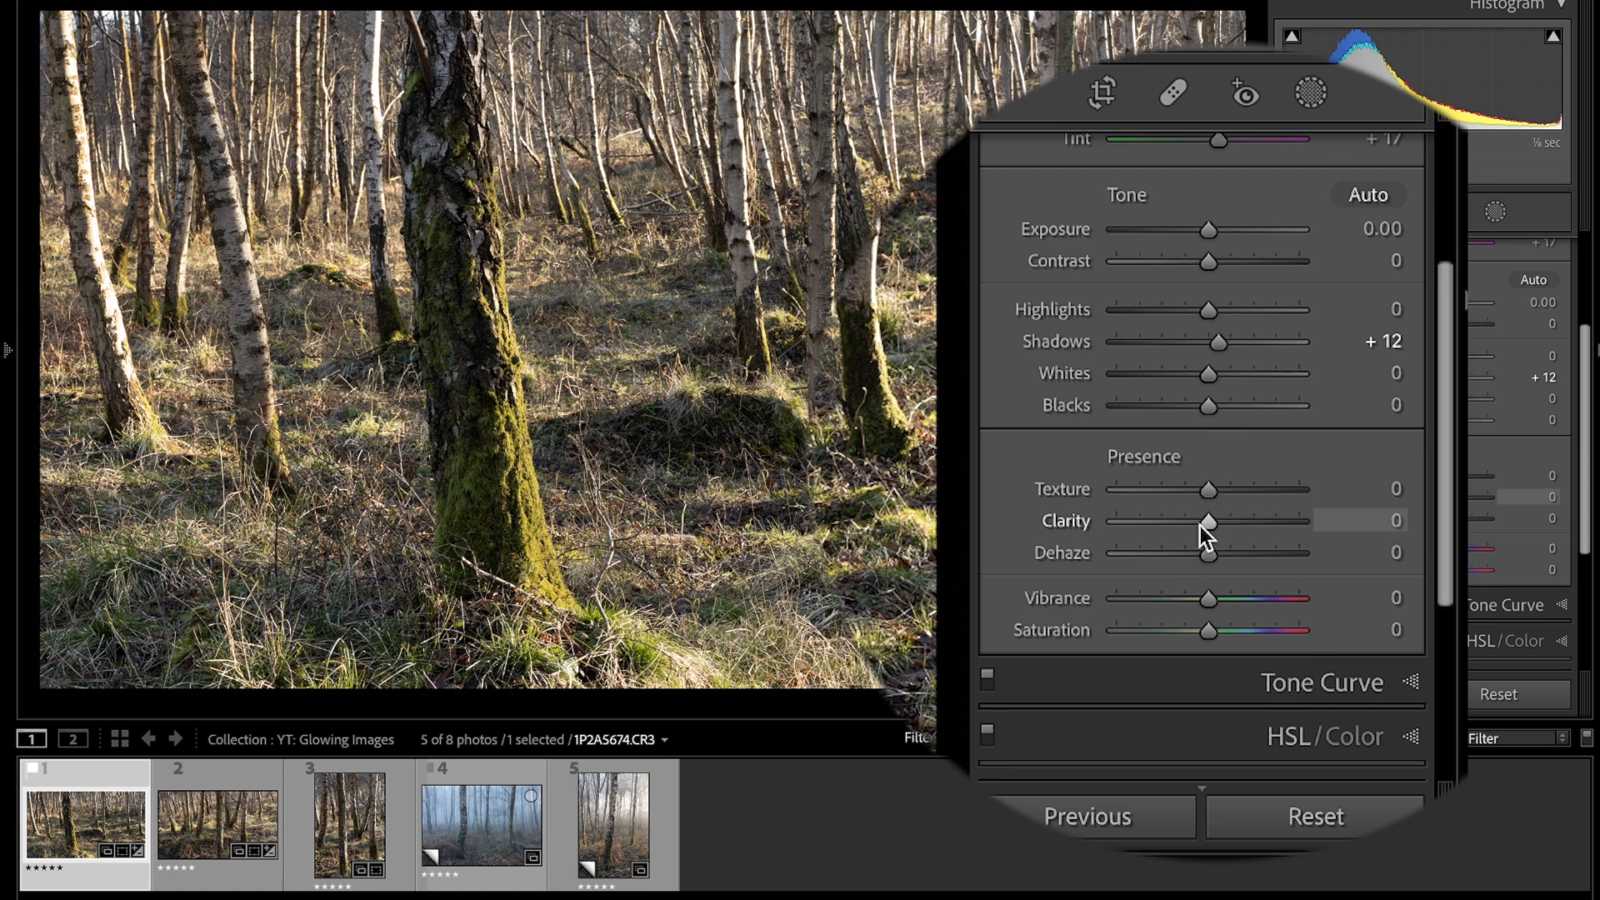
drag(1206, 524, 1200, 522)
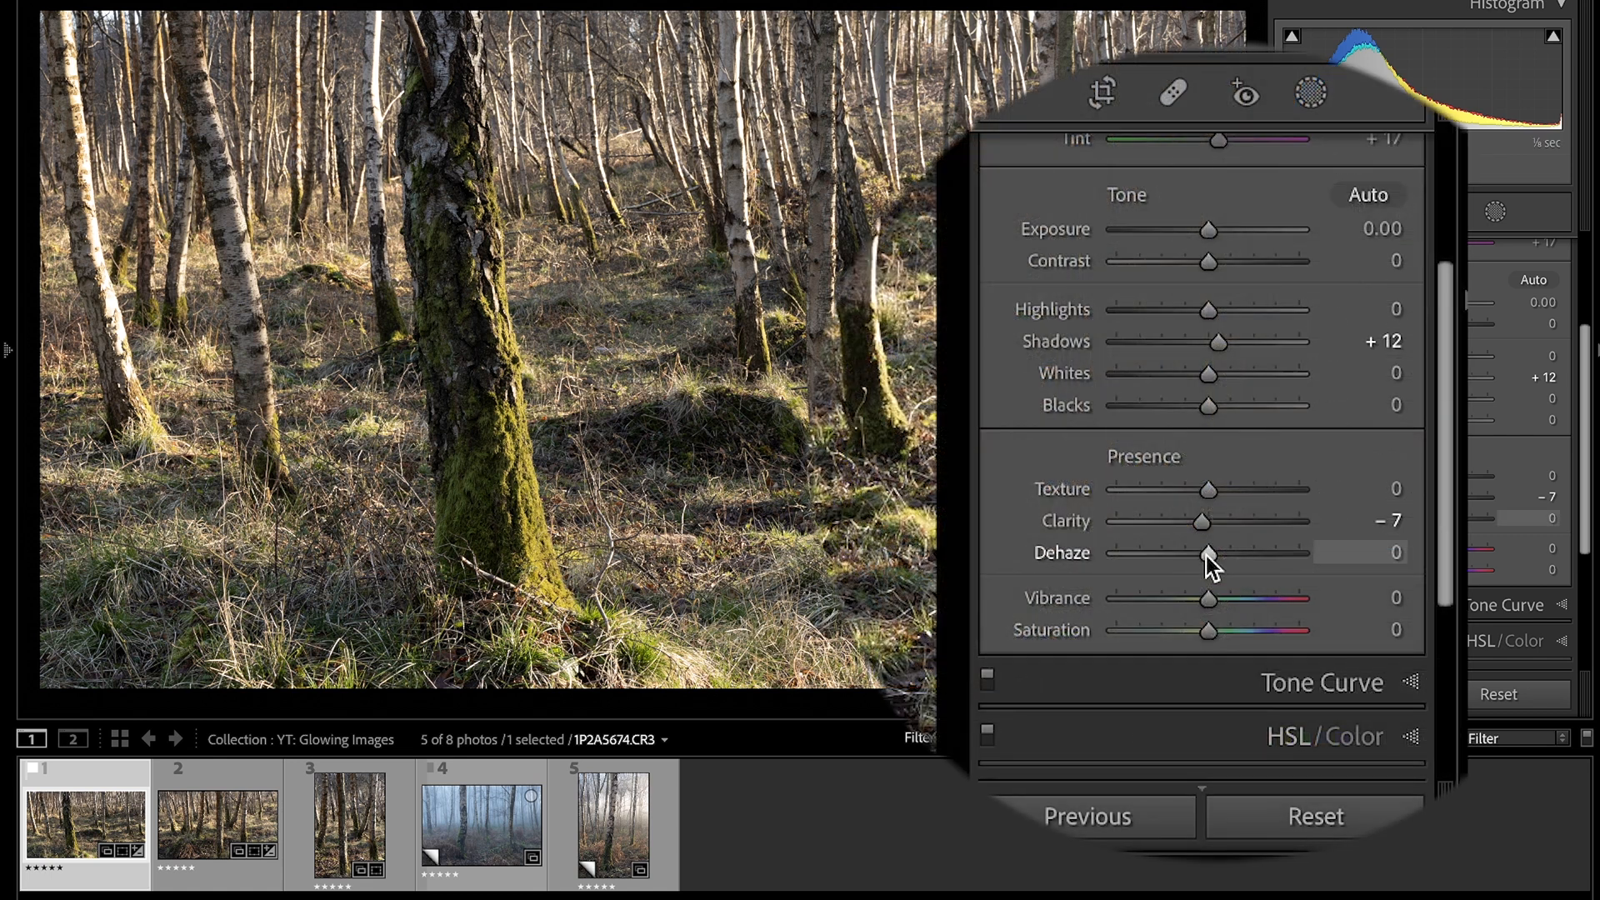
drag(1207, 554, 1202, 557)
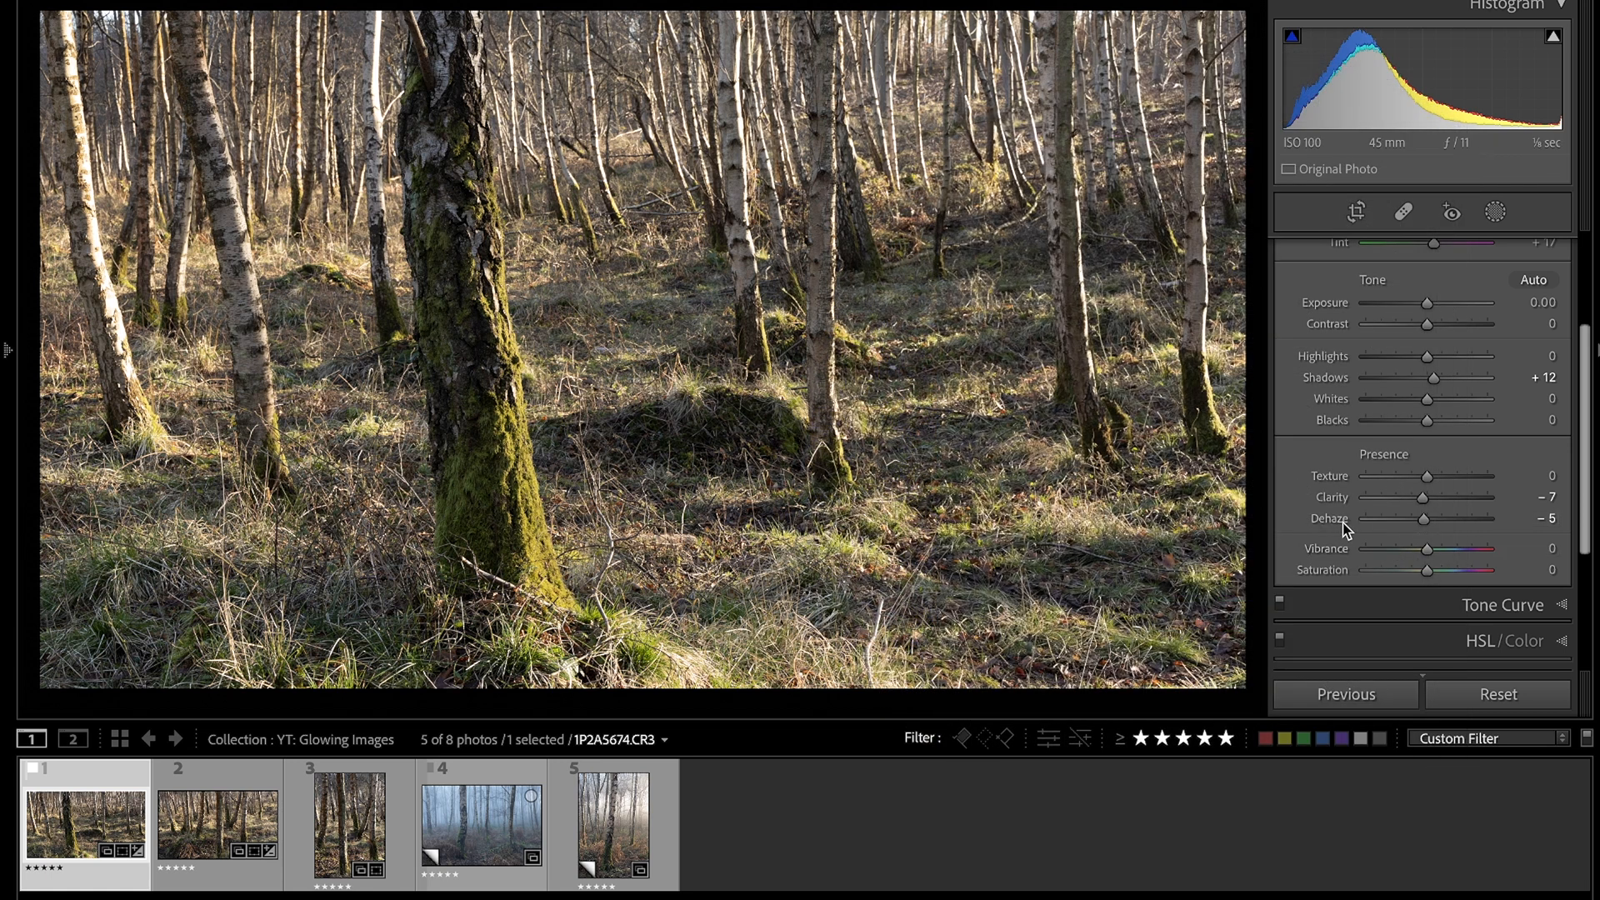
drag(1421, 520, 1419, 519)
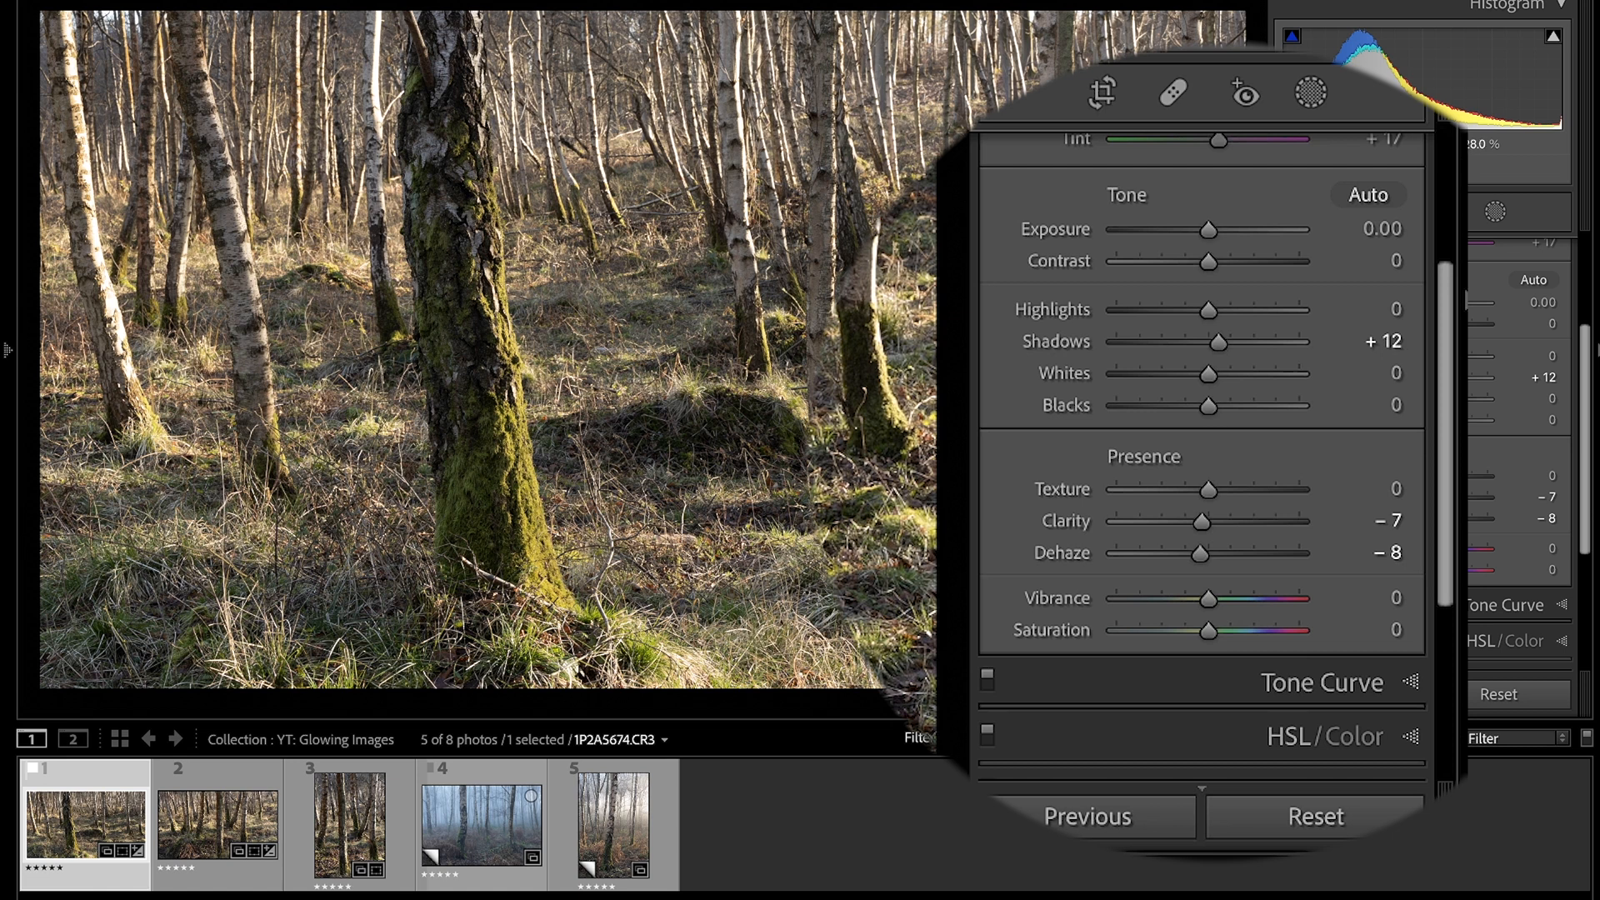
Step: Set the photo's Saturation to -4 and Vibrance to +12
scroll(1383, 525, down, 2)
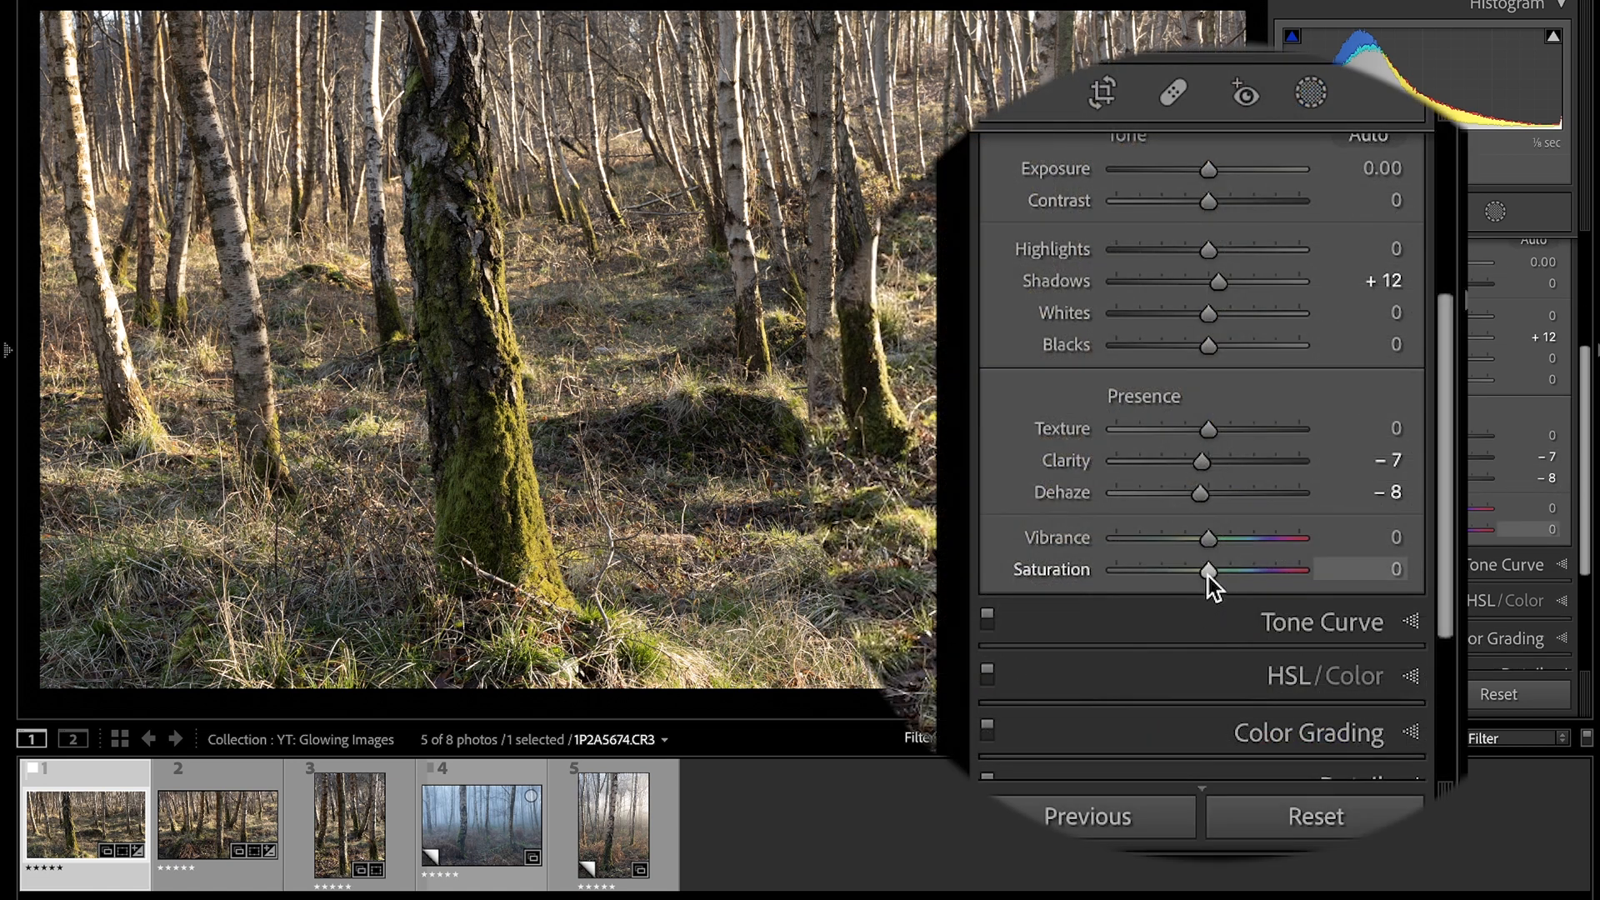
drag(1206, 577, 1205, 577)
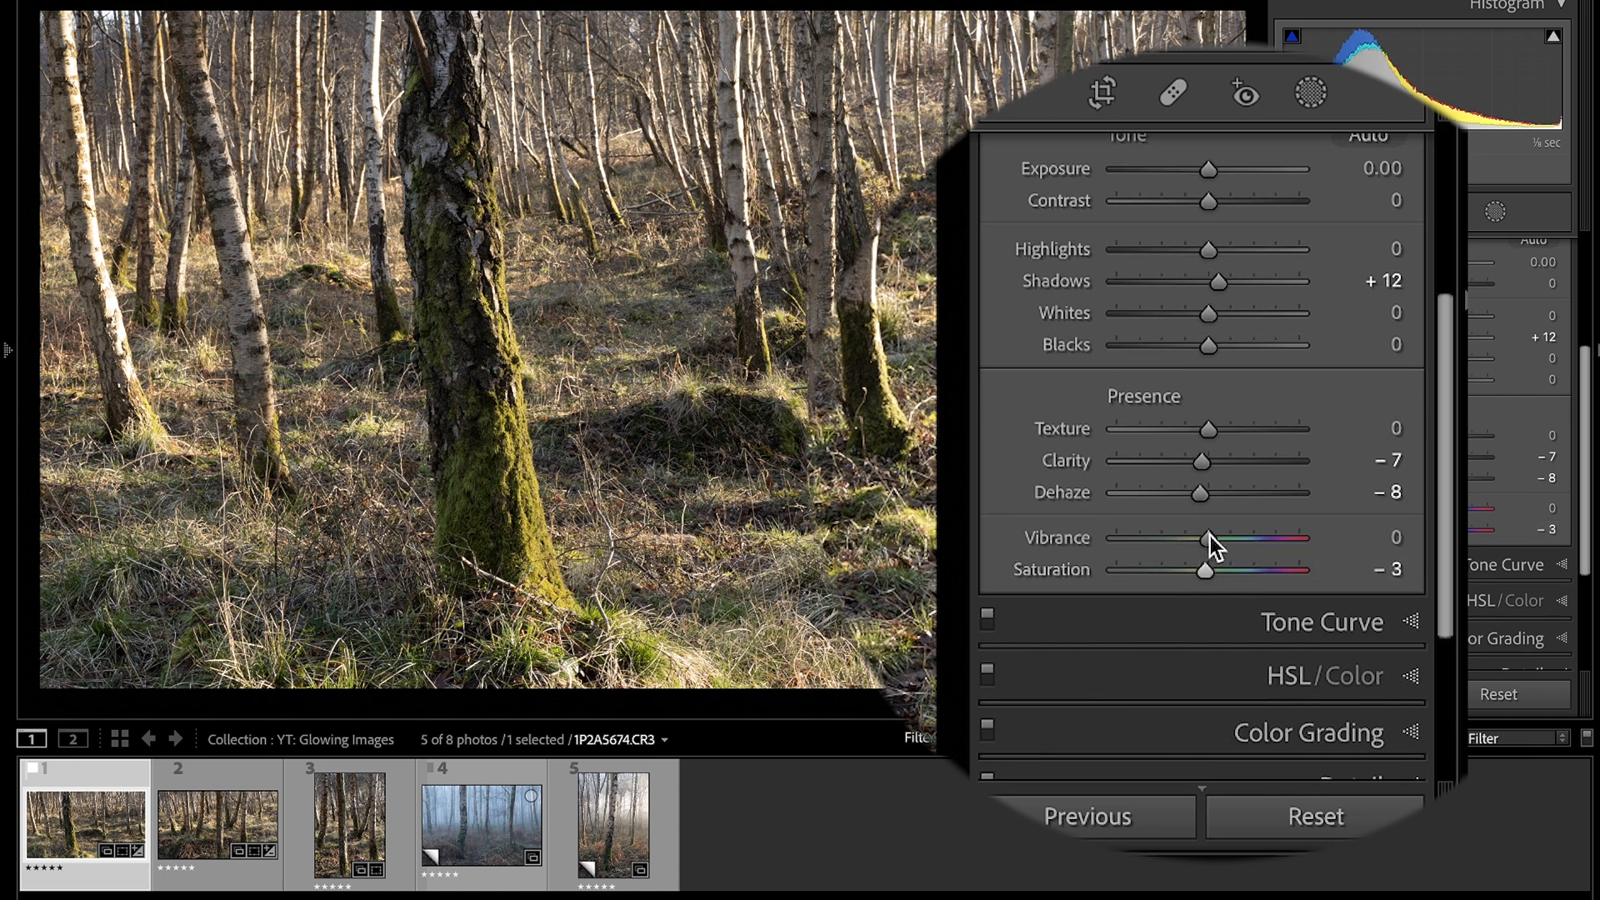
drag(1209, 537, 1222, 534)
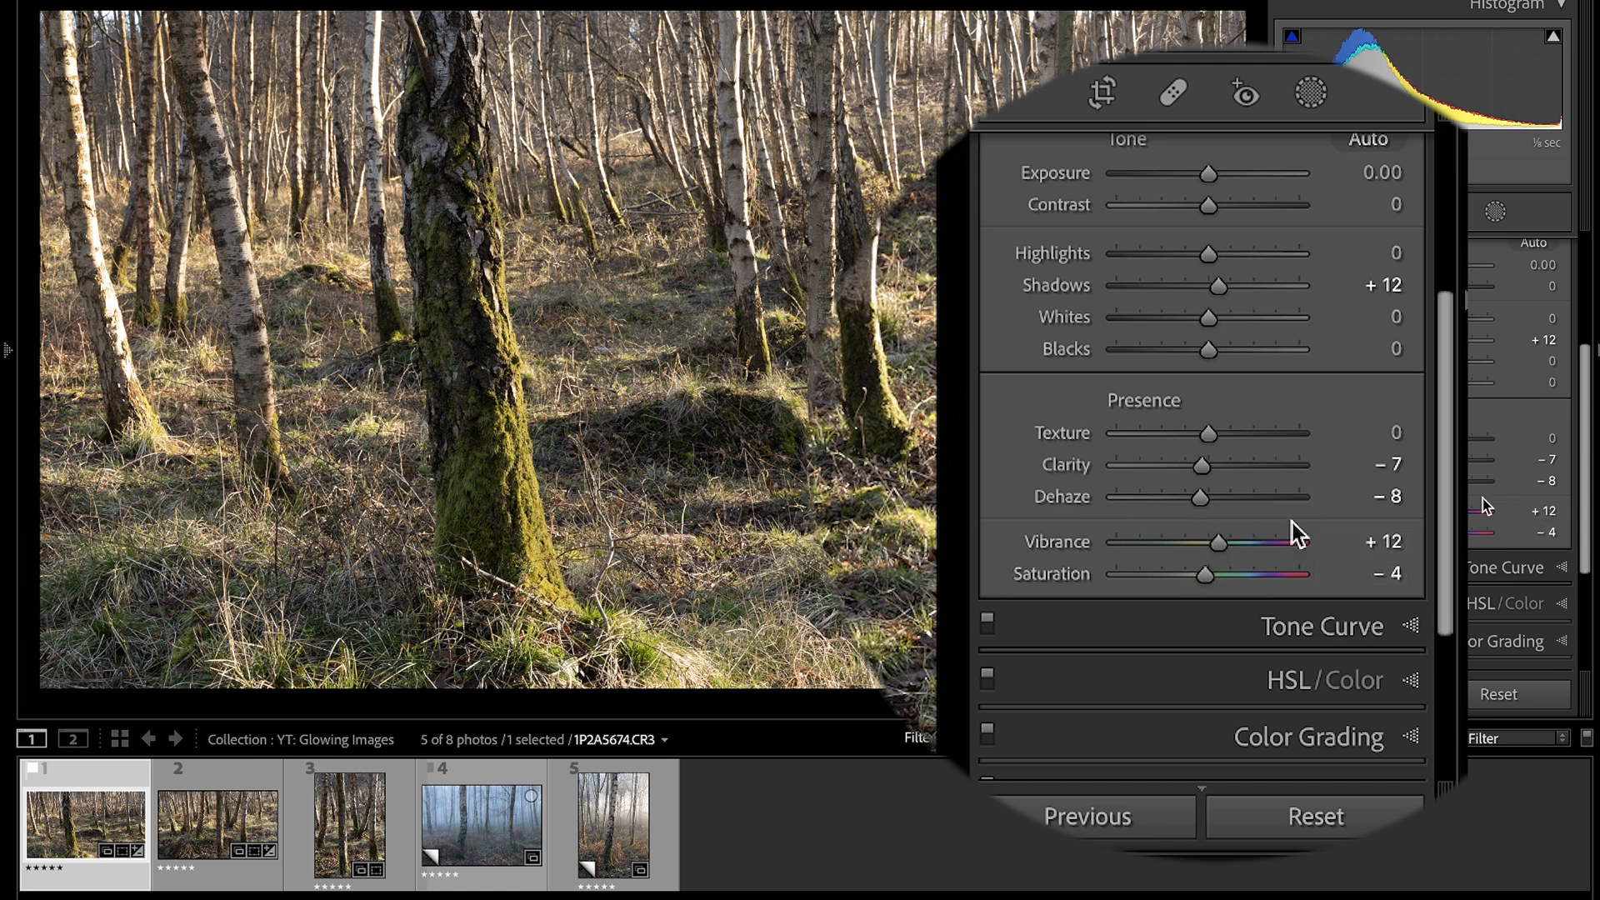
Step: Add tone curve points at input 64, output 59 and input 126, output 124, and compare the photo with and without the curve
scroll(1485, 503, down, 2)
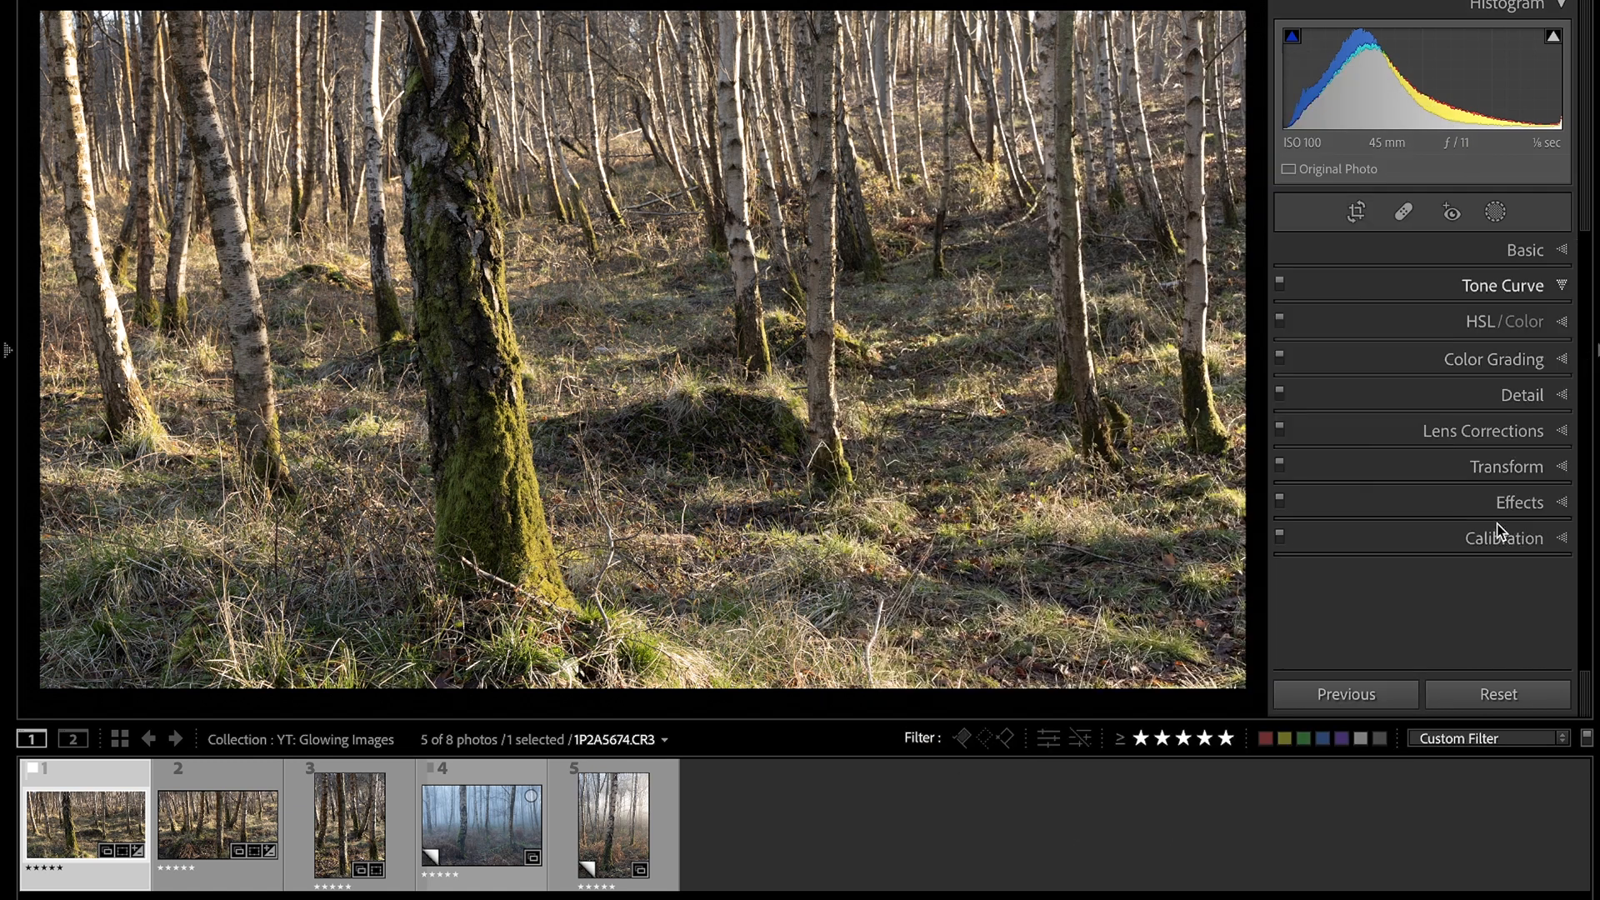
key(ctrl+2)
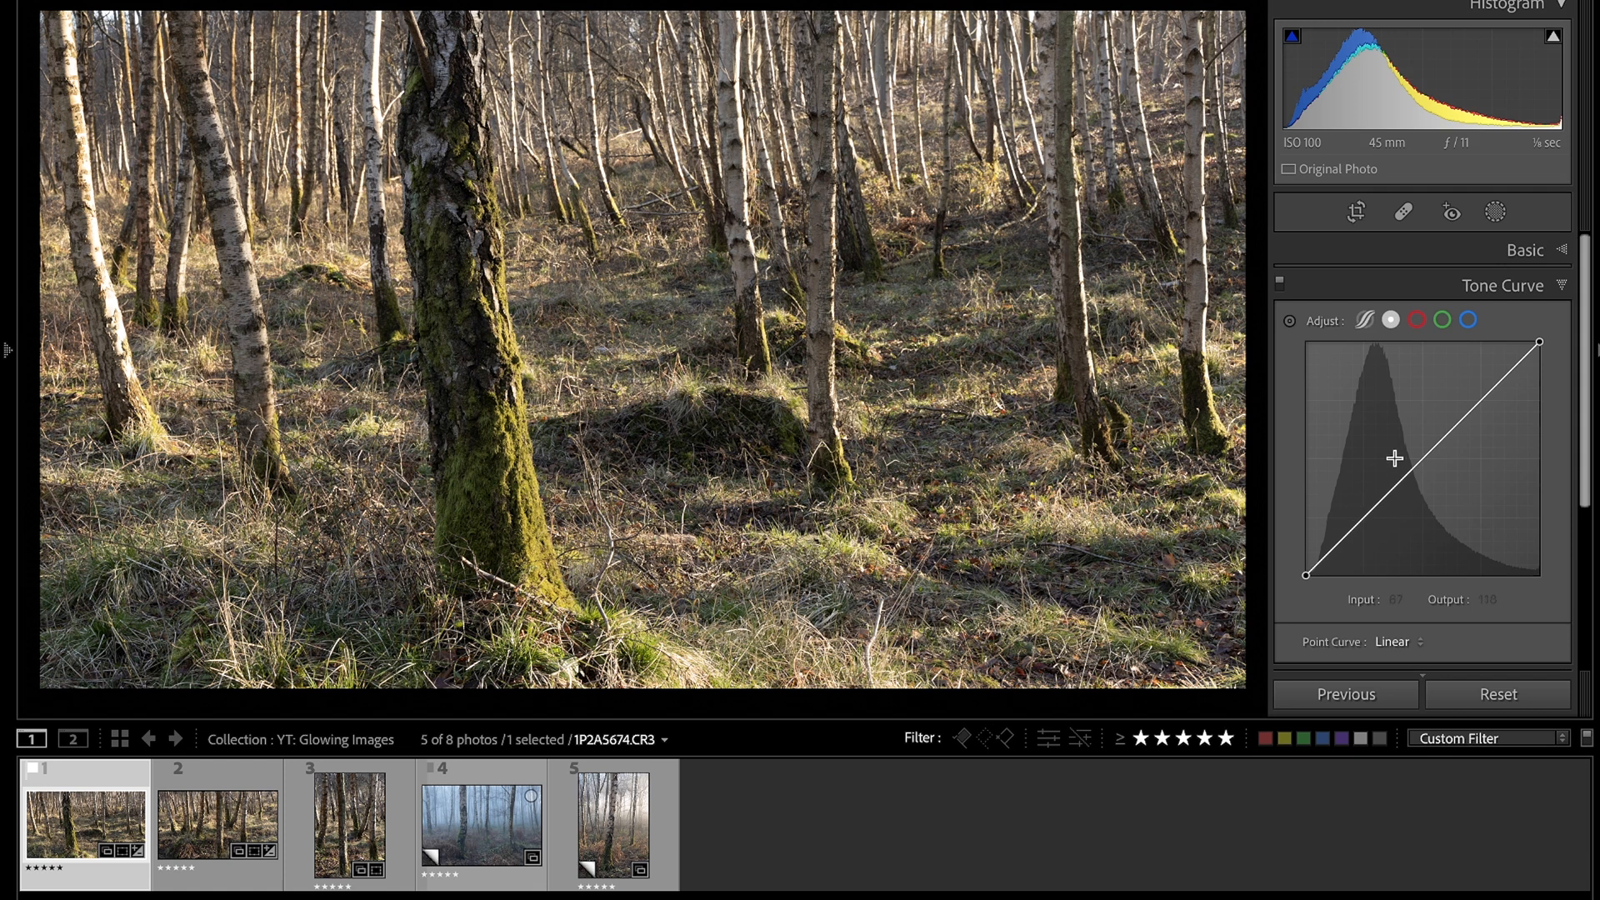
click(1363, 519)
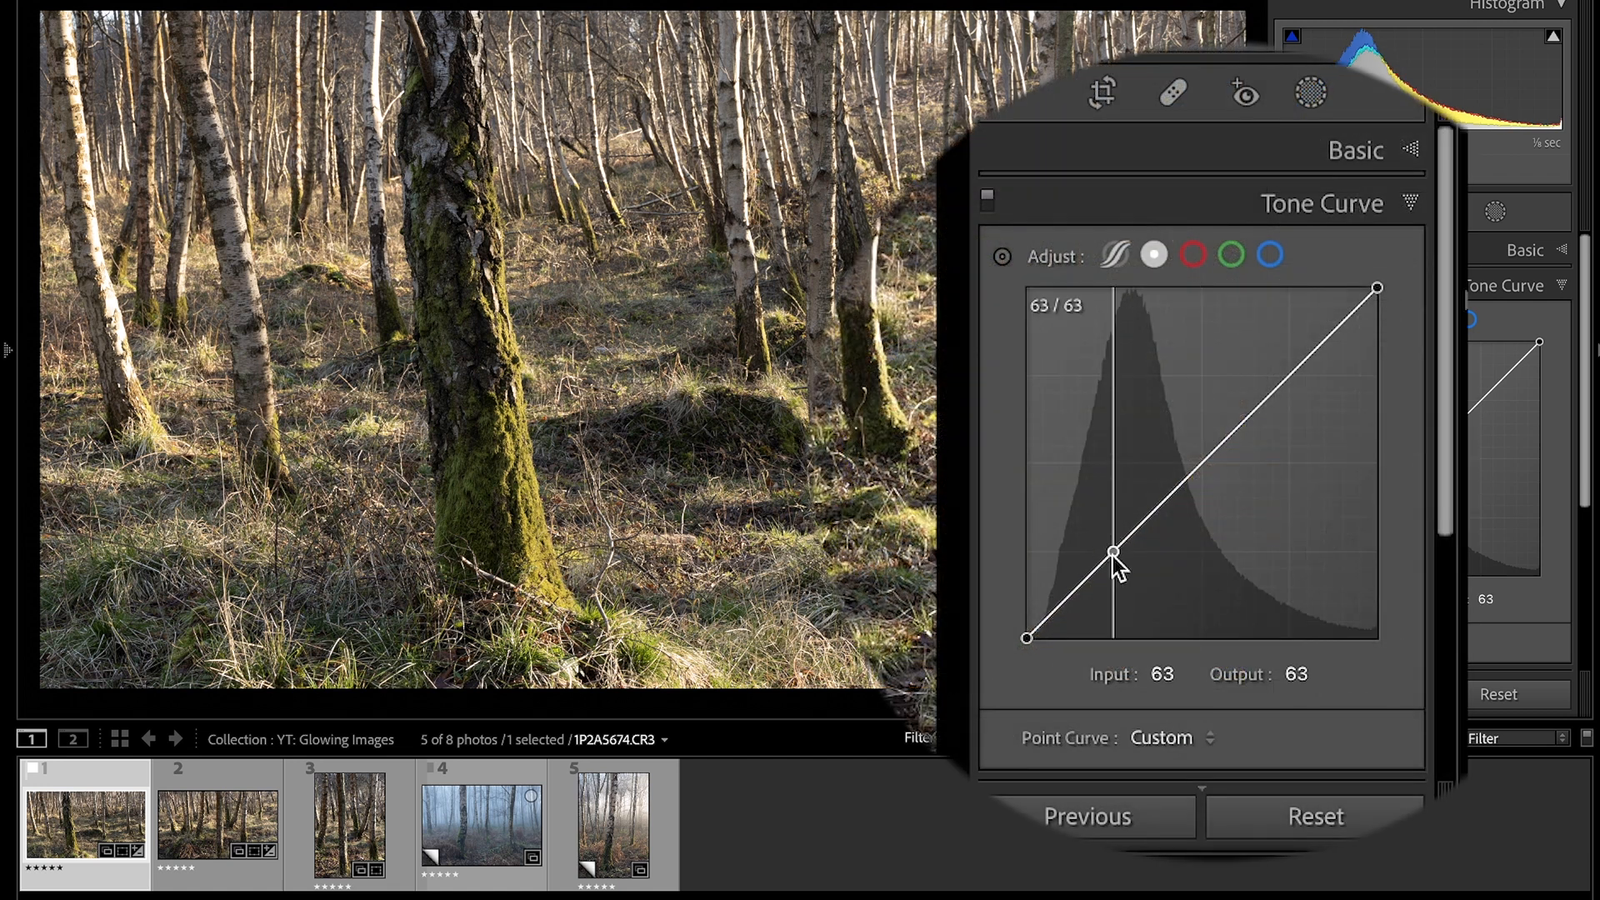
drag(1112, 557, 1113, 557)
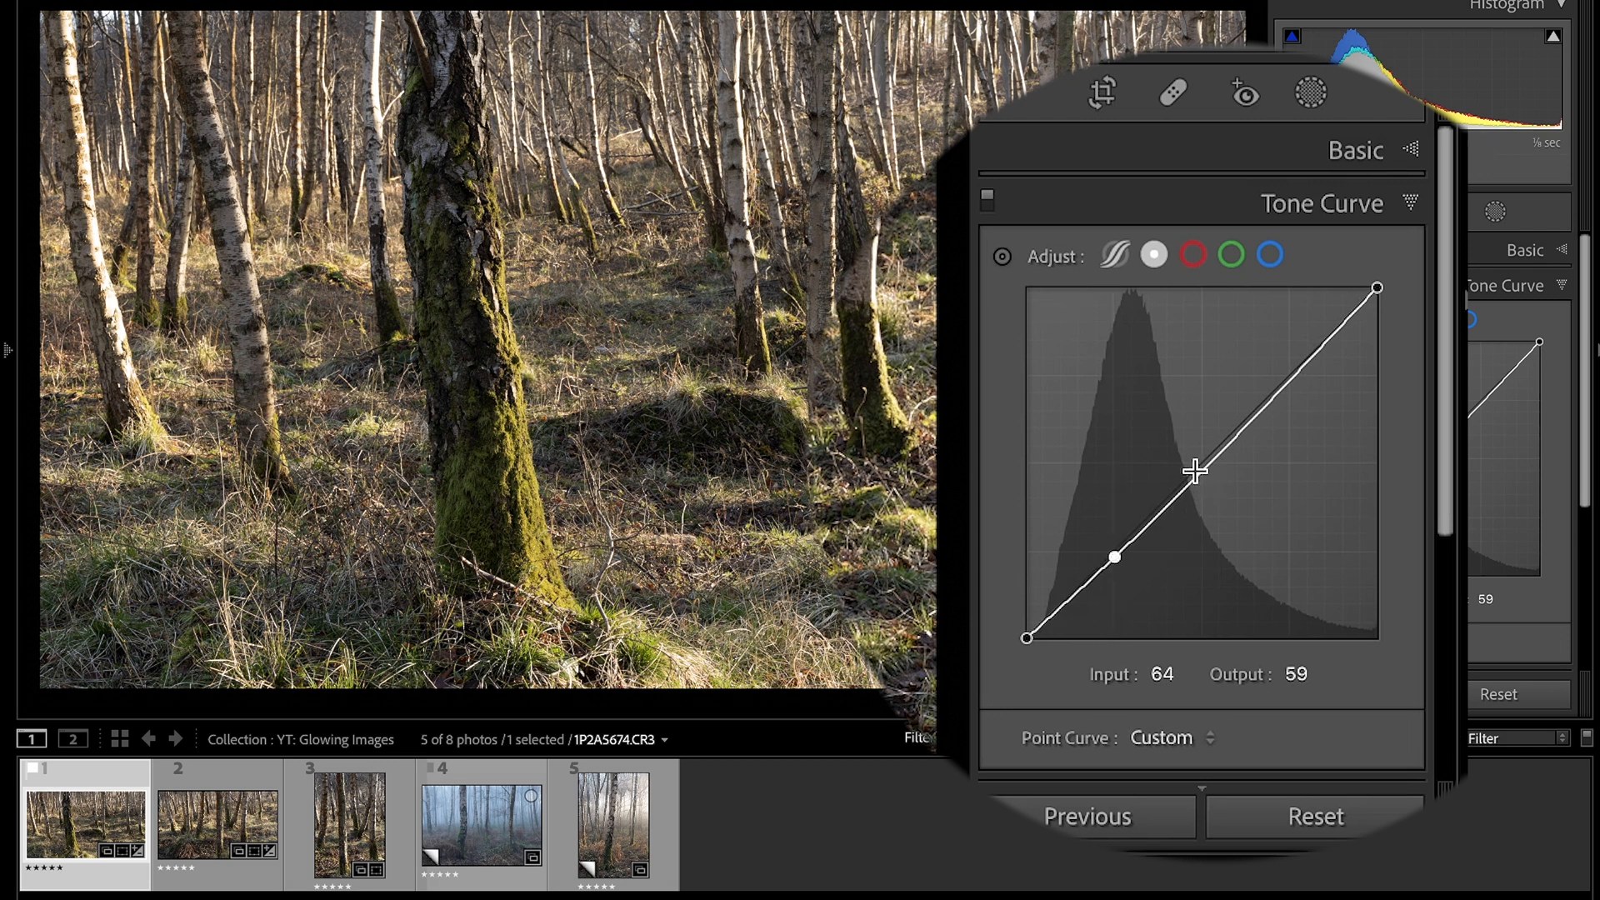
drag(1202, 469, 1200, 468)
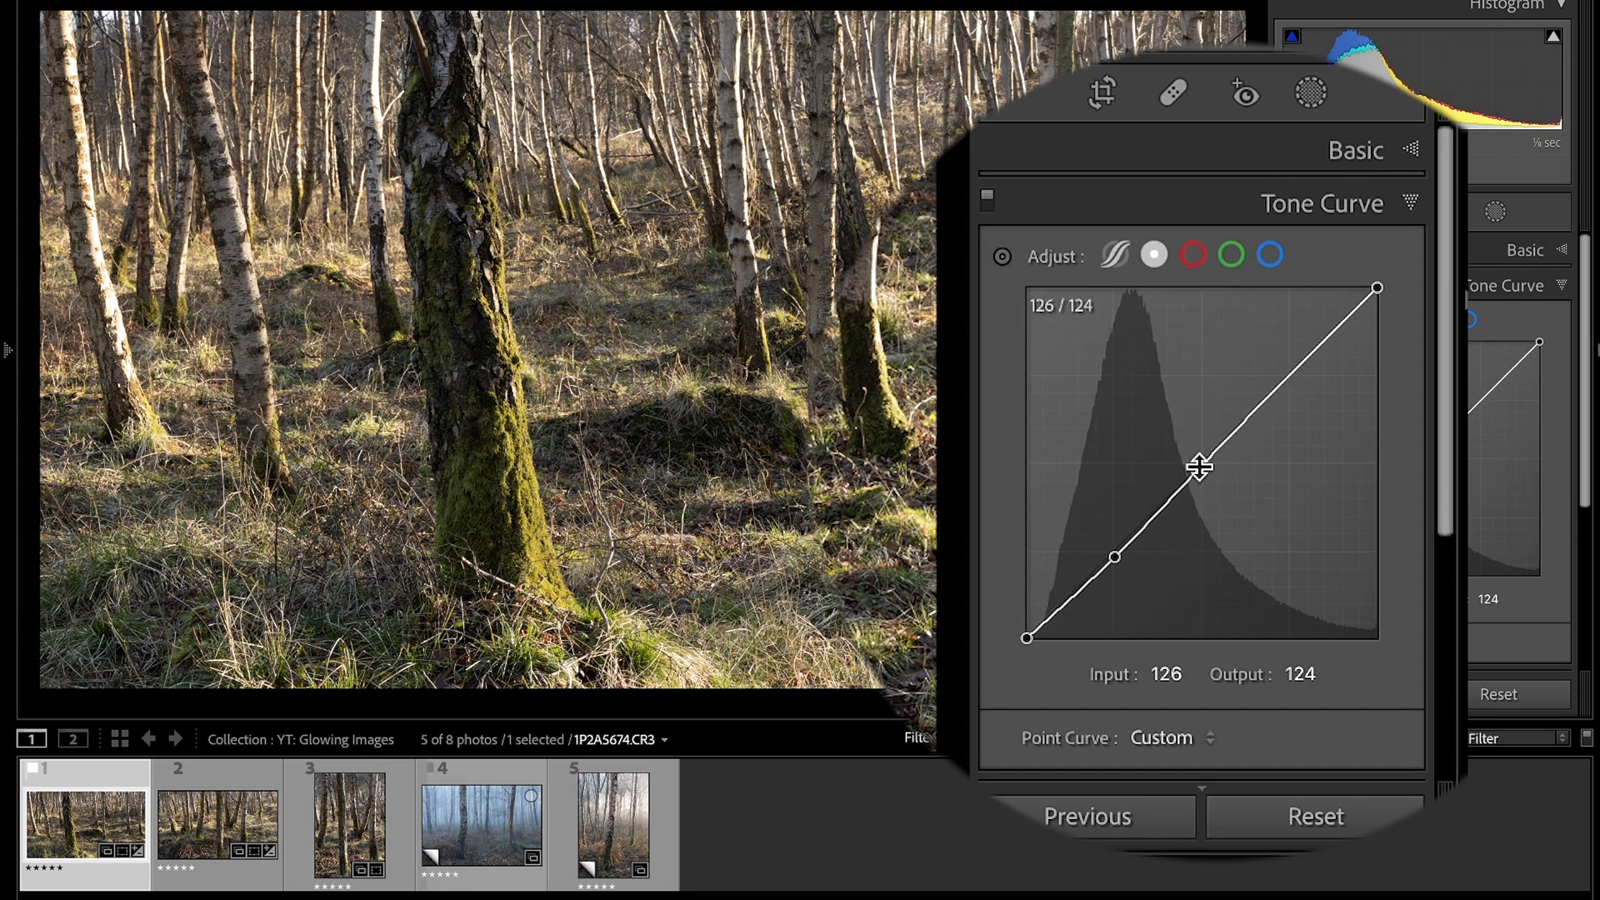
click(1281, 286)
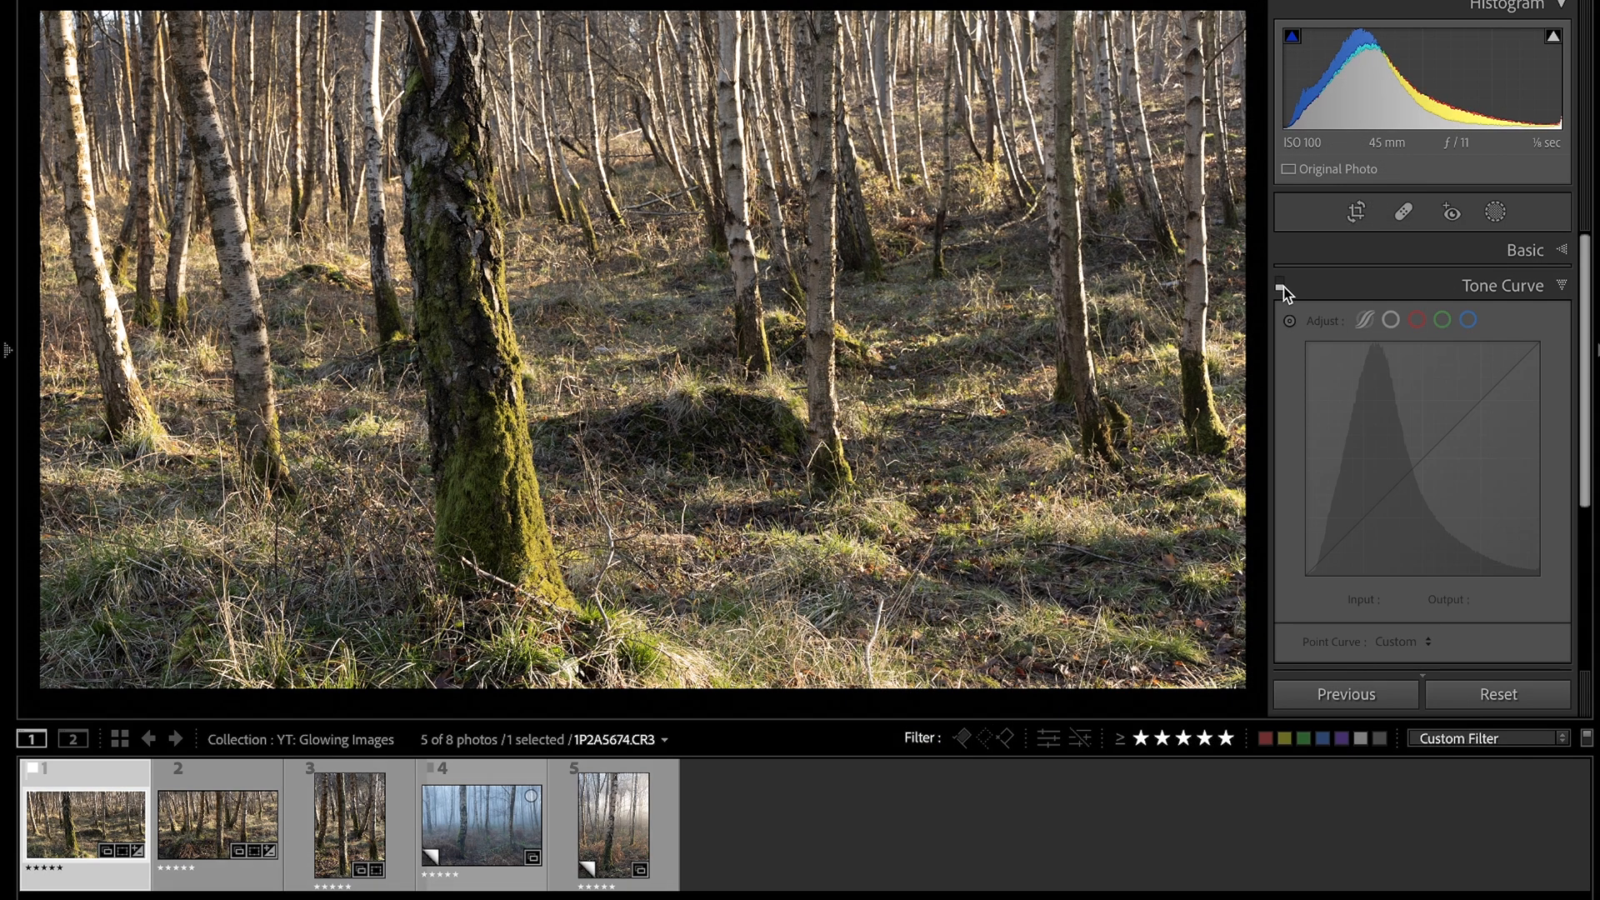
click(1281, 286)
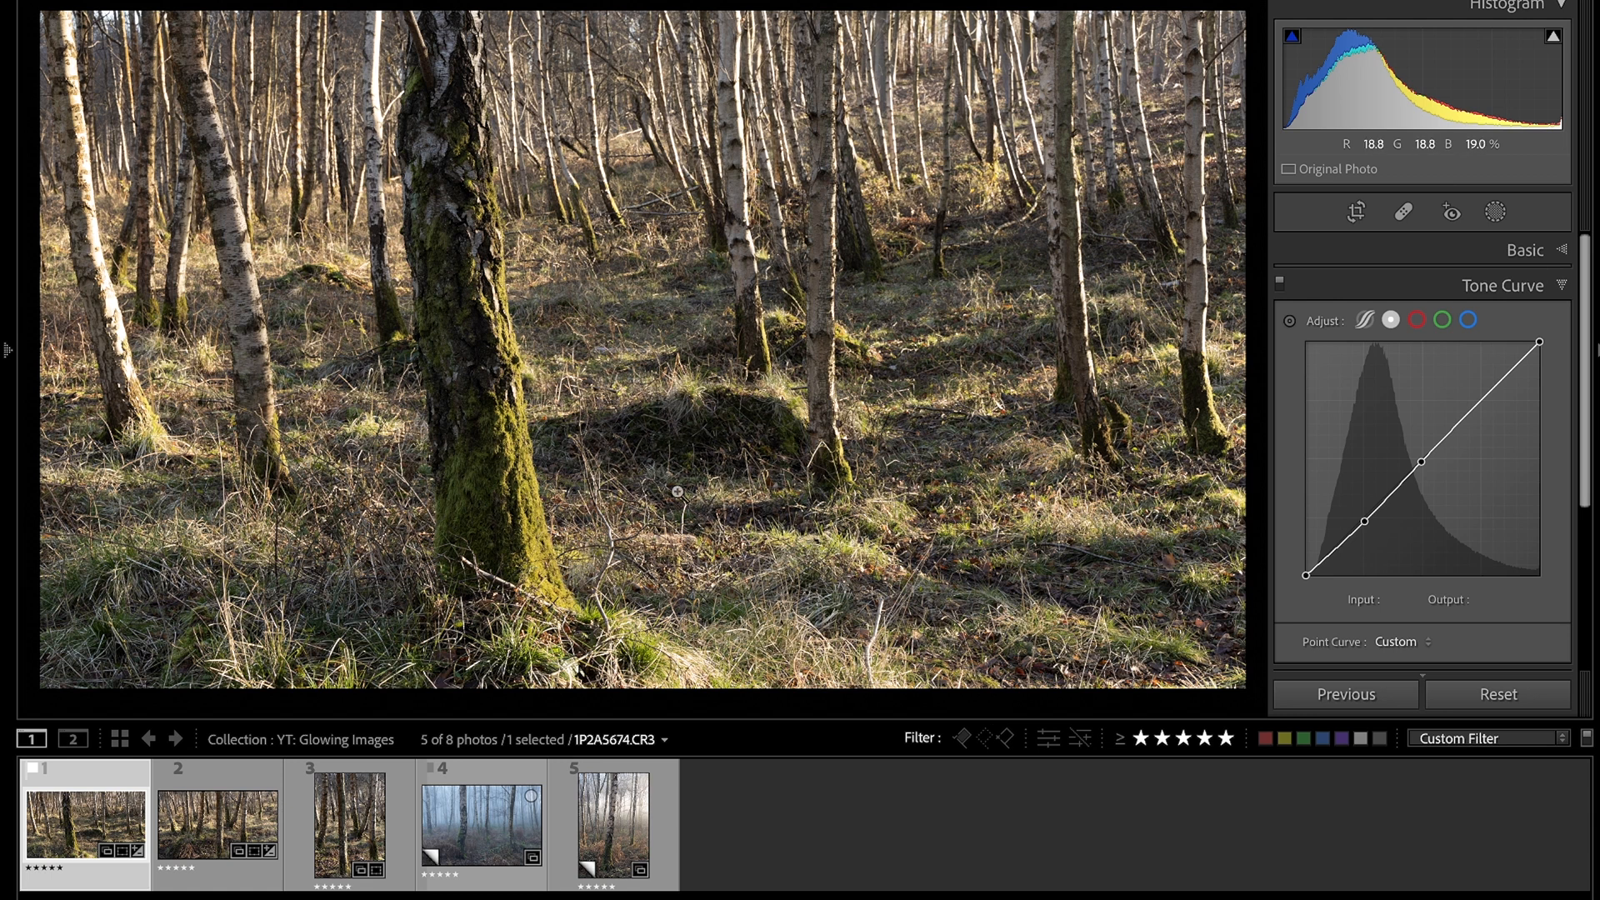
Step: Raise the Yellow luminance to +10 and slightly brighten the Green luminance in the HSL adjustments
click(1510, 290)
click(1516, 325)
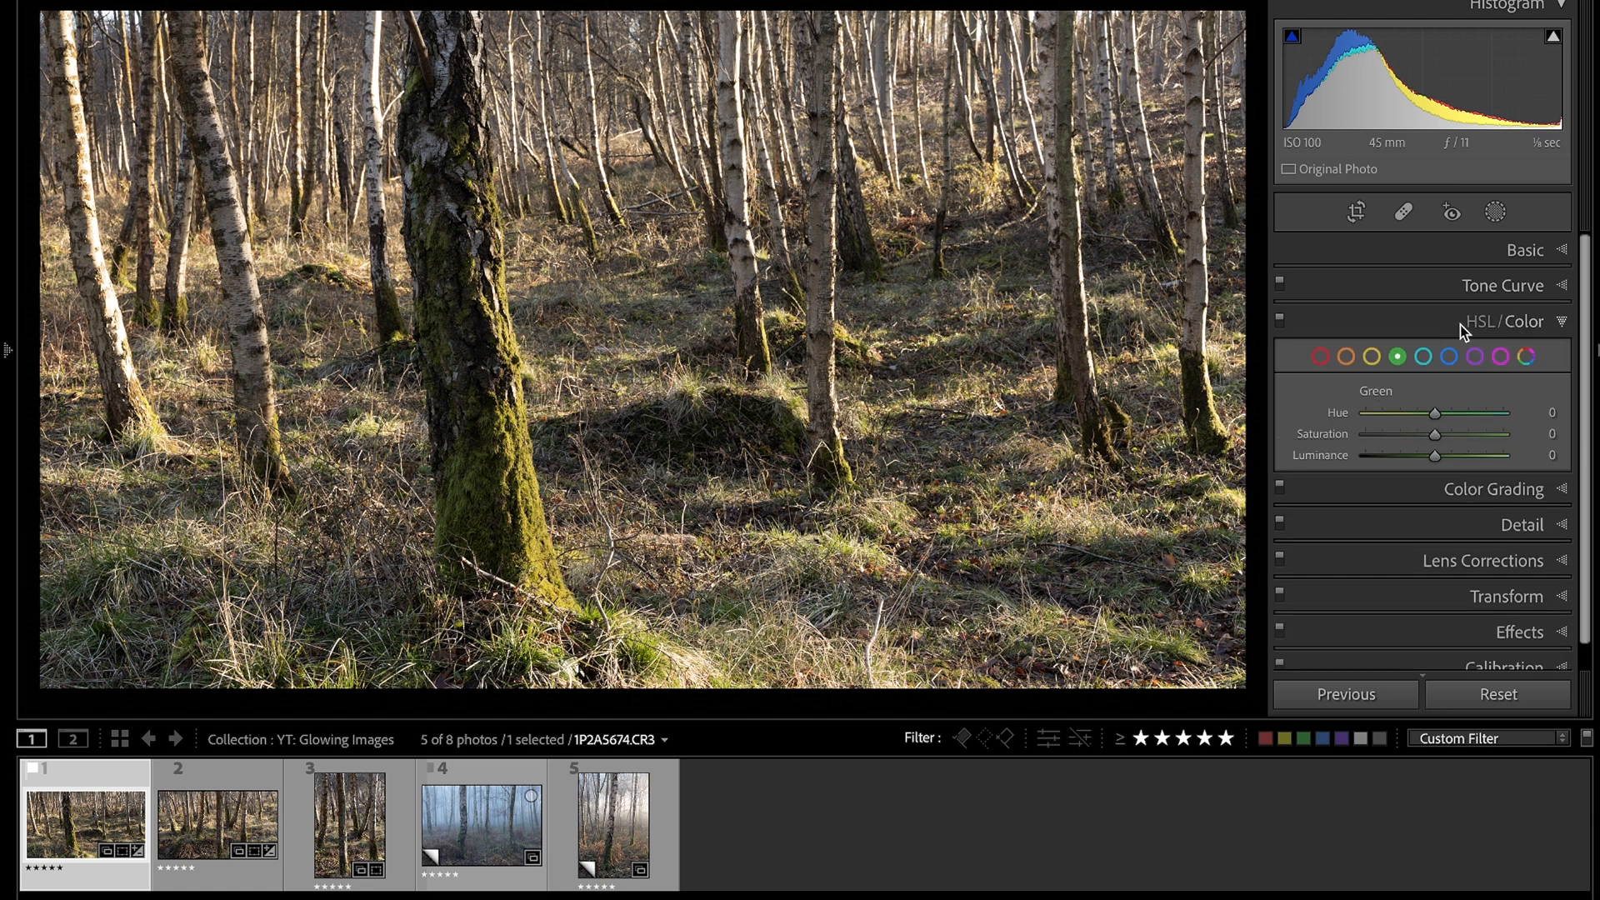
click(1479, 322)
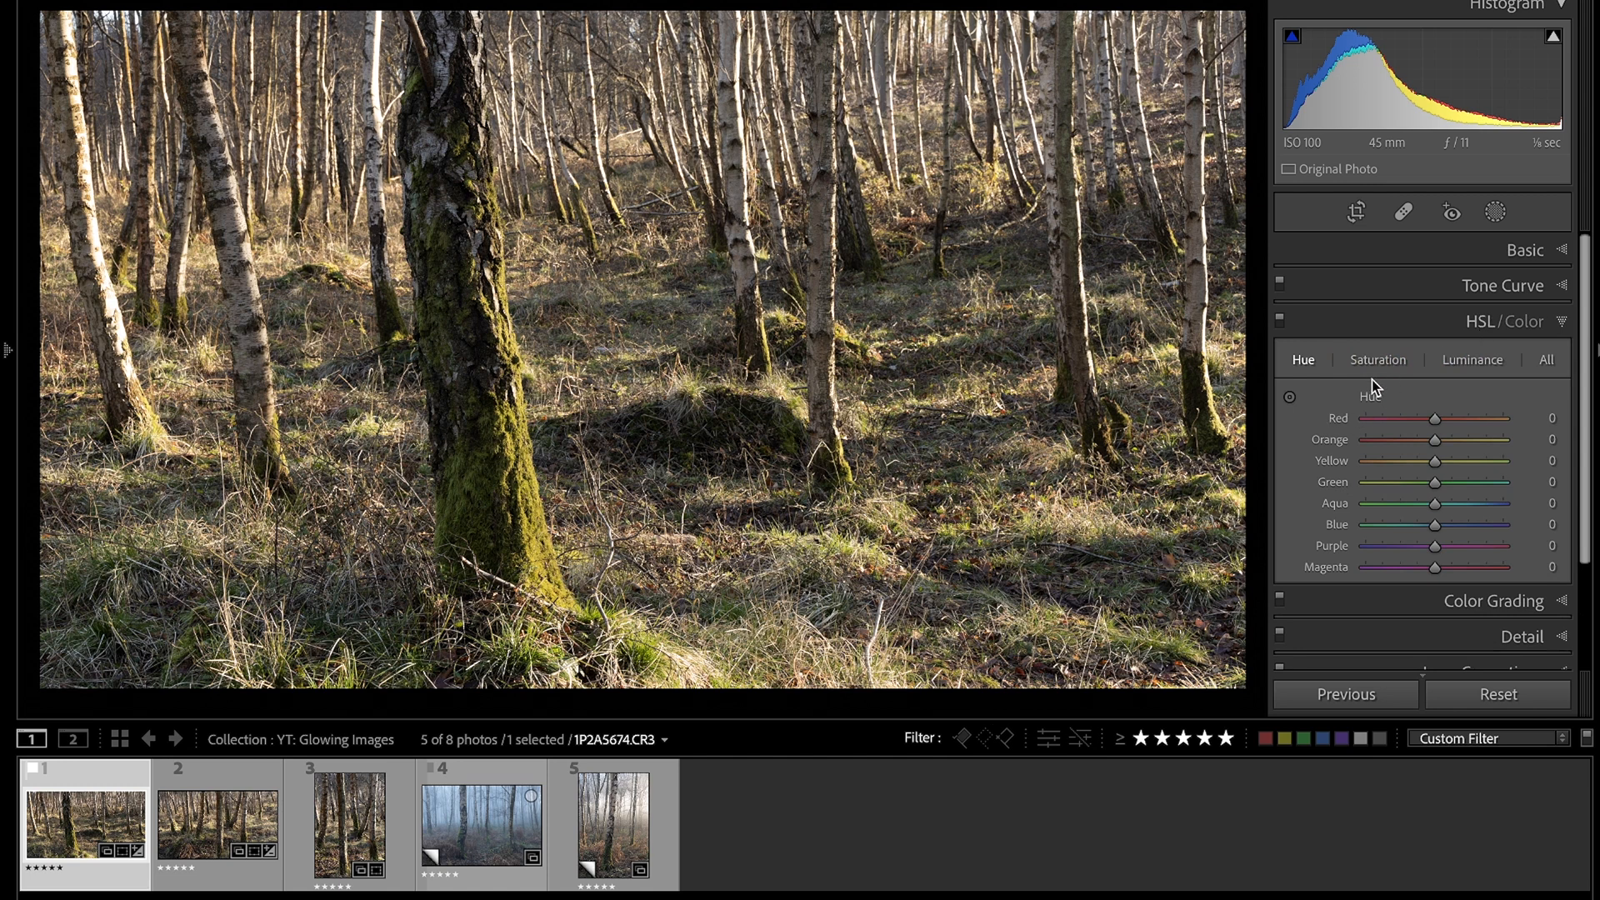
click(1458, 361)
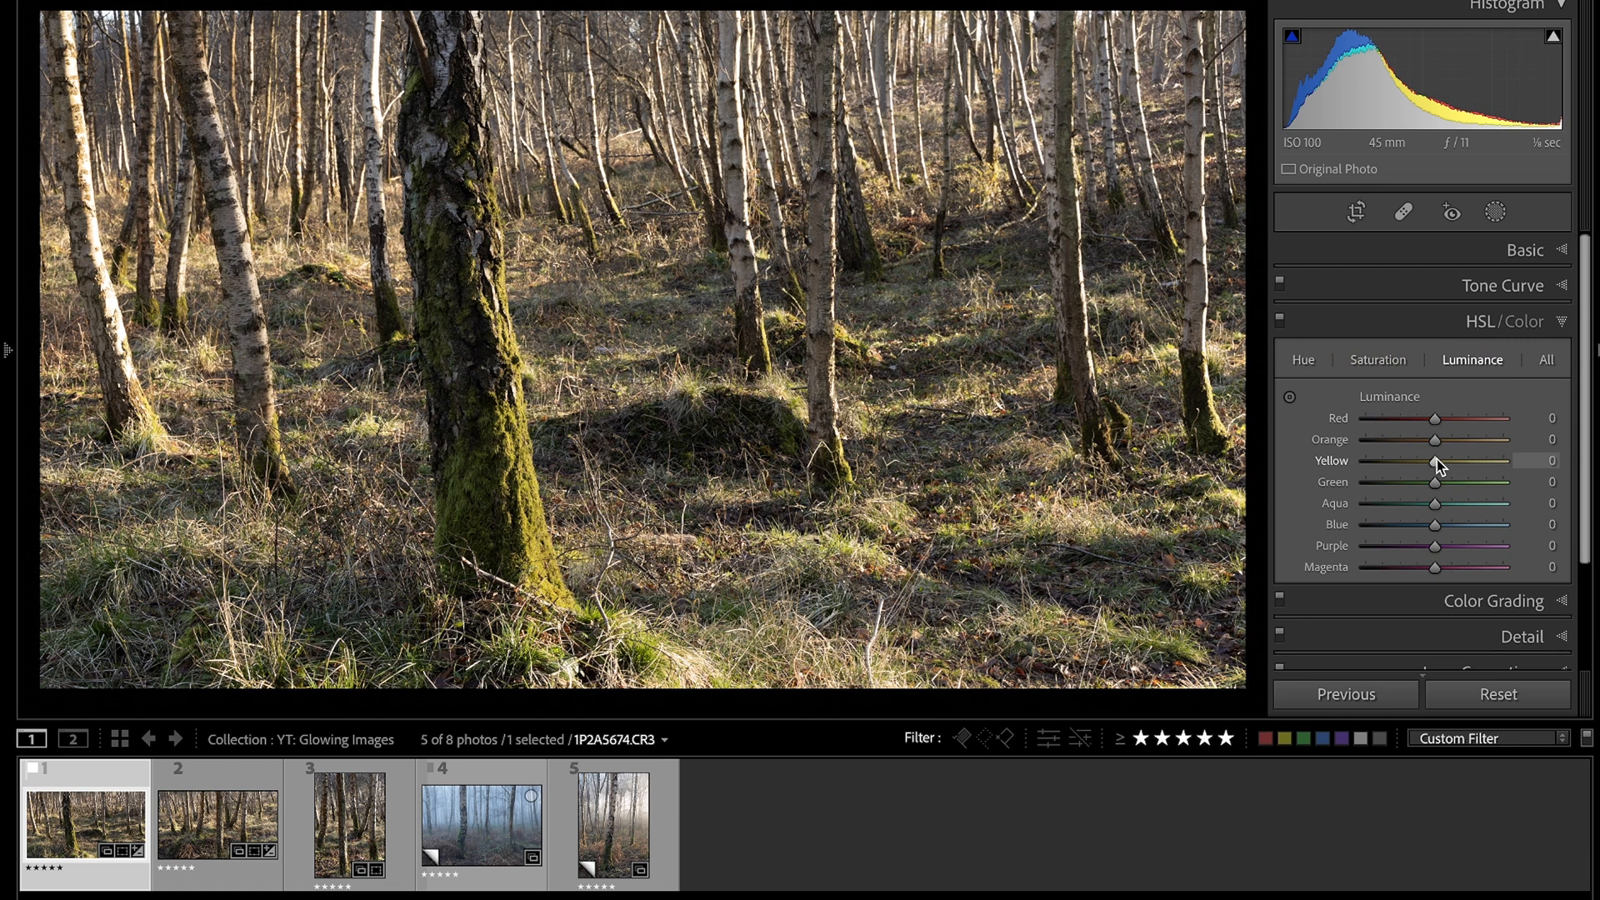
click(1003, 371)
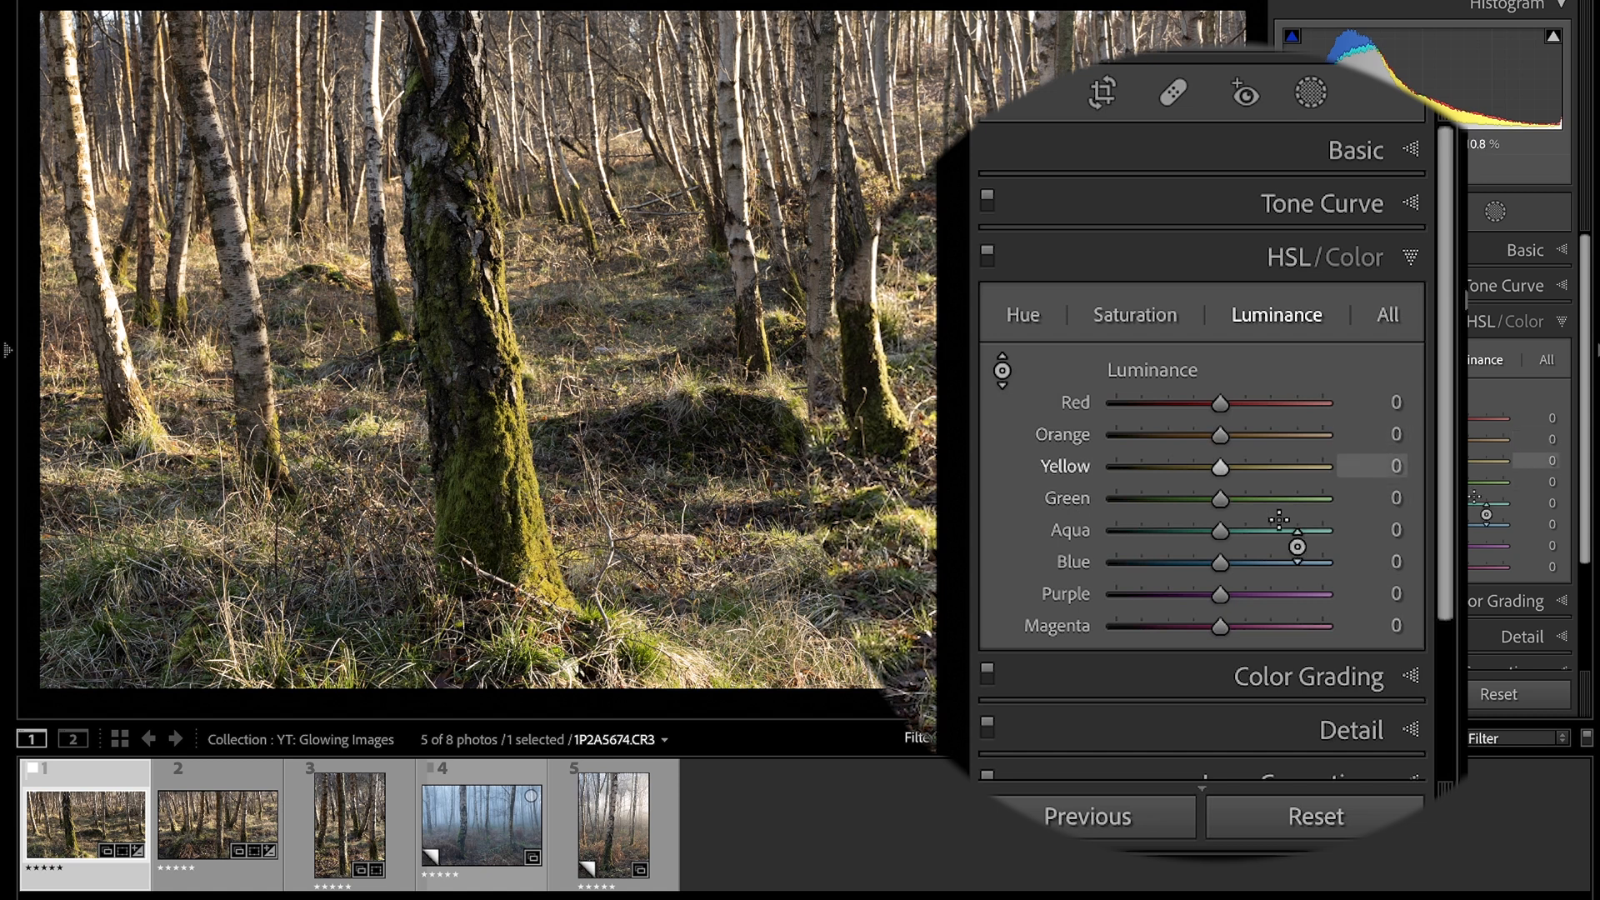
drag(1223, 465, 1235, 458)
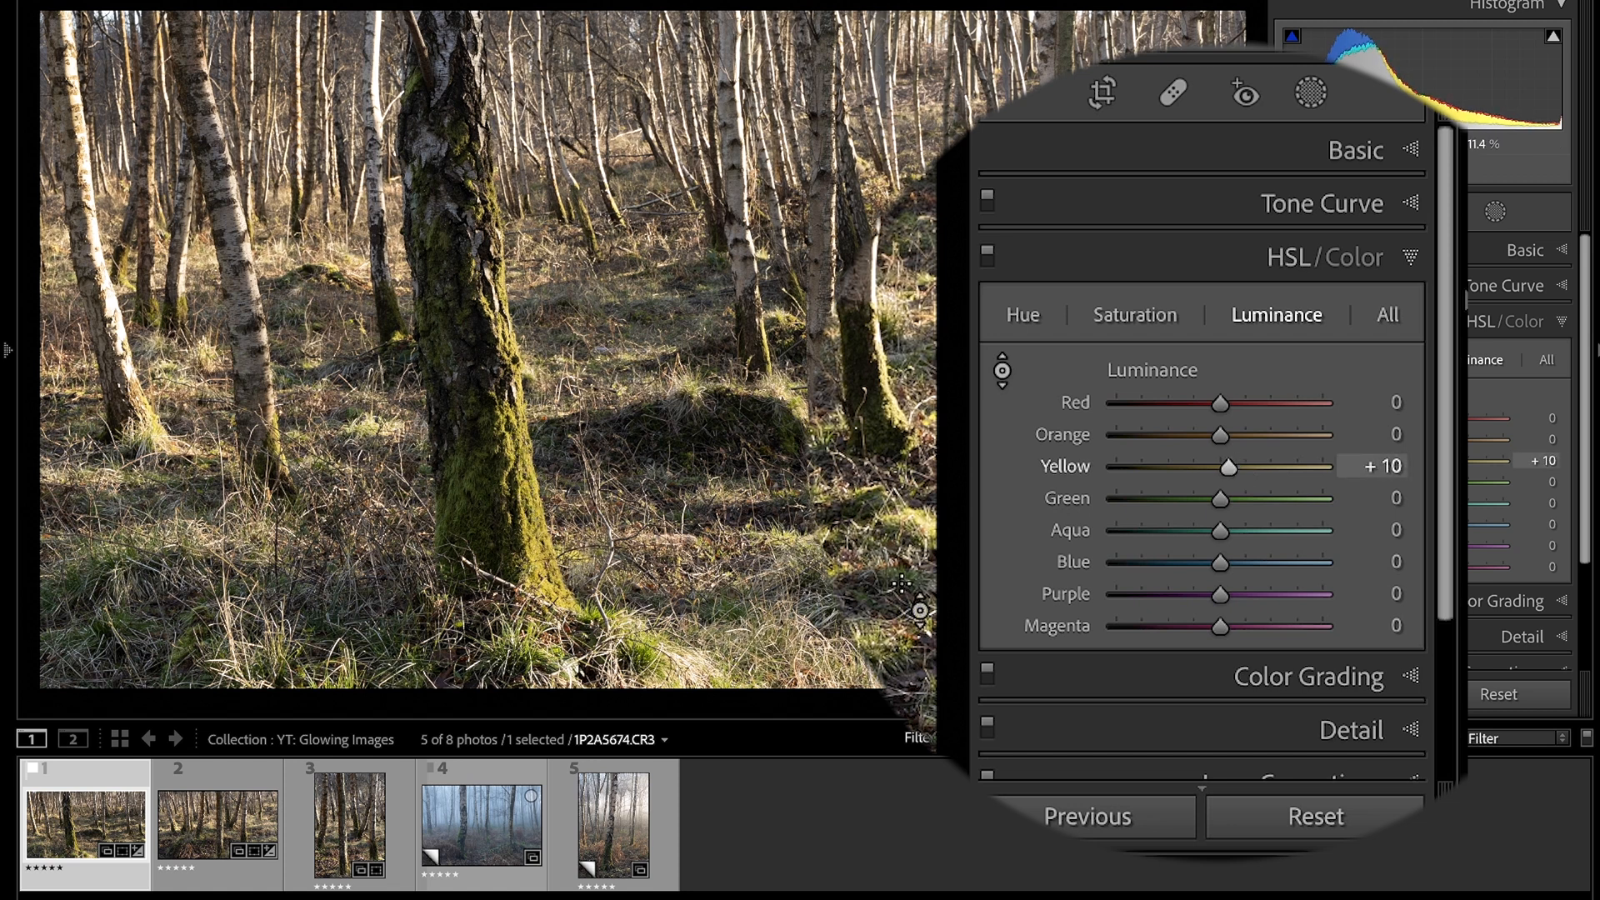
mouse_move(1228, 504)
mouse_down()
mouse_move(1245, 497)
mouse_move(1230, 497)
mouse_move(1229, 462)
mouse_move(1232, 502)
mouse_up()
Step: Shift the Yellow hue to -6 in the HSL adjustments
click(1133, 322)
click(1013, 322)
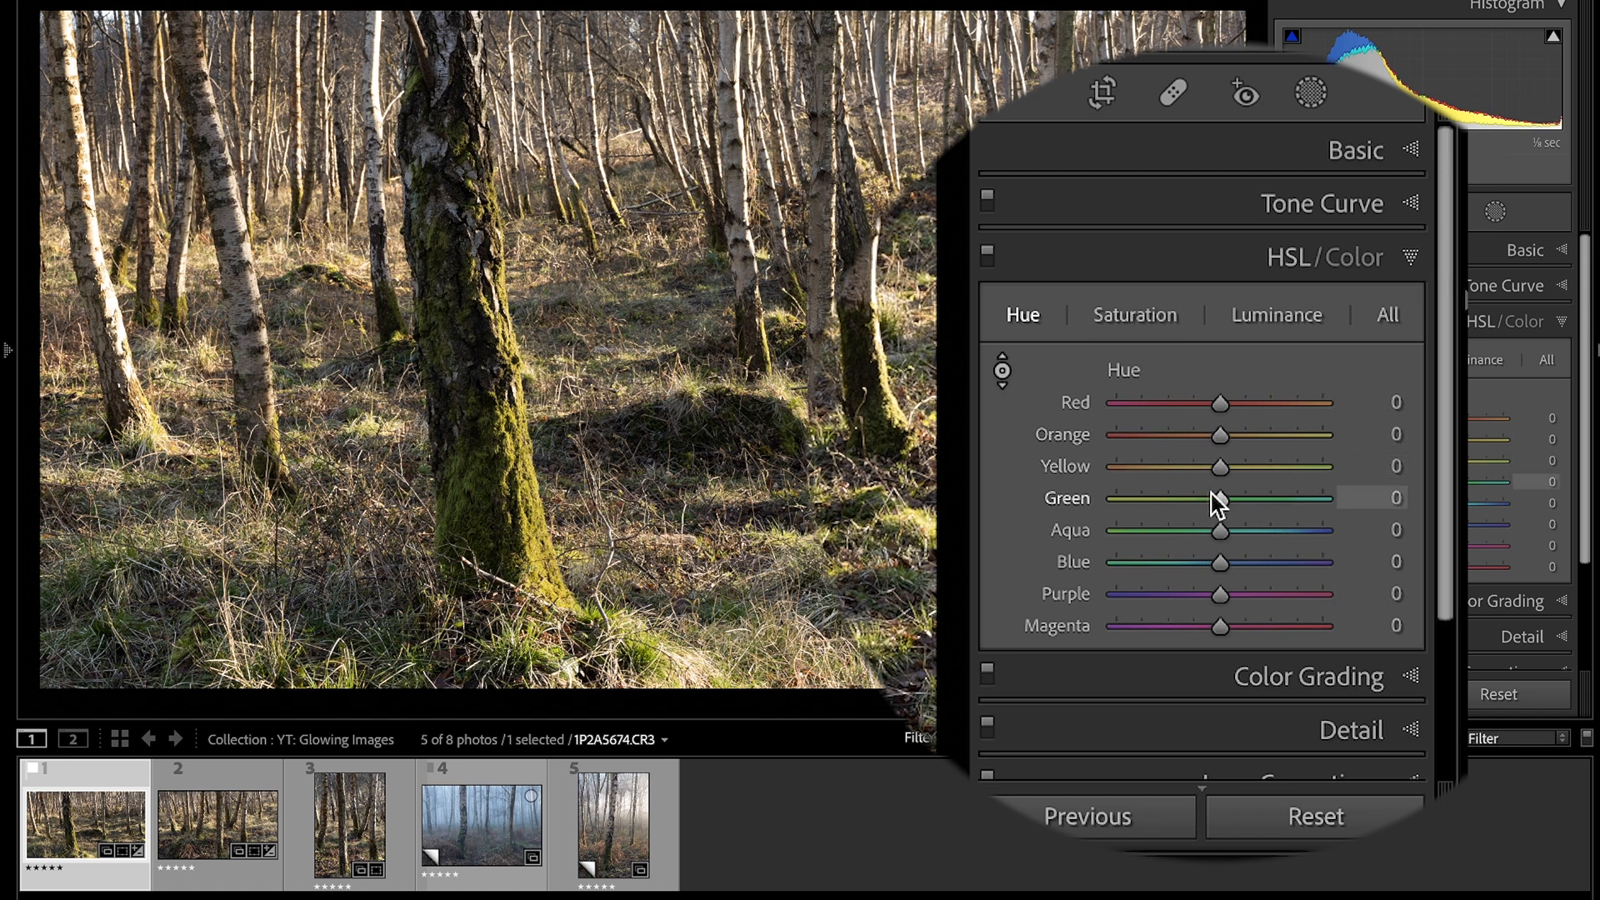
mouse_move(1220, 464)
mouse_down()
mouse_move(1197, 467)
mouse_move(1213, 464)
mouse_up()
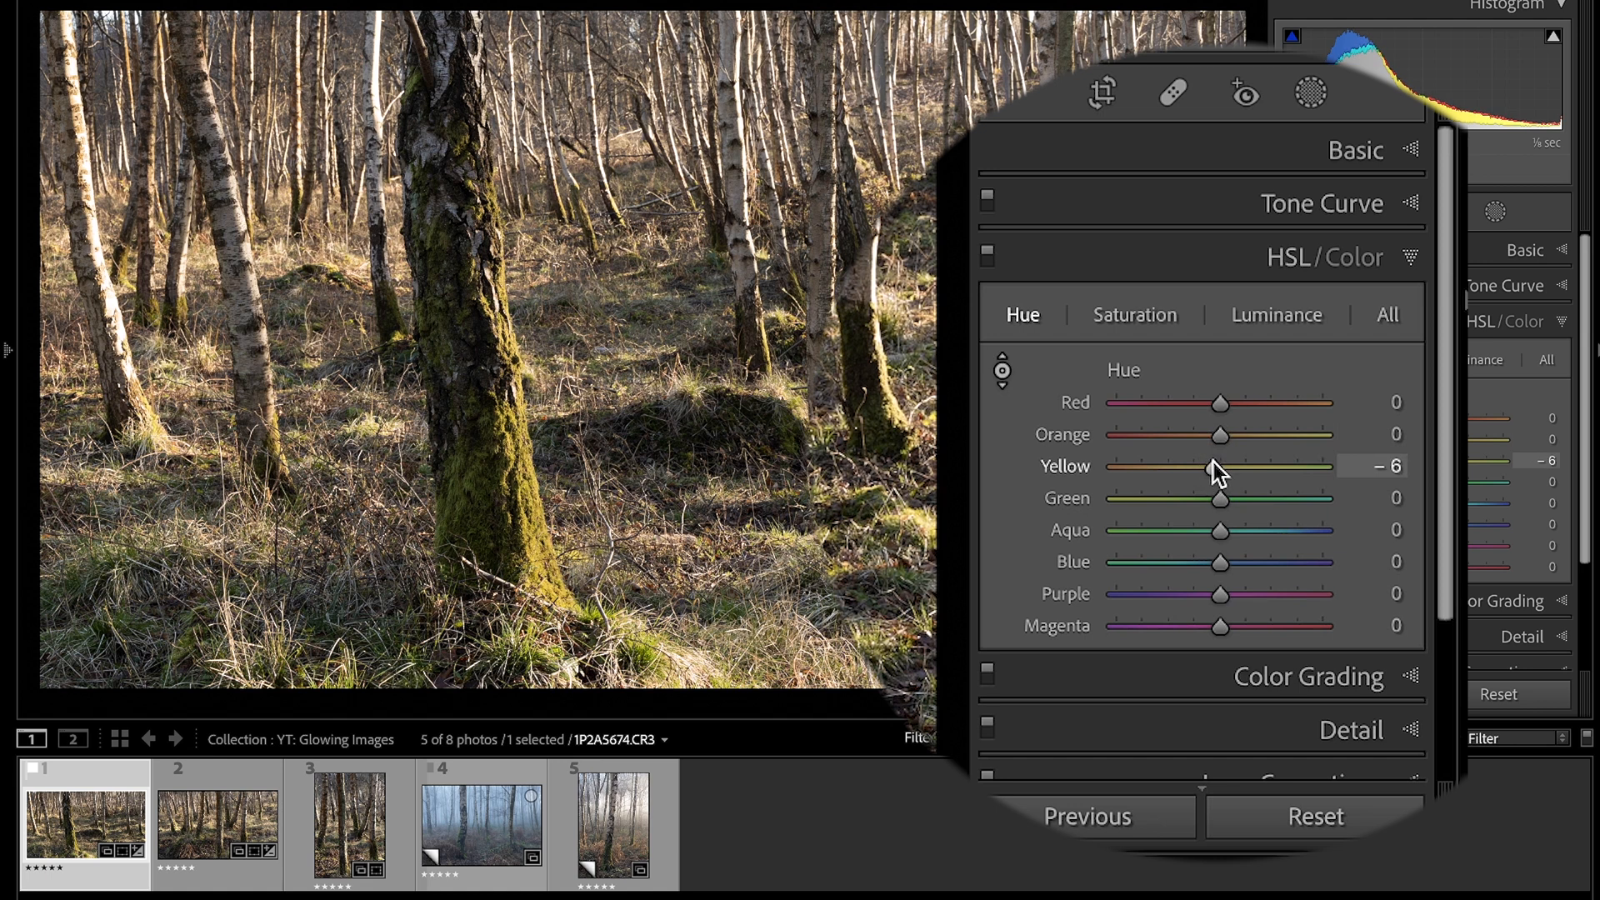
click(1279, 321)
click(1279, 322)
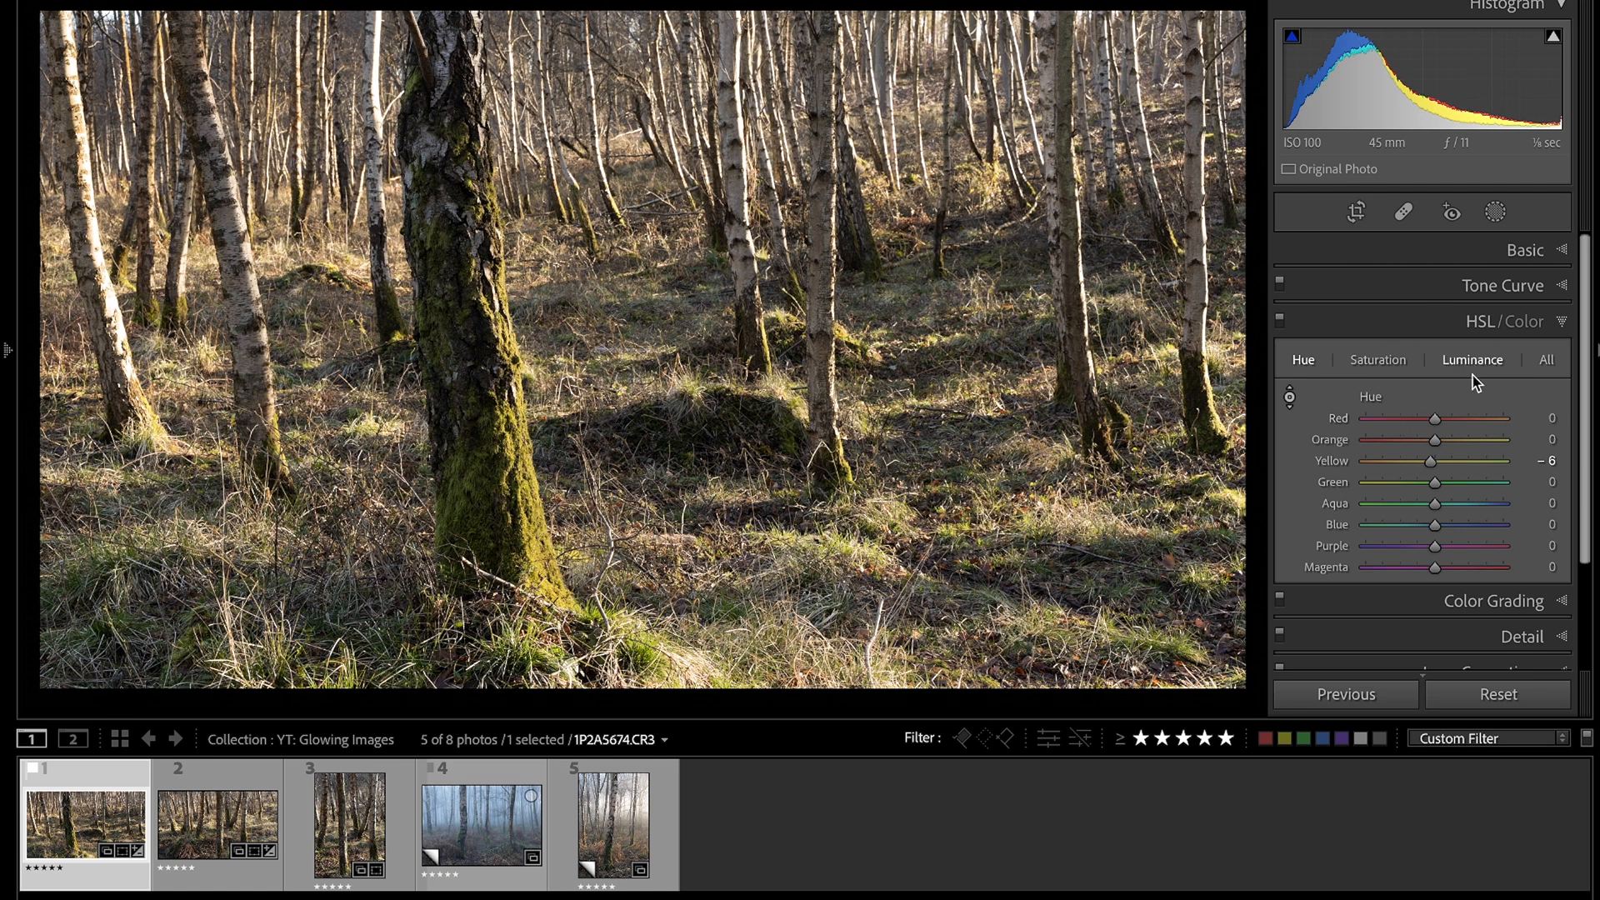
scroll(1481, 416, down, 1)
scroll(1482, 421, down, 2)
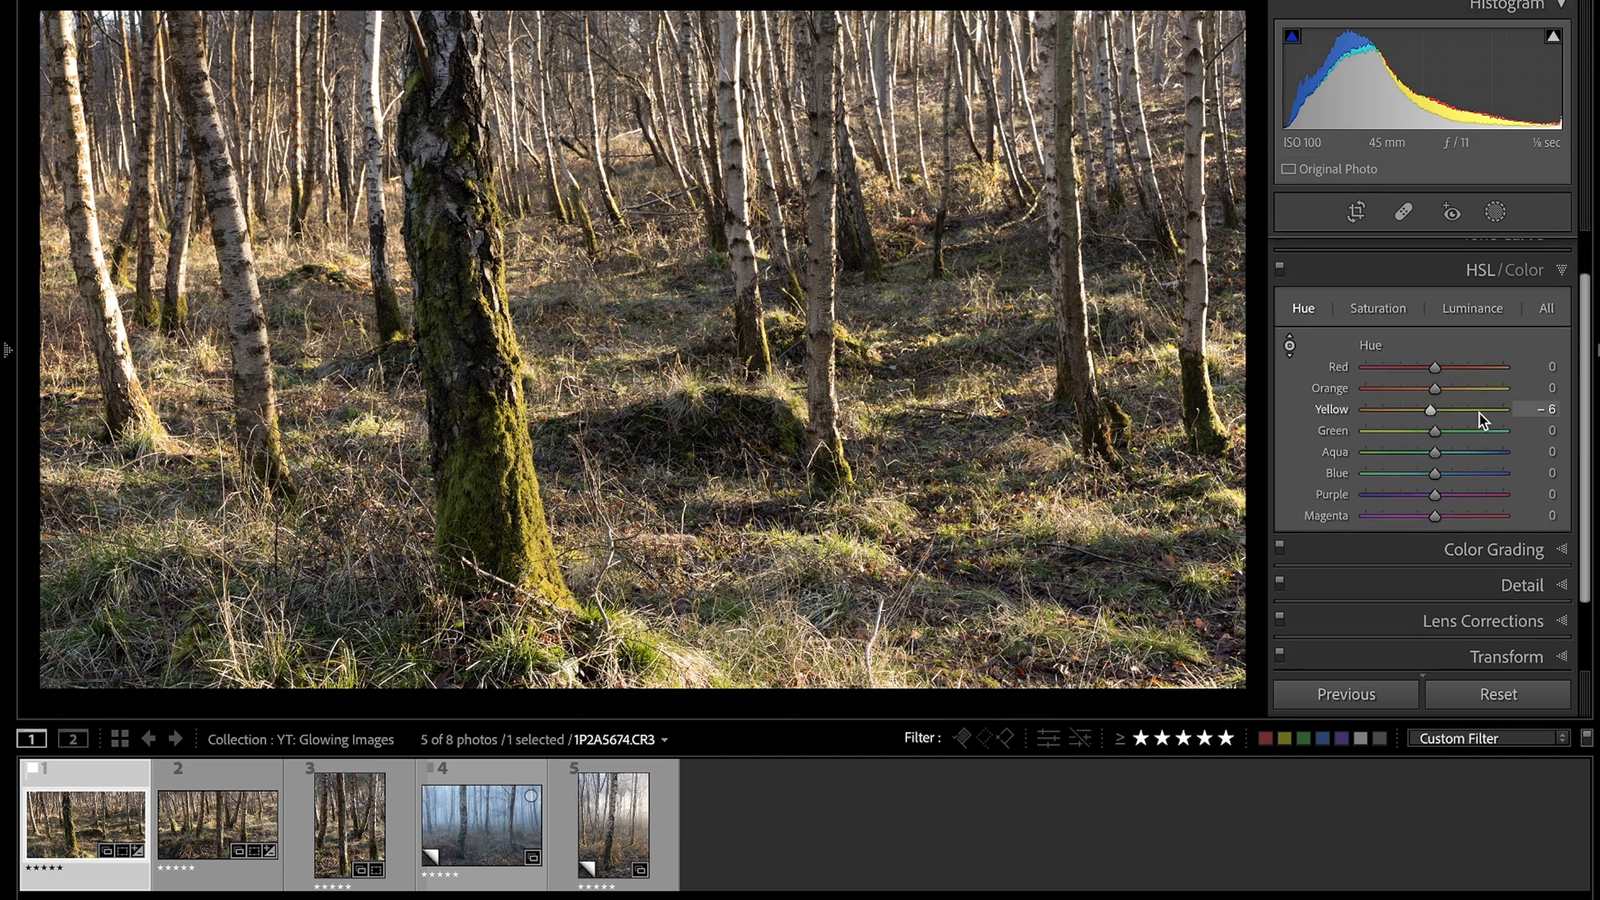
Step: Tint the shadows blue in Color Grading, at about hue 216 and saturation 16
click(1483, 329)
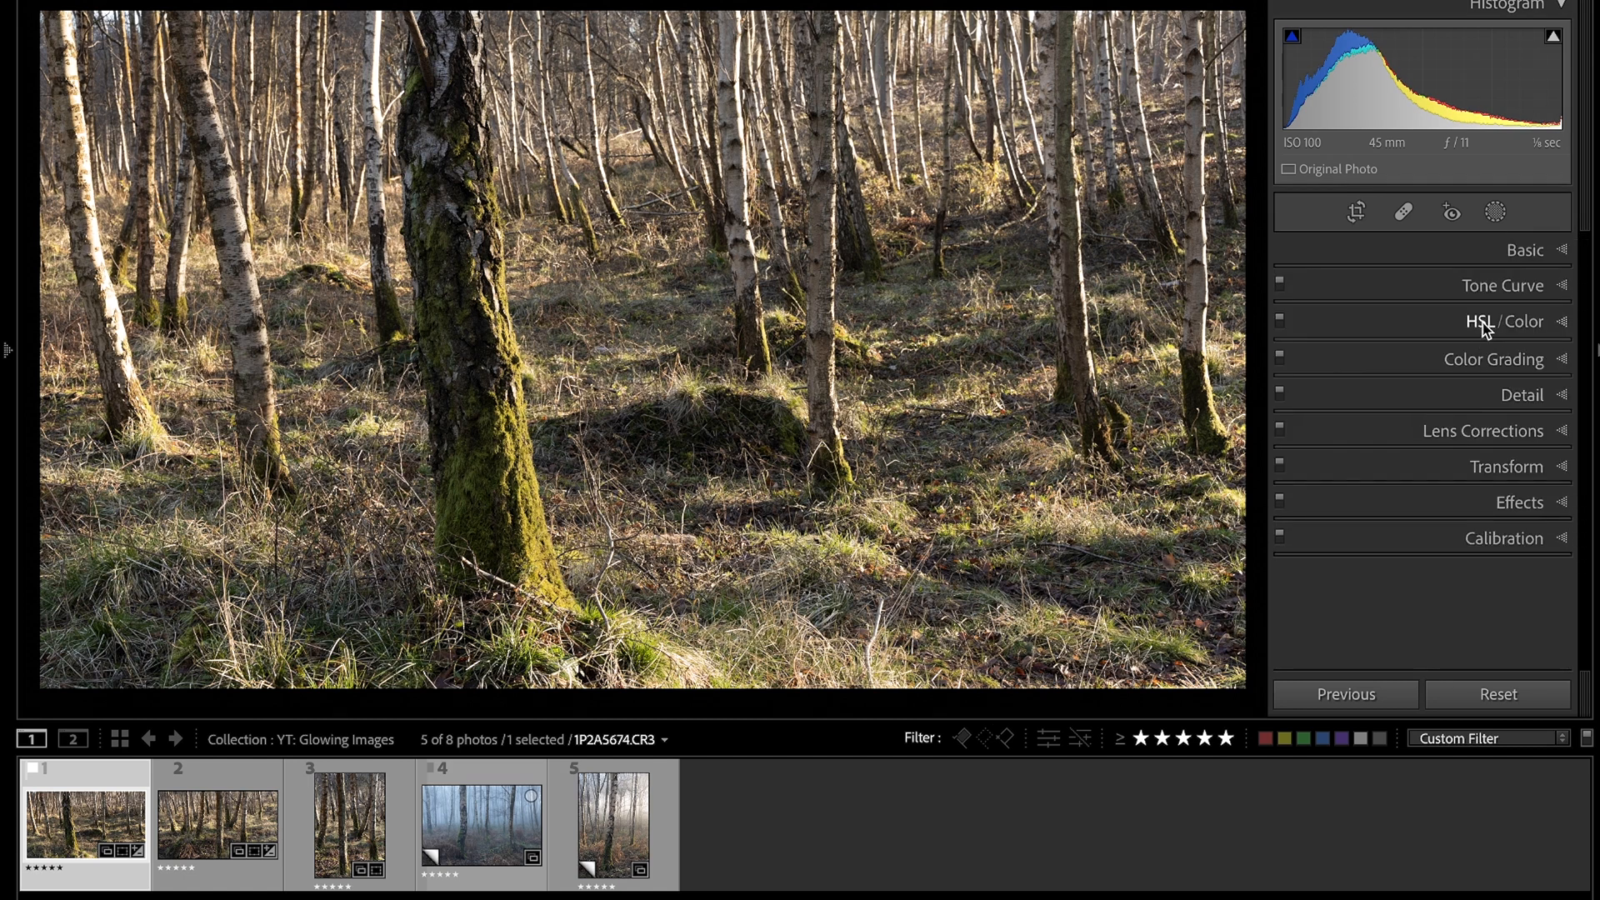
click(1515, 367)
scroll(1555, 423, down, 3)
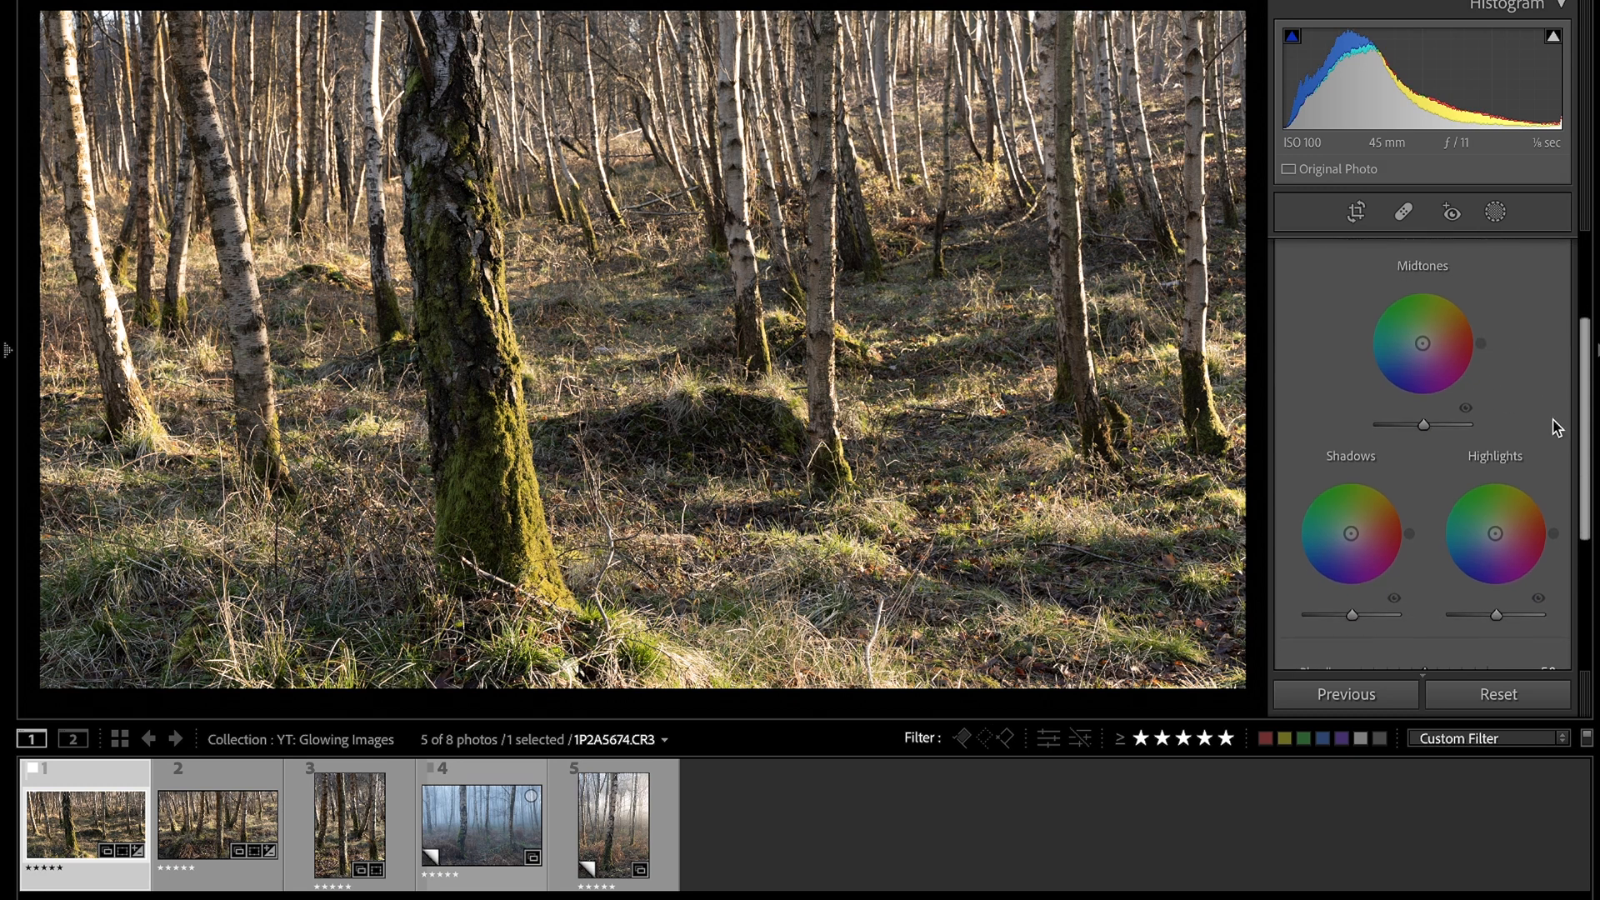
scroll(1526, 419, down, 1)
scroll(1411, 498, down, 1)
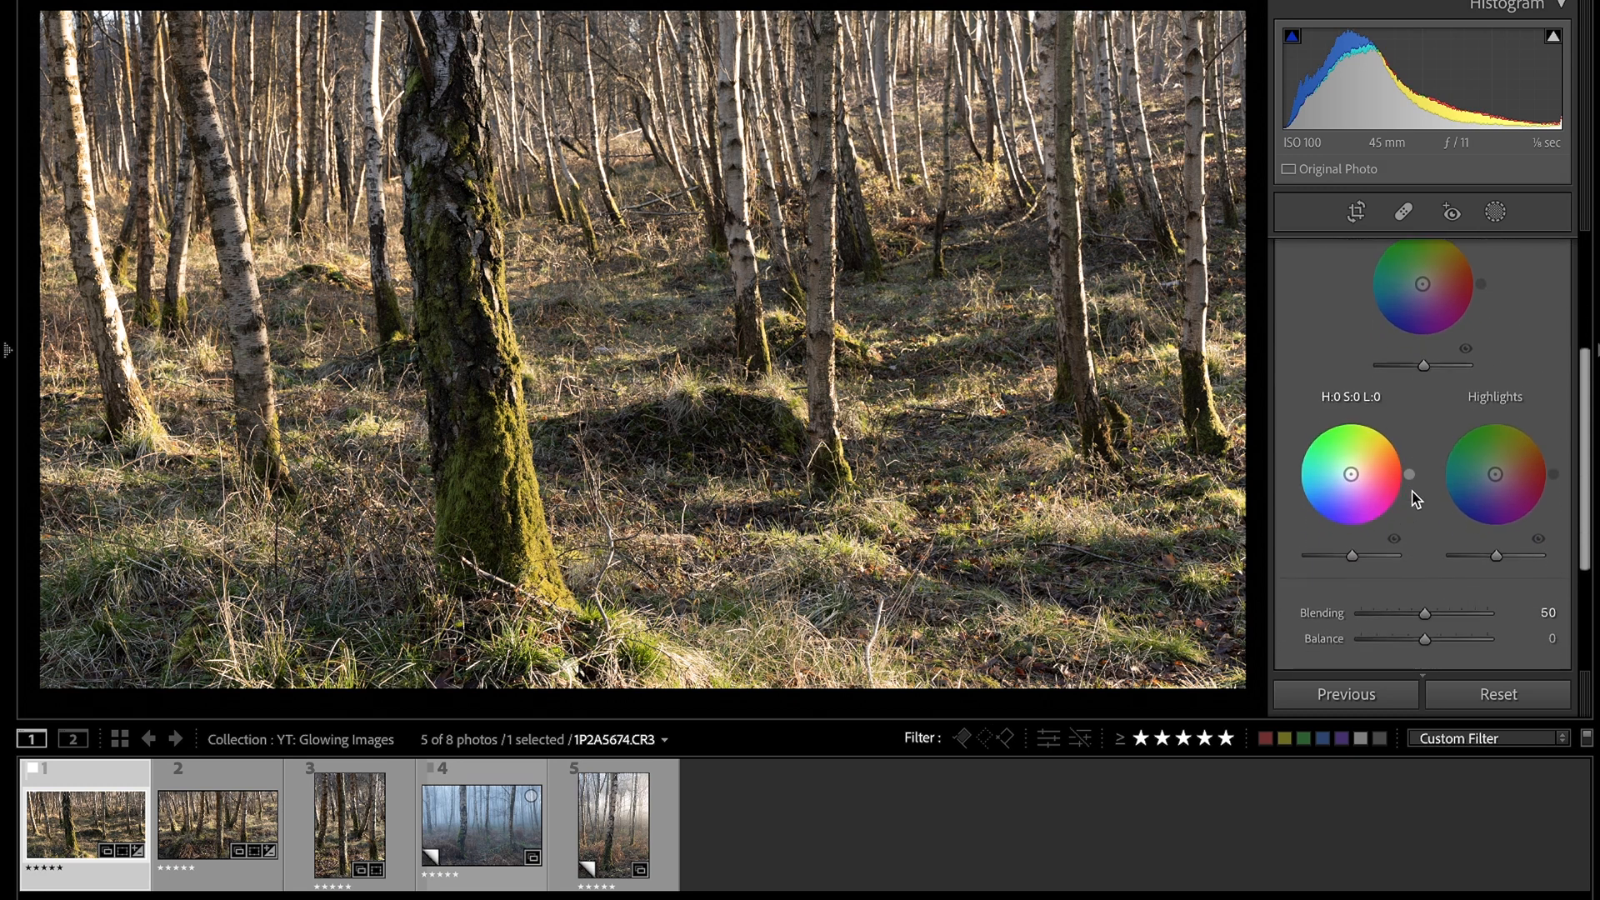
scroll(1414, 498, up, 1)
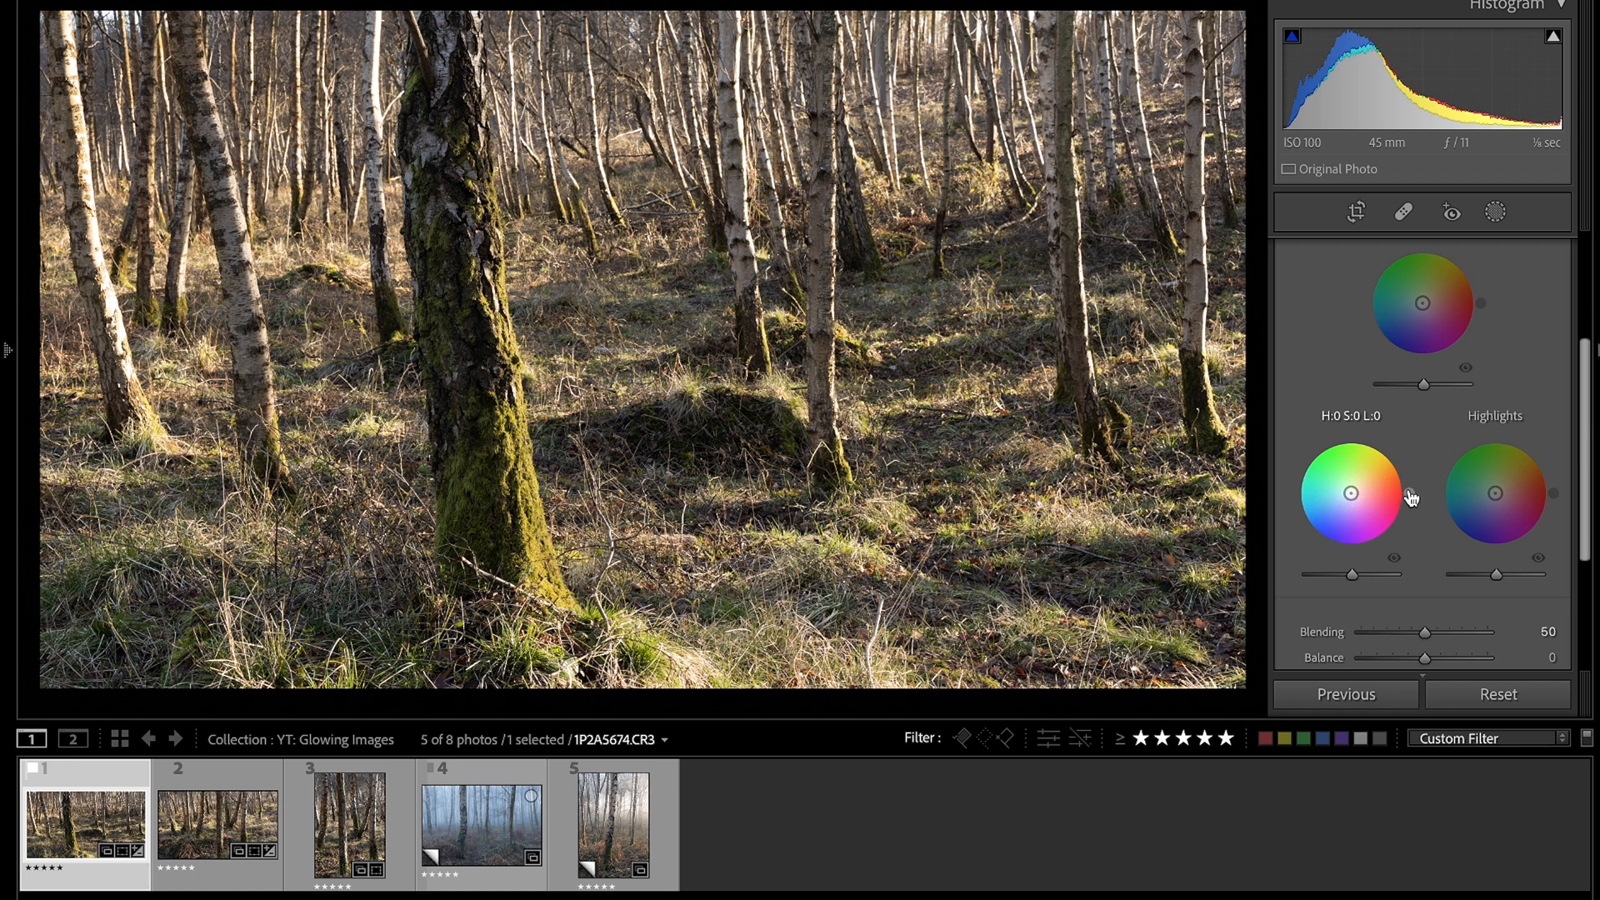
drag(1408, 493, 1345, 504)
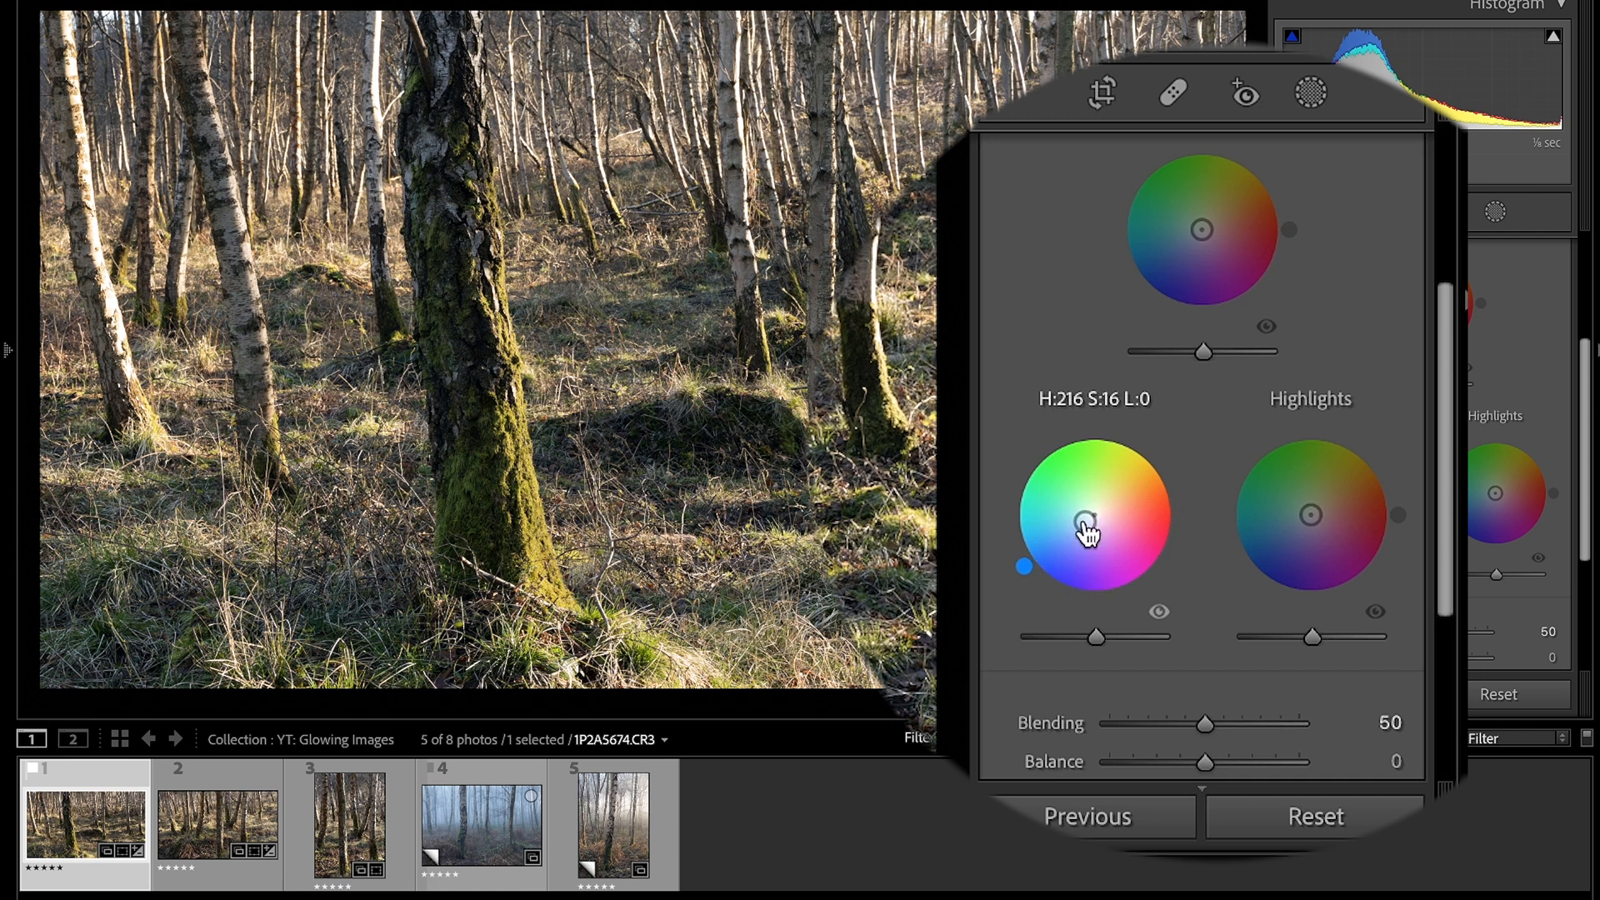
mouse_move(1024, 566)
mouse_down()
mouse_move(1174, 551)
mouse_move(1183, 511)
mouse_move(1078, 601)
mouse_move(1023, 565)
mouse_up()
drag(1084, 521, 1087, 520)
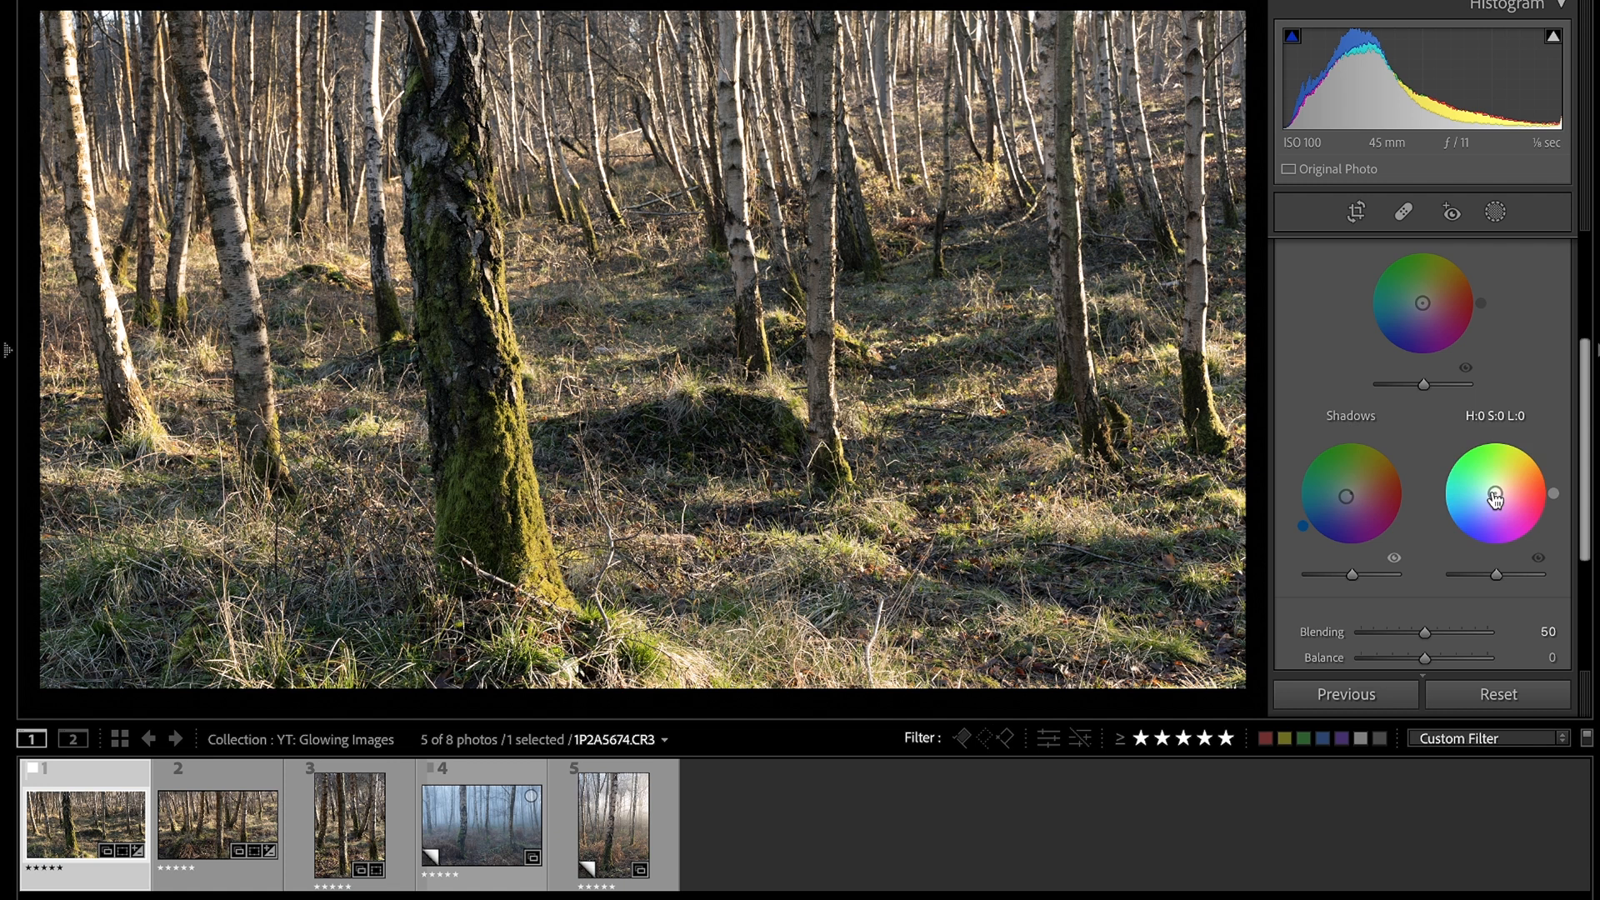
Step: Give the highlights a warm orange-red tint and the midtones a blue tint of about hue 243, saturation 9, in Color Grading
drag(1495, 493, 1504, 487)
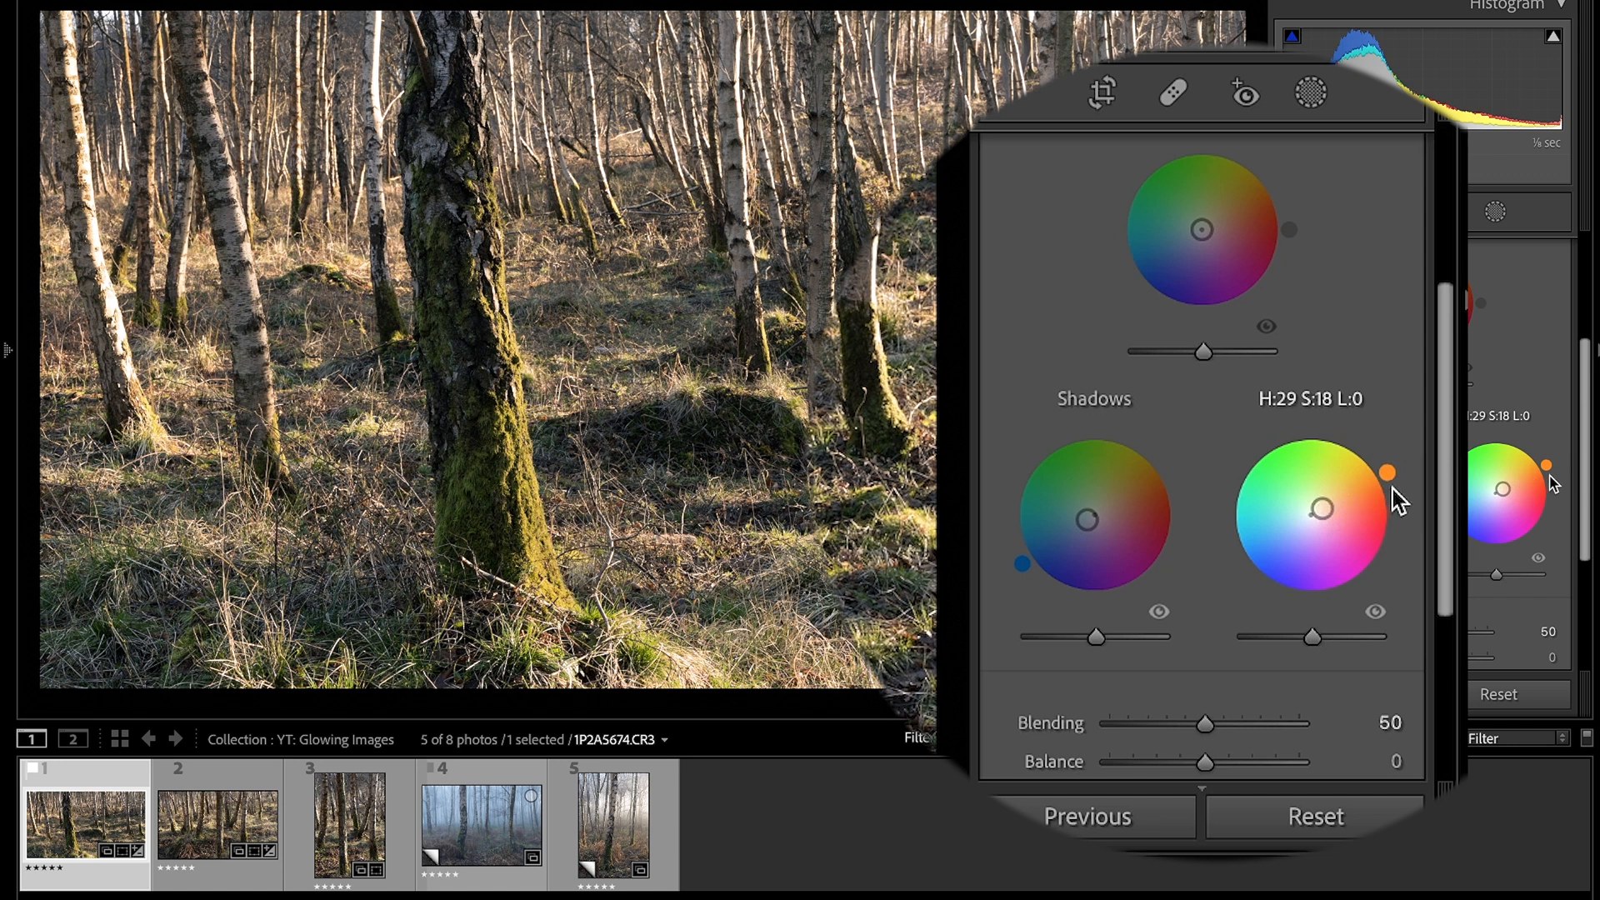
mouse_move(1544, 469)
mouse_down()
mouse_move(1552, 482)
mouse_move(1548, 469)
mouse_up()
drag(1423, 395, 1424, 395)
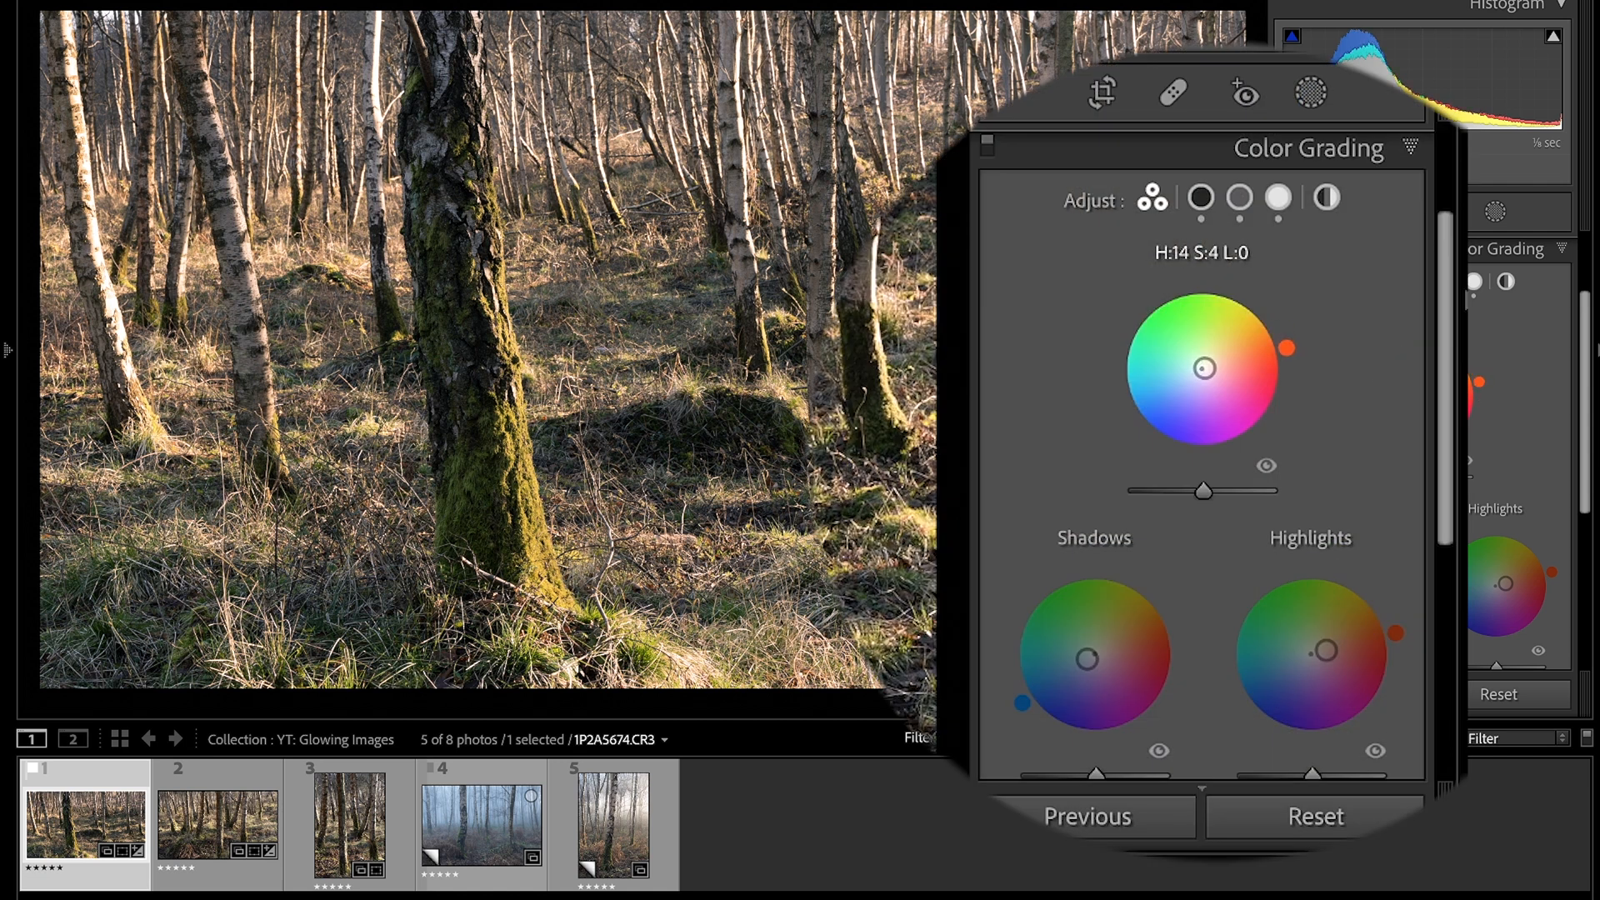
drag(1205, 368, 1161, 447)
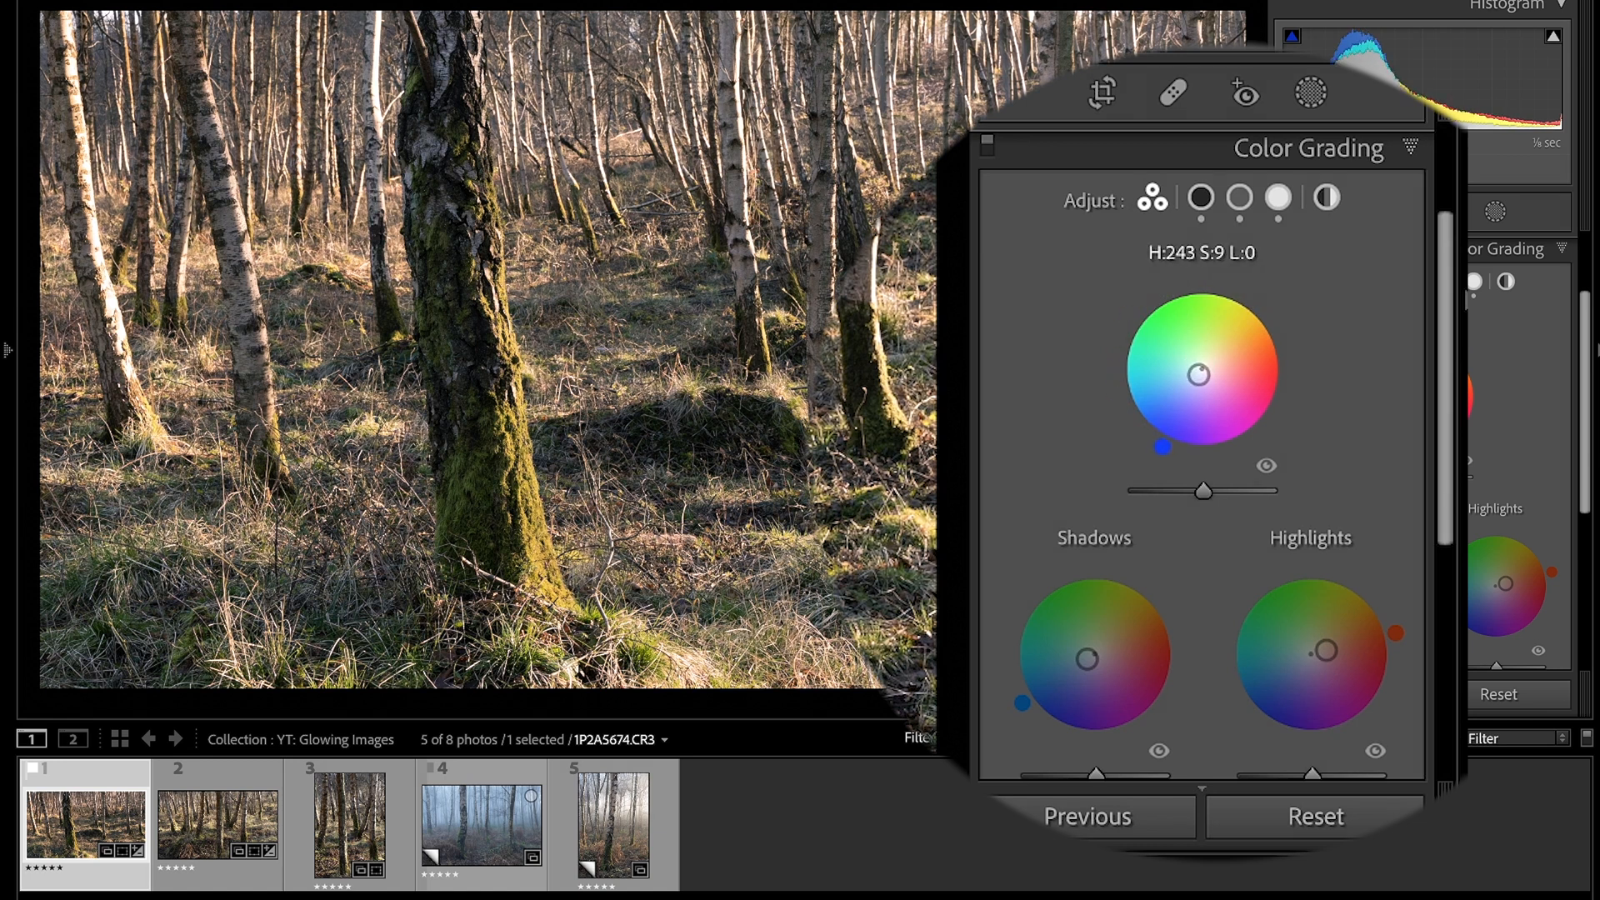
click(1200, 376)
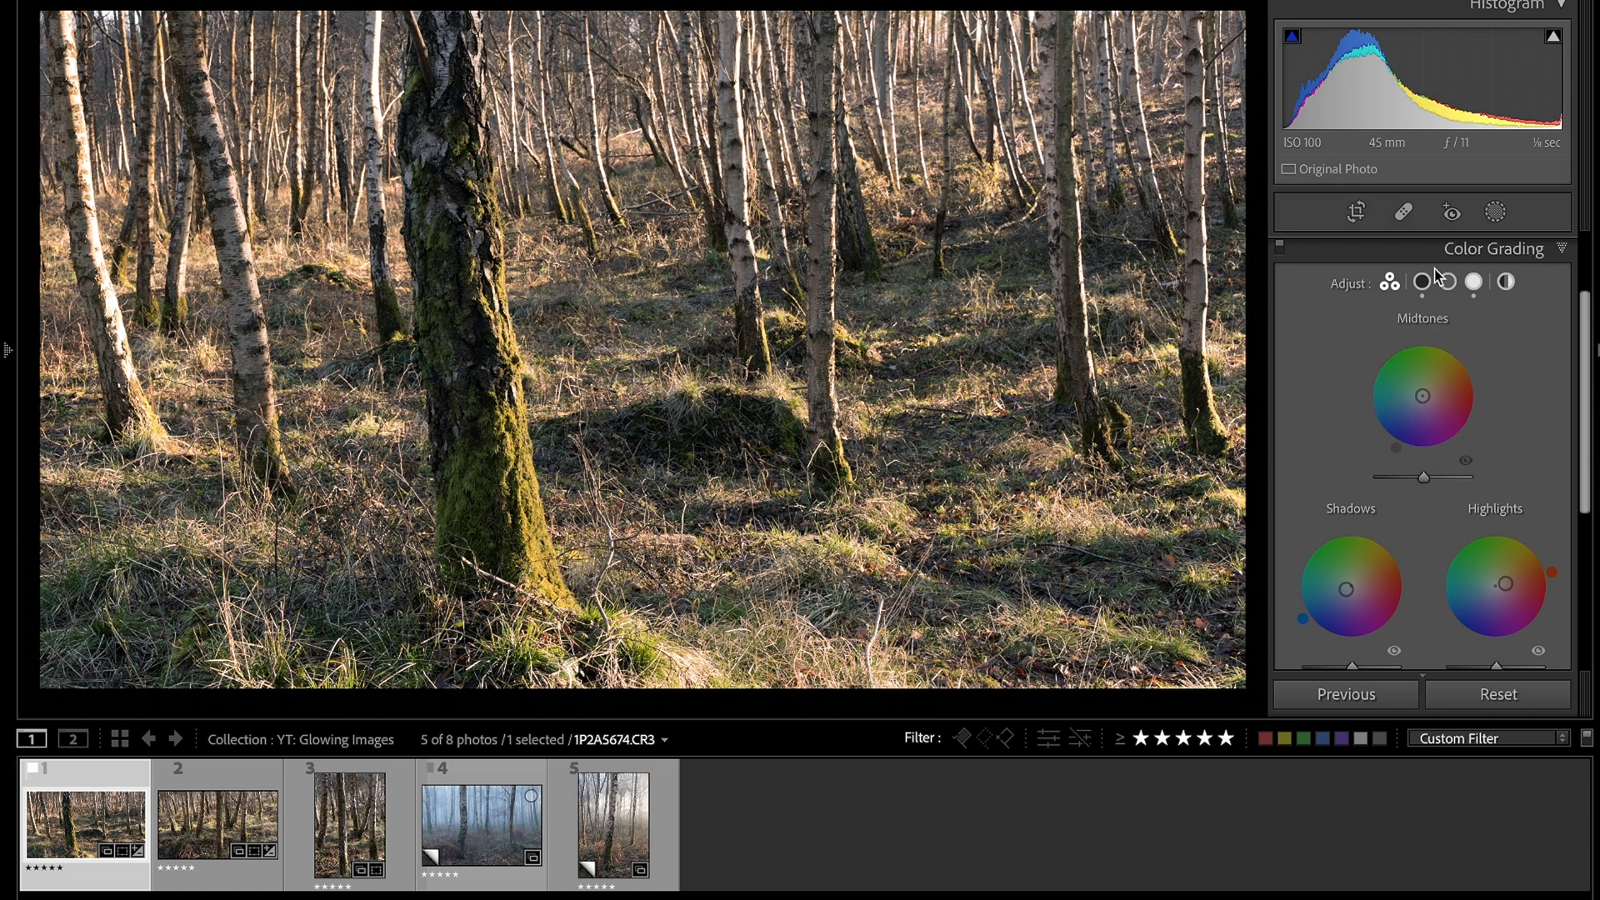
click(1489, 250)
click(1518, 399)
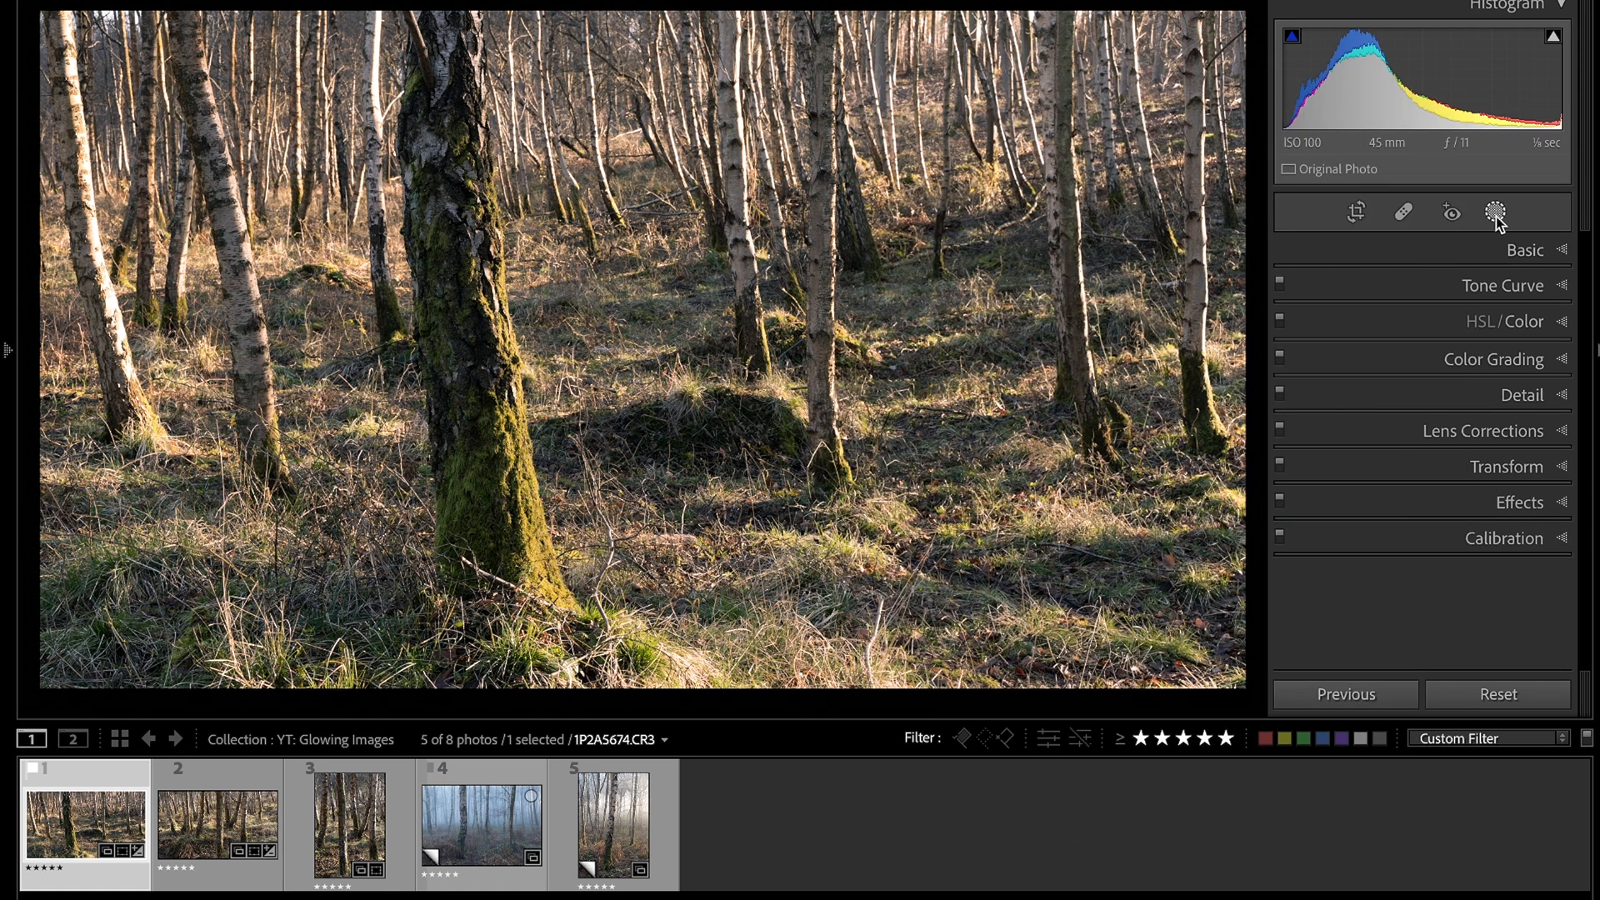
Step: Create a Color Range mask sampled from the yellow edge of the mossy trunk, with Refine 40, Temp 6 and Highlights 12
click(1495, 213)
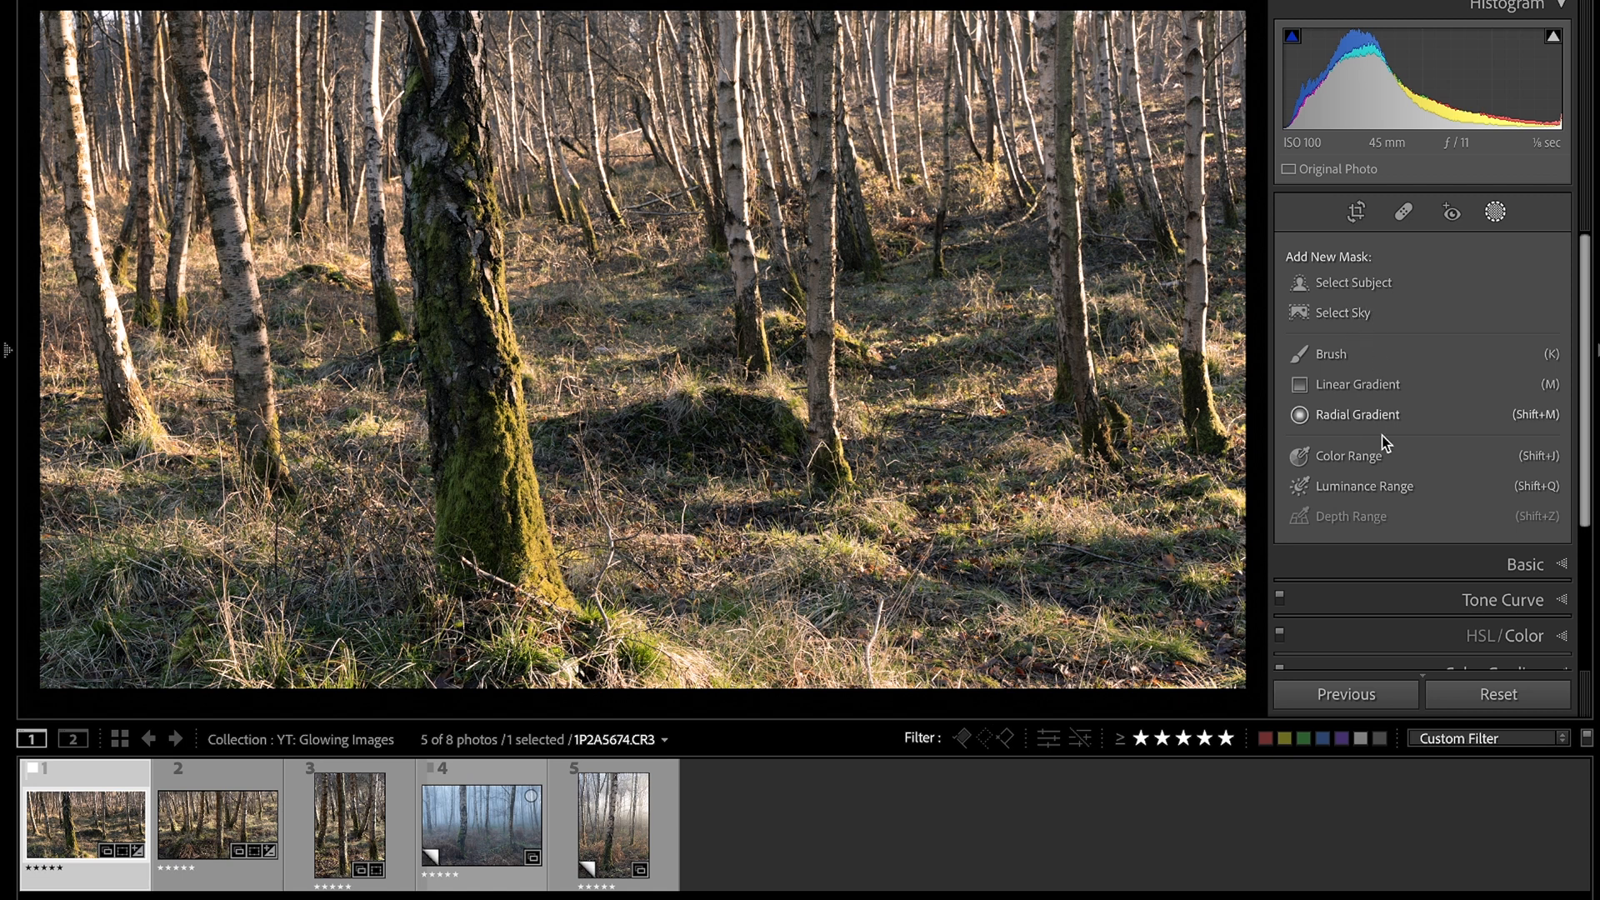
click(1350, 456)
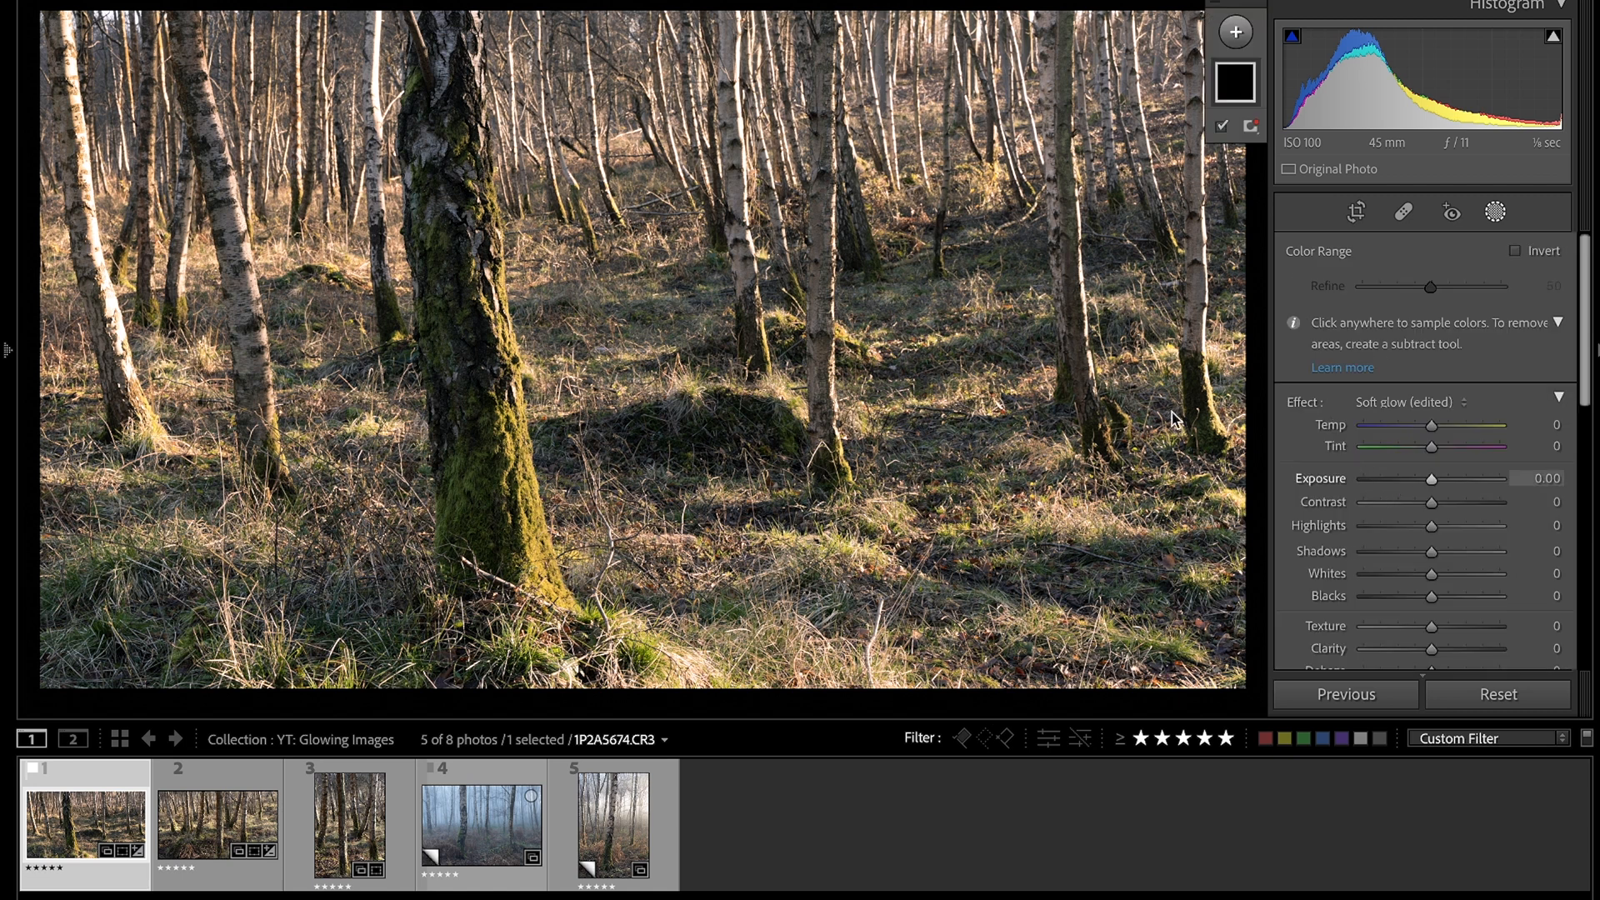
click(534, 479)
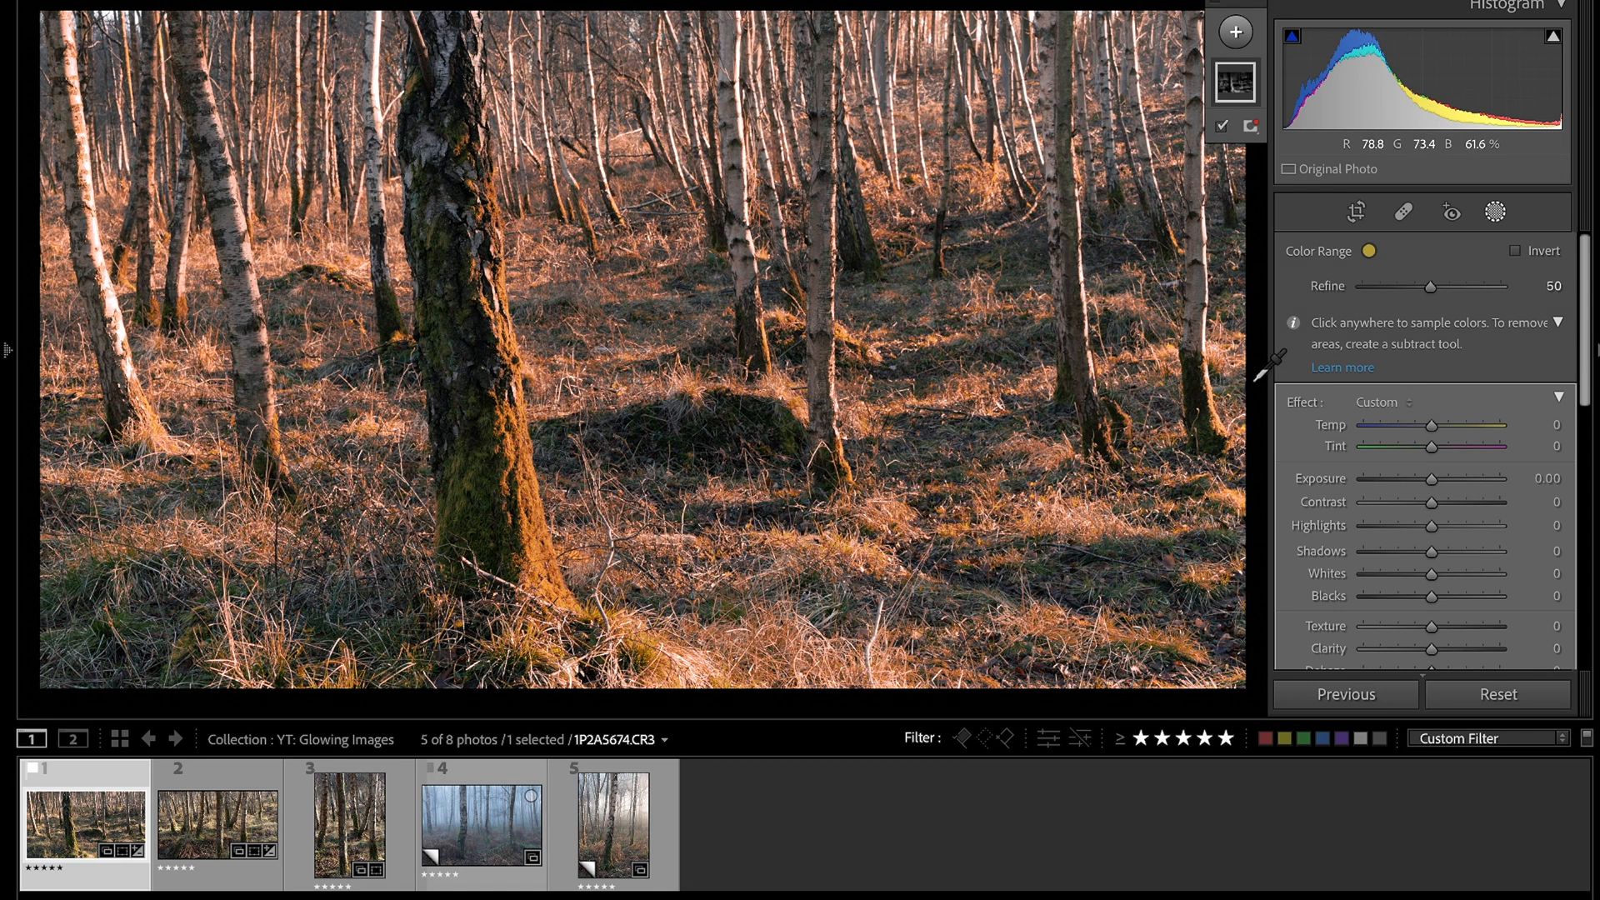
mouse_move(1434, 289)
mouse_down()
mouse_move(1447, 288)
mouse_move(1421, 293)
mouse_up()
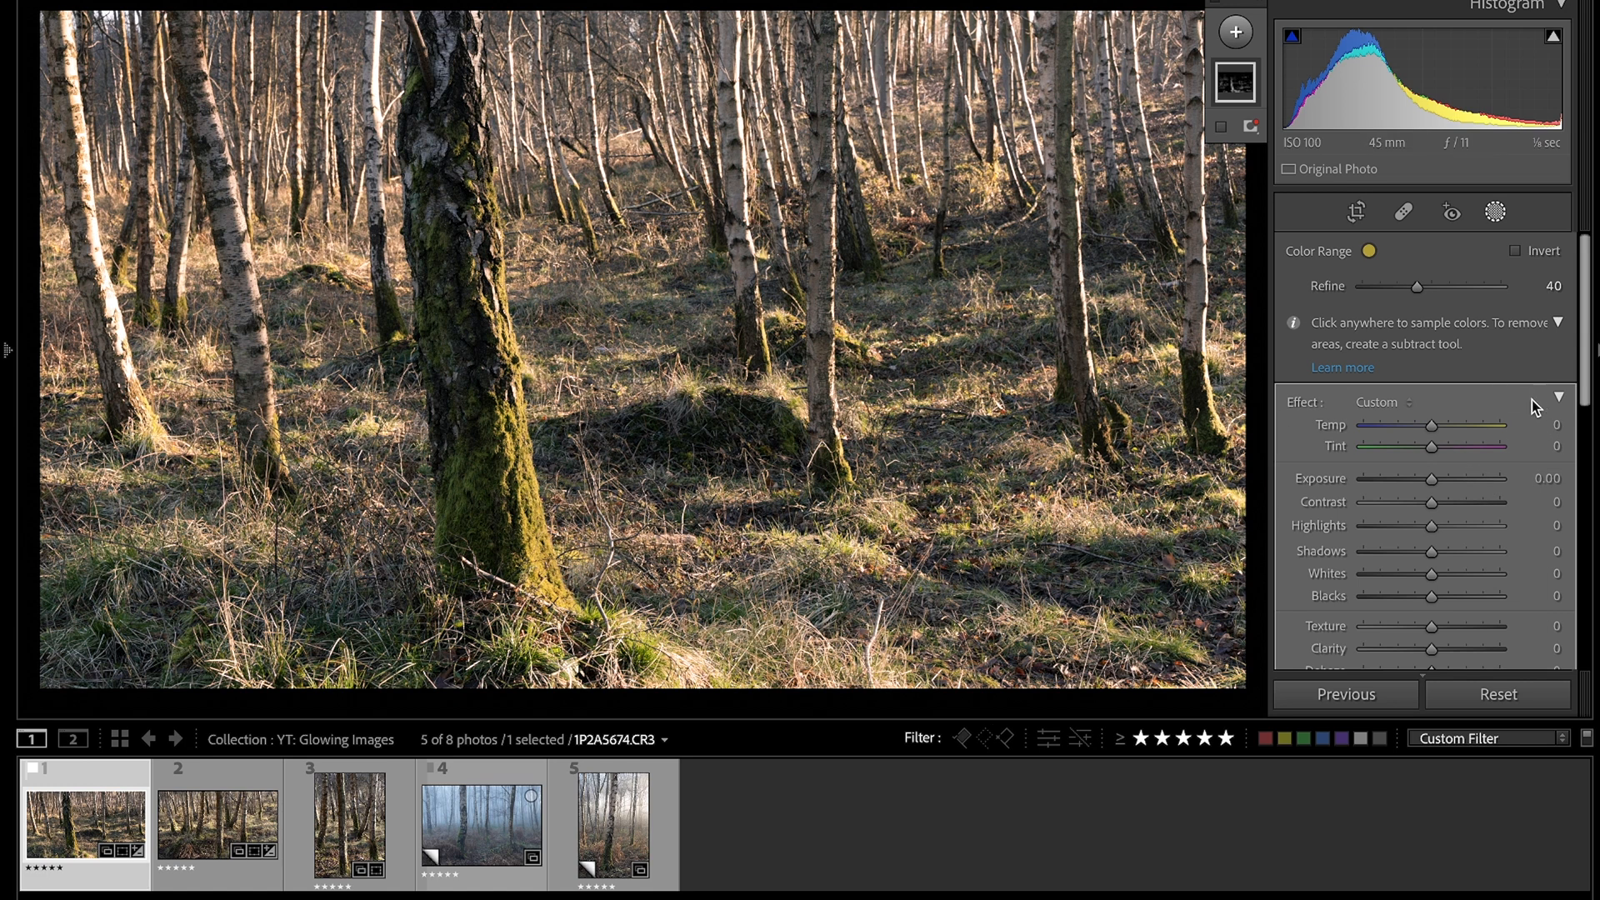
drag(1434, 428, 1443, 427)
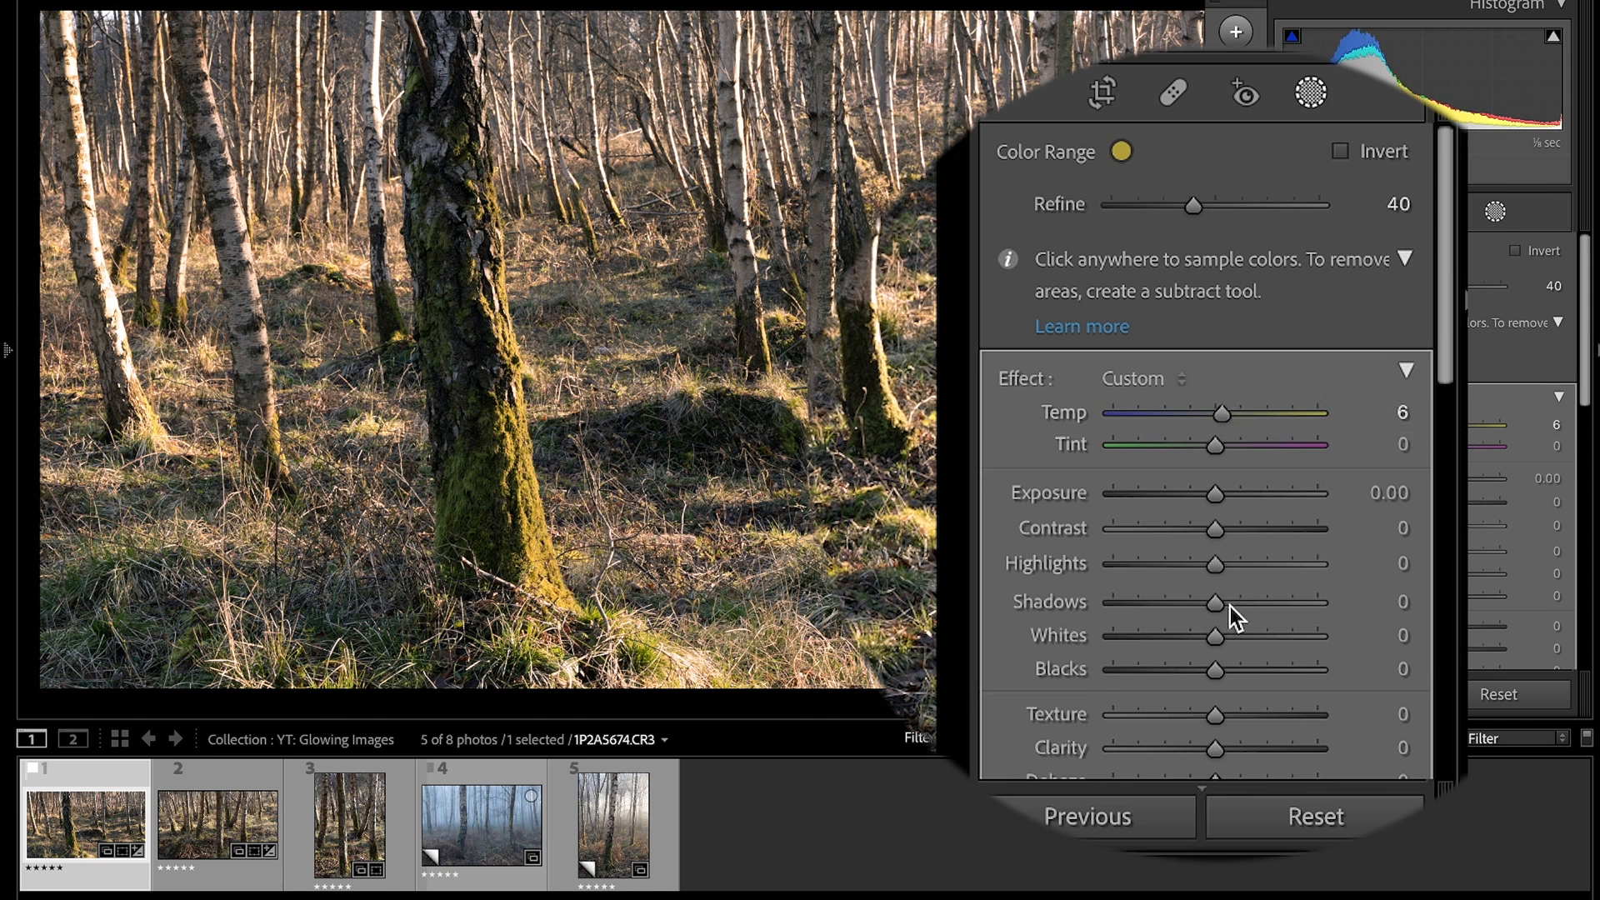
drag(1430, 525, 1435, 525)
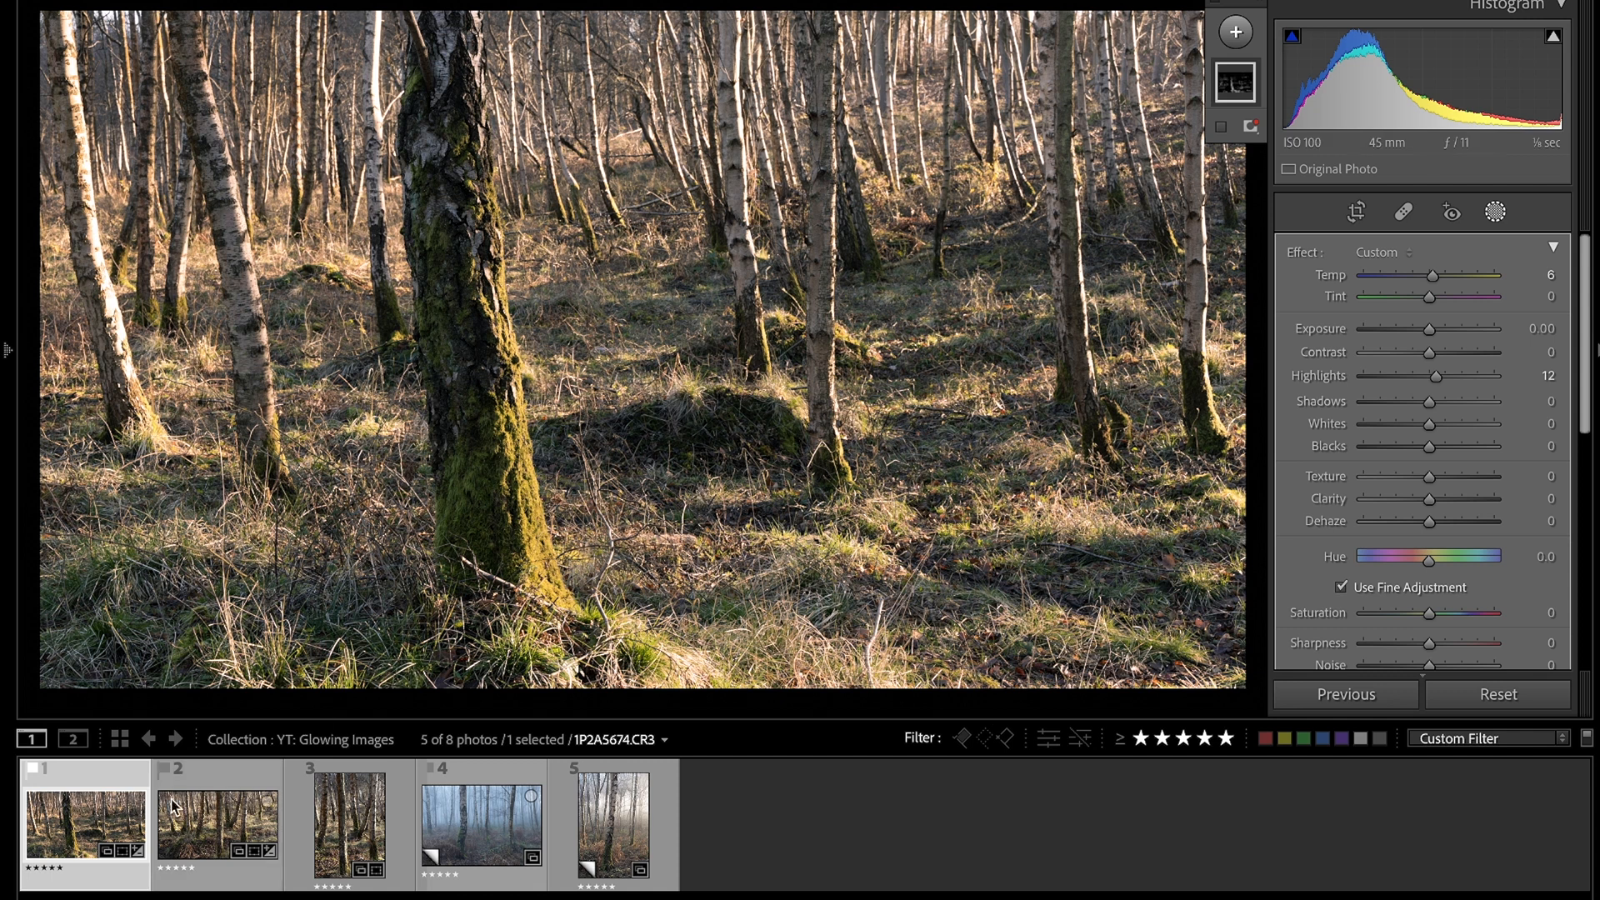
Step: Send the edited birch woodland photo to Adobe Photoshop 2022 for further editing
right_click(98, 815)
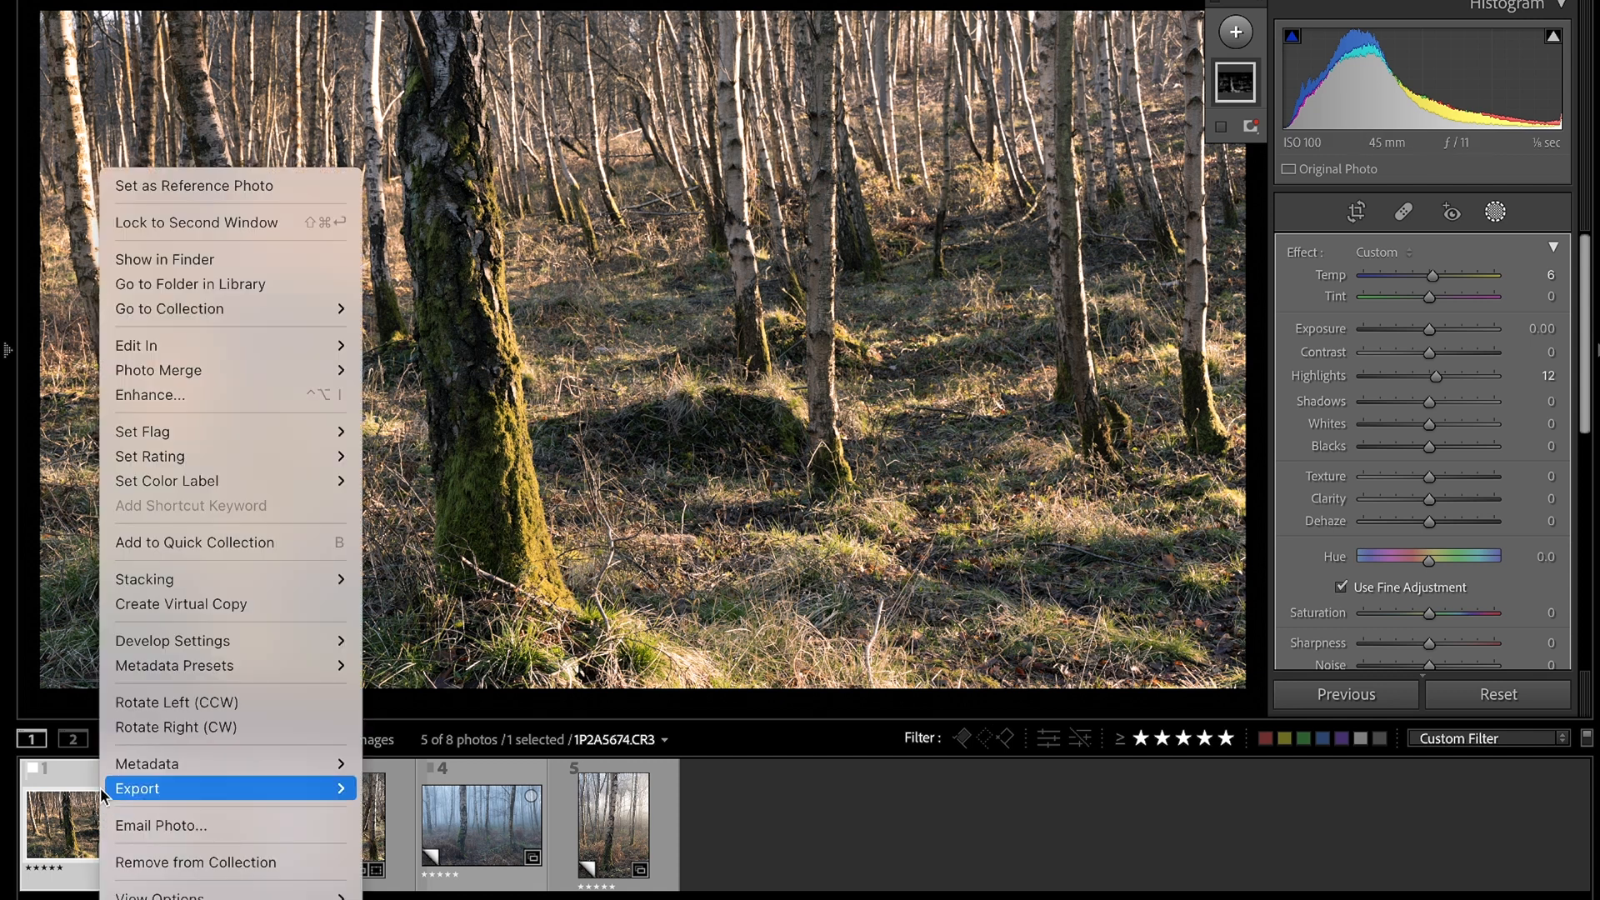
mouse_move(217, 440)
mouse_move(257, 353)
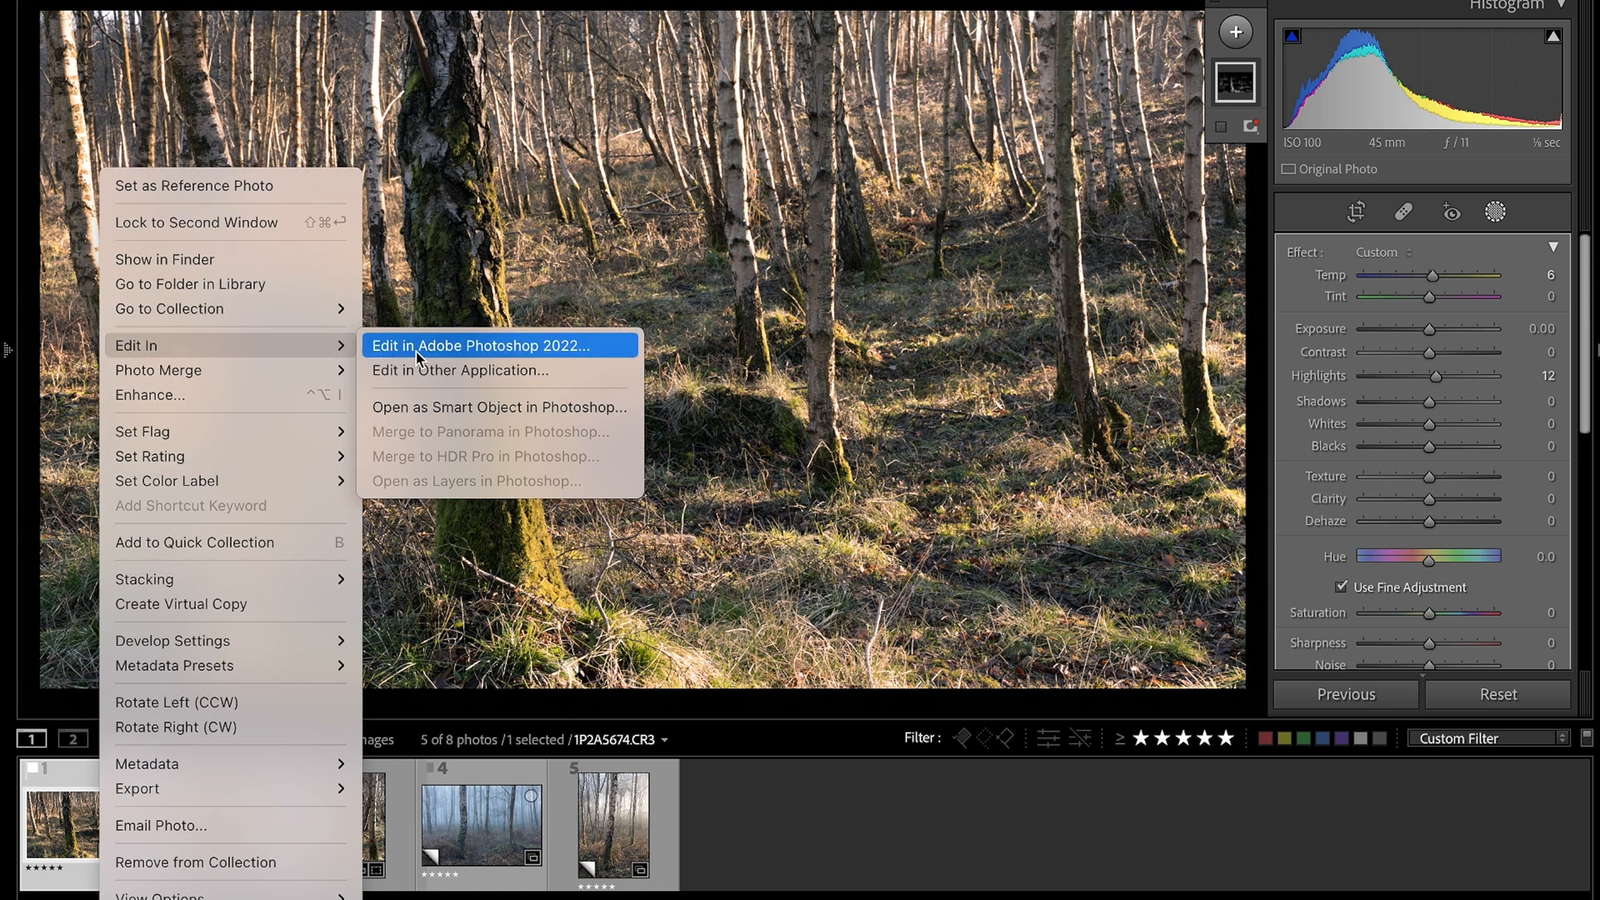
click(548, 352)
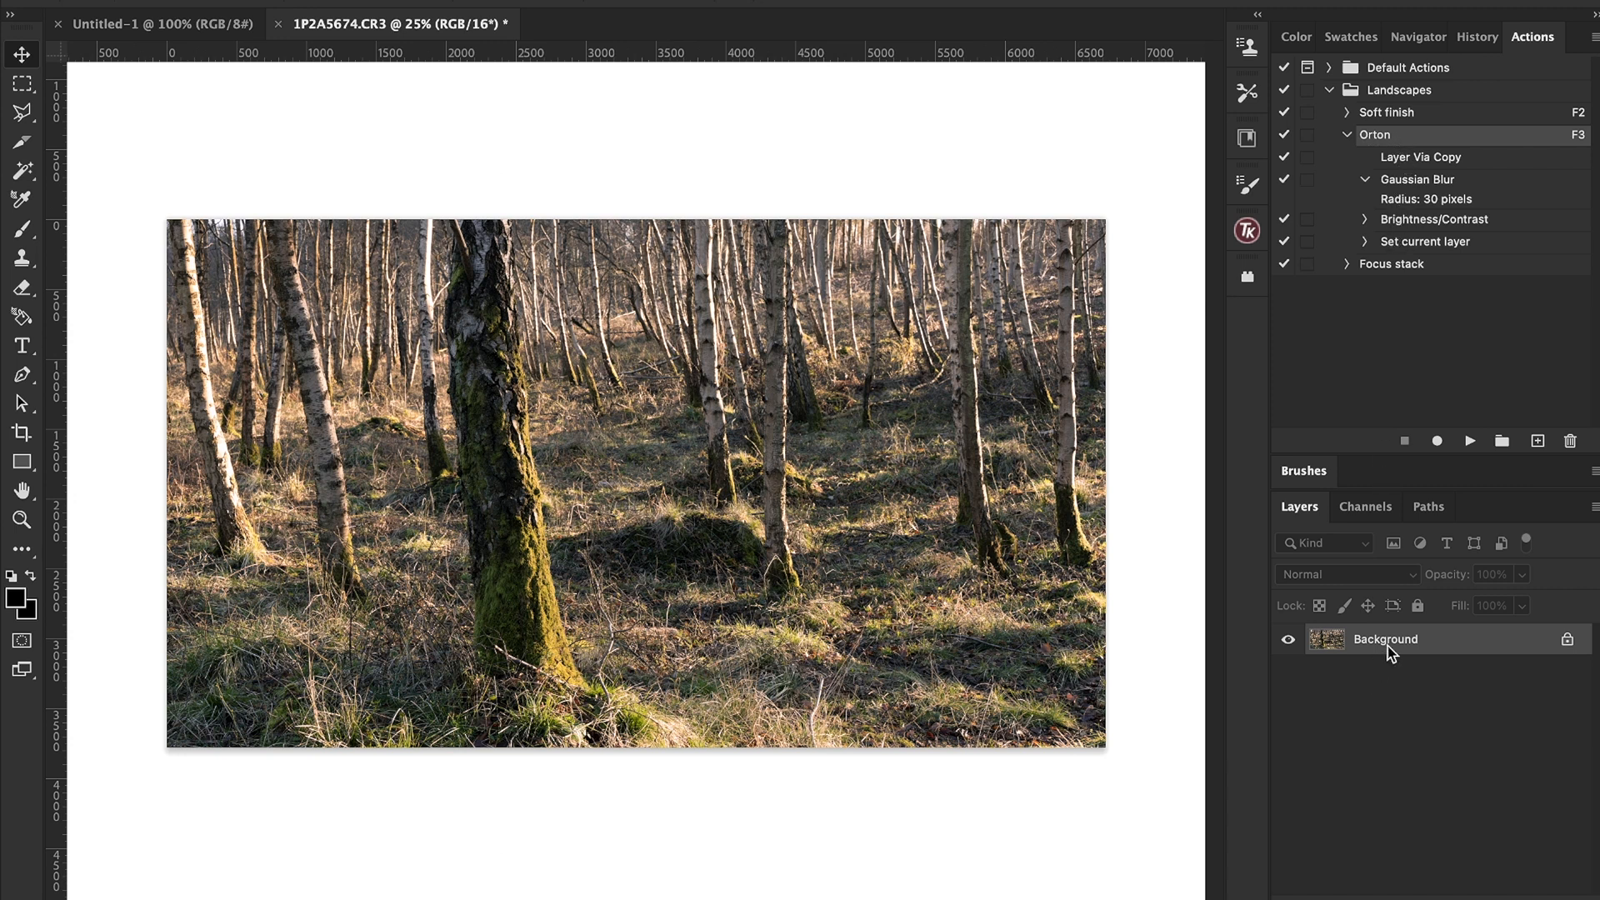
Step: Duplicate the Background layer and apply a Gaussian Blur with a radius of 30 pixels to the copy
key(ctrl+j)
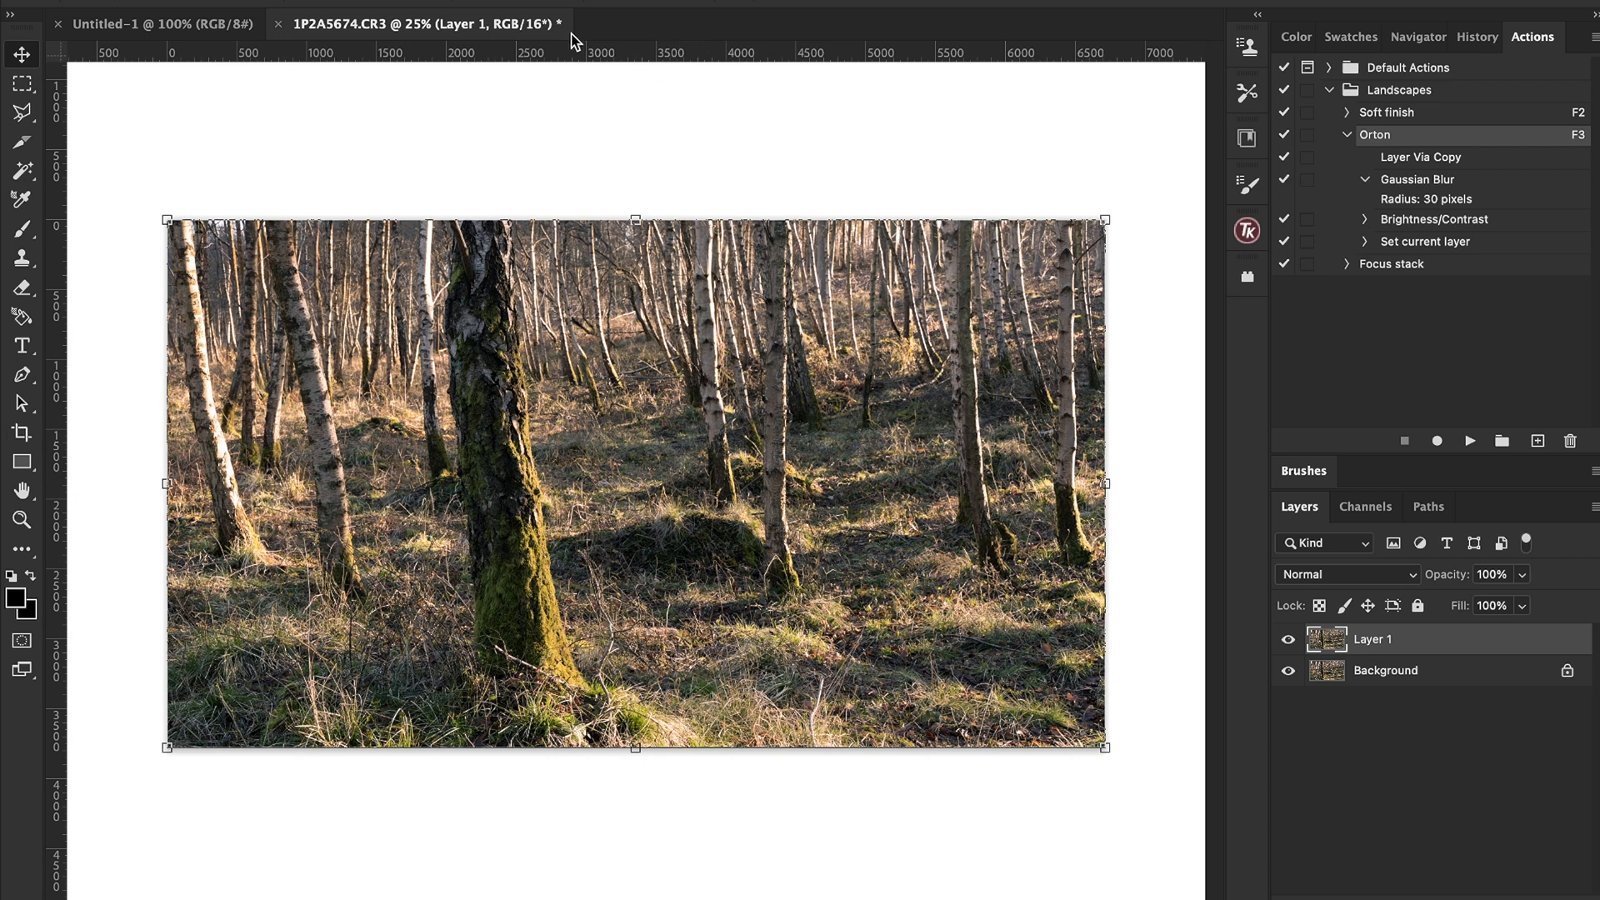
click(530, 1)
mouse_move(554, 223)
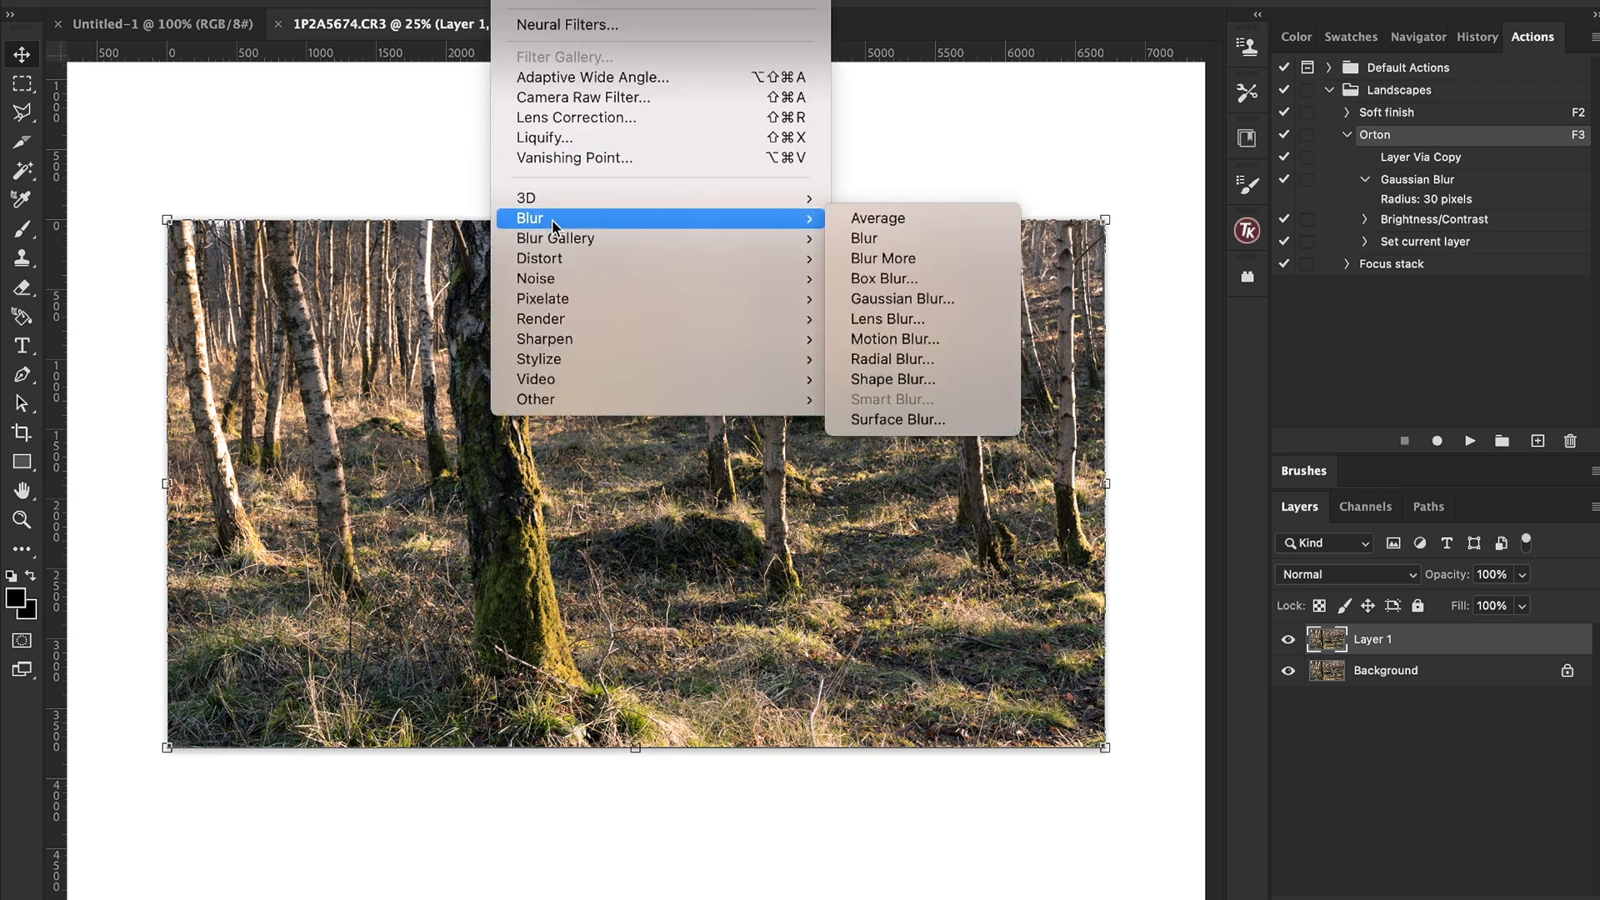
click(904, 299)
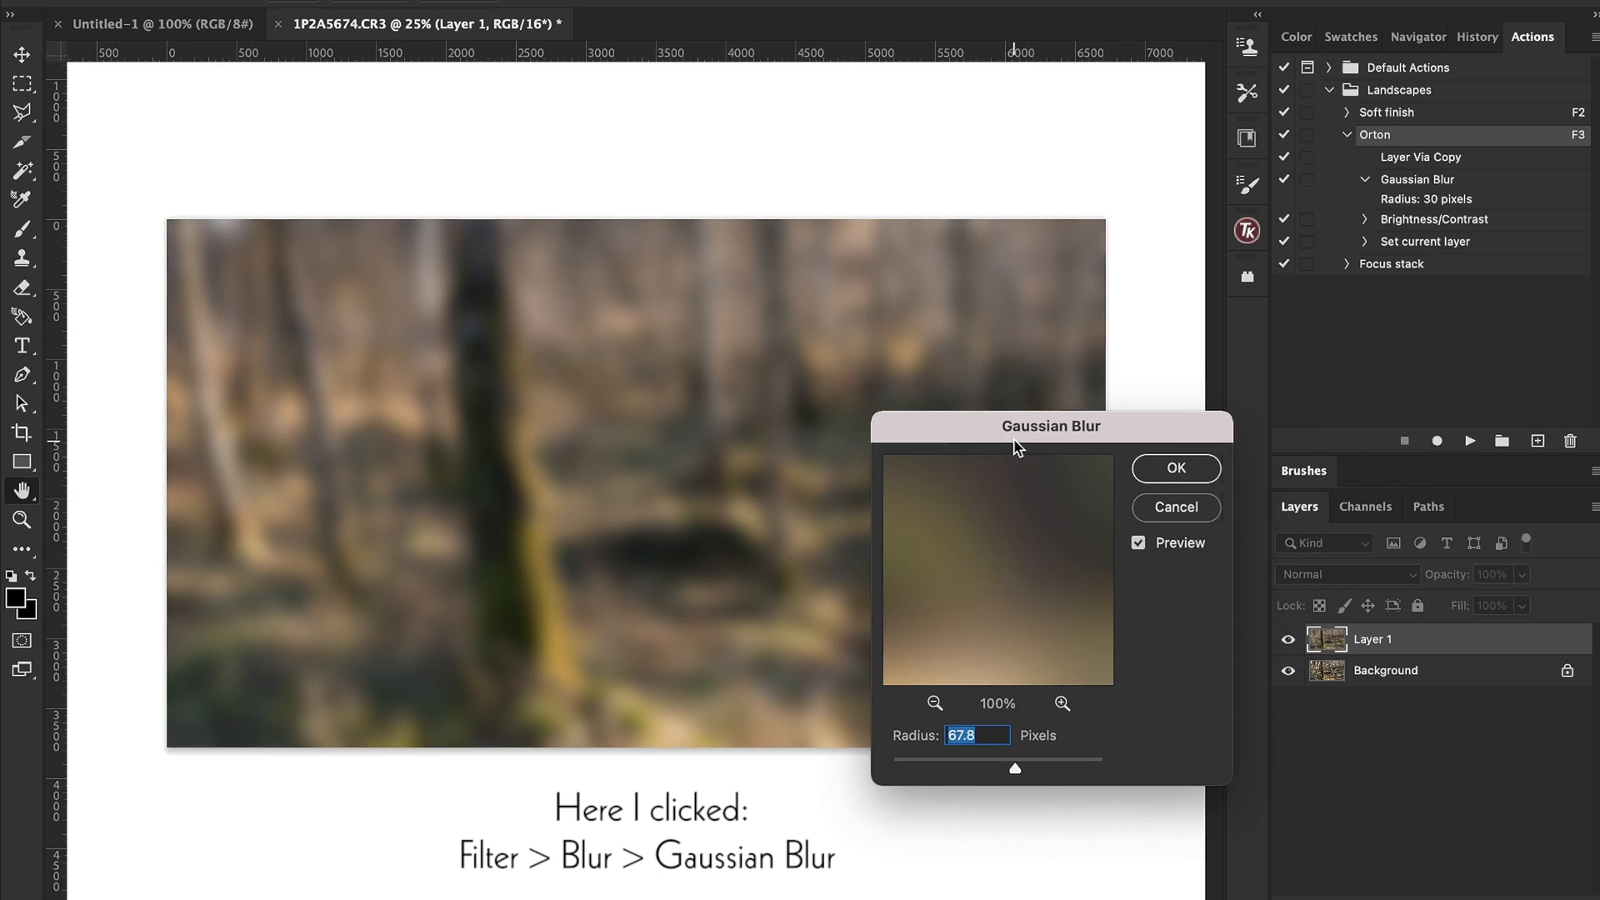
drag(1014, 438, 1020, 437)
click(992, 733)
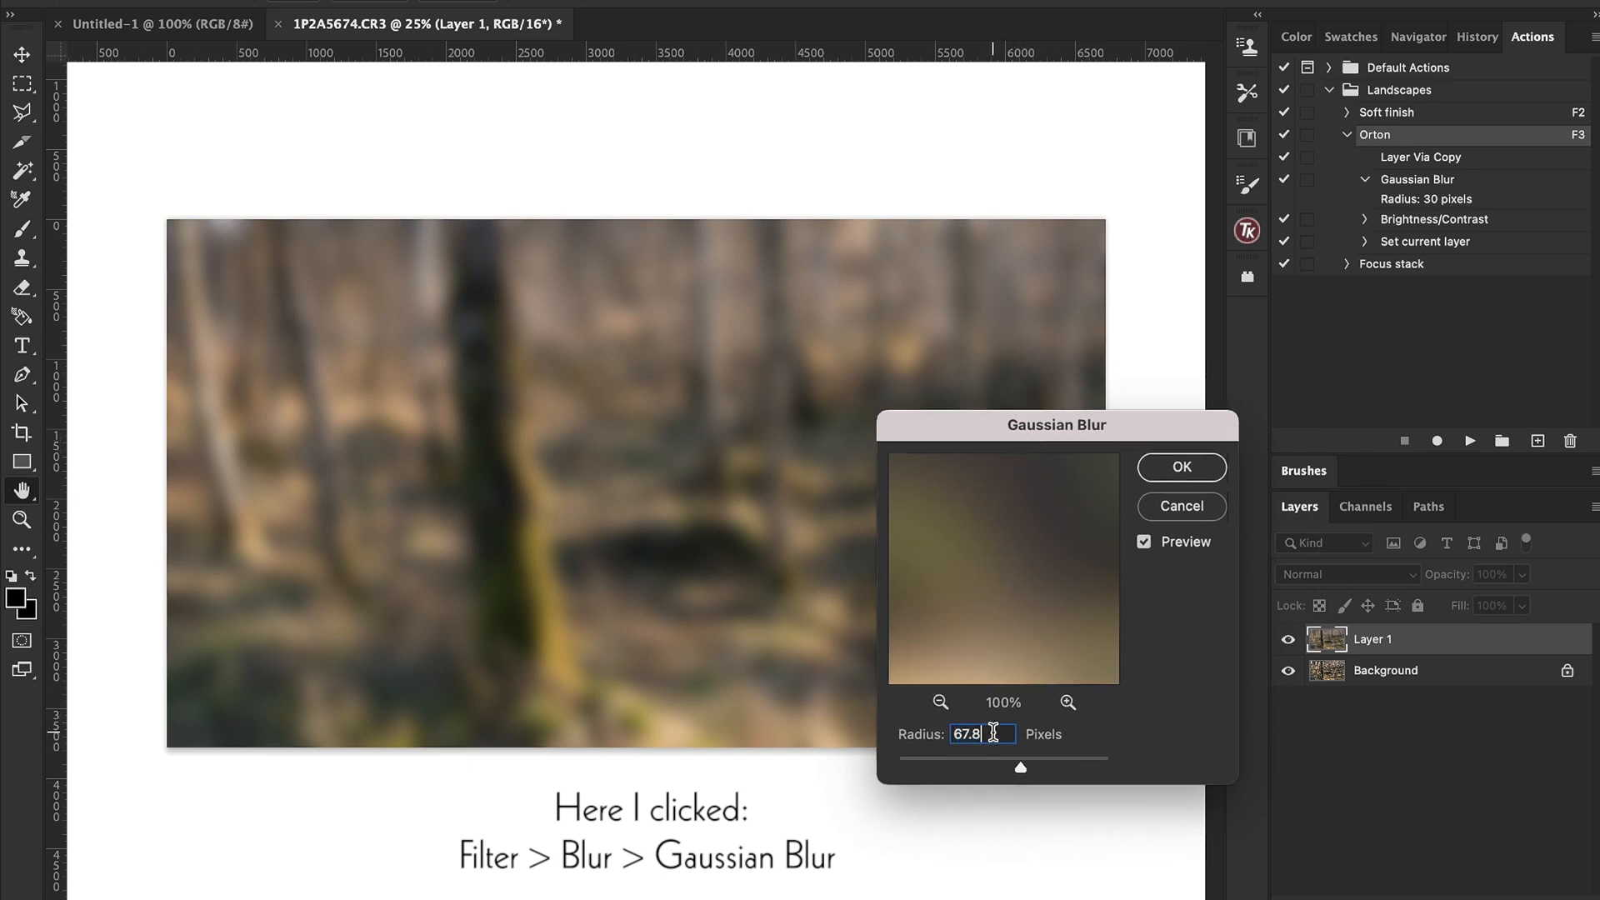
drag(1003, 734, 883, 737)
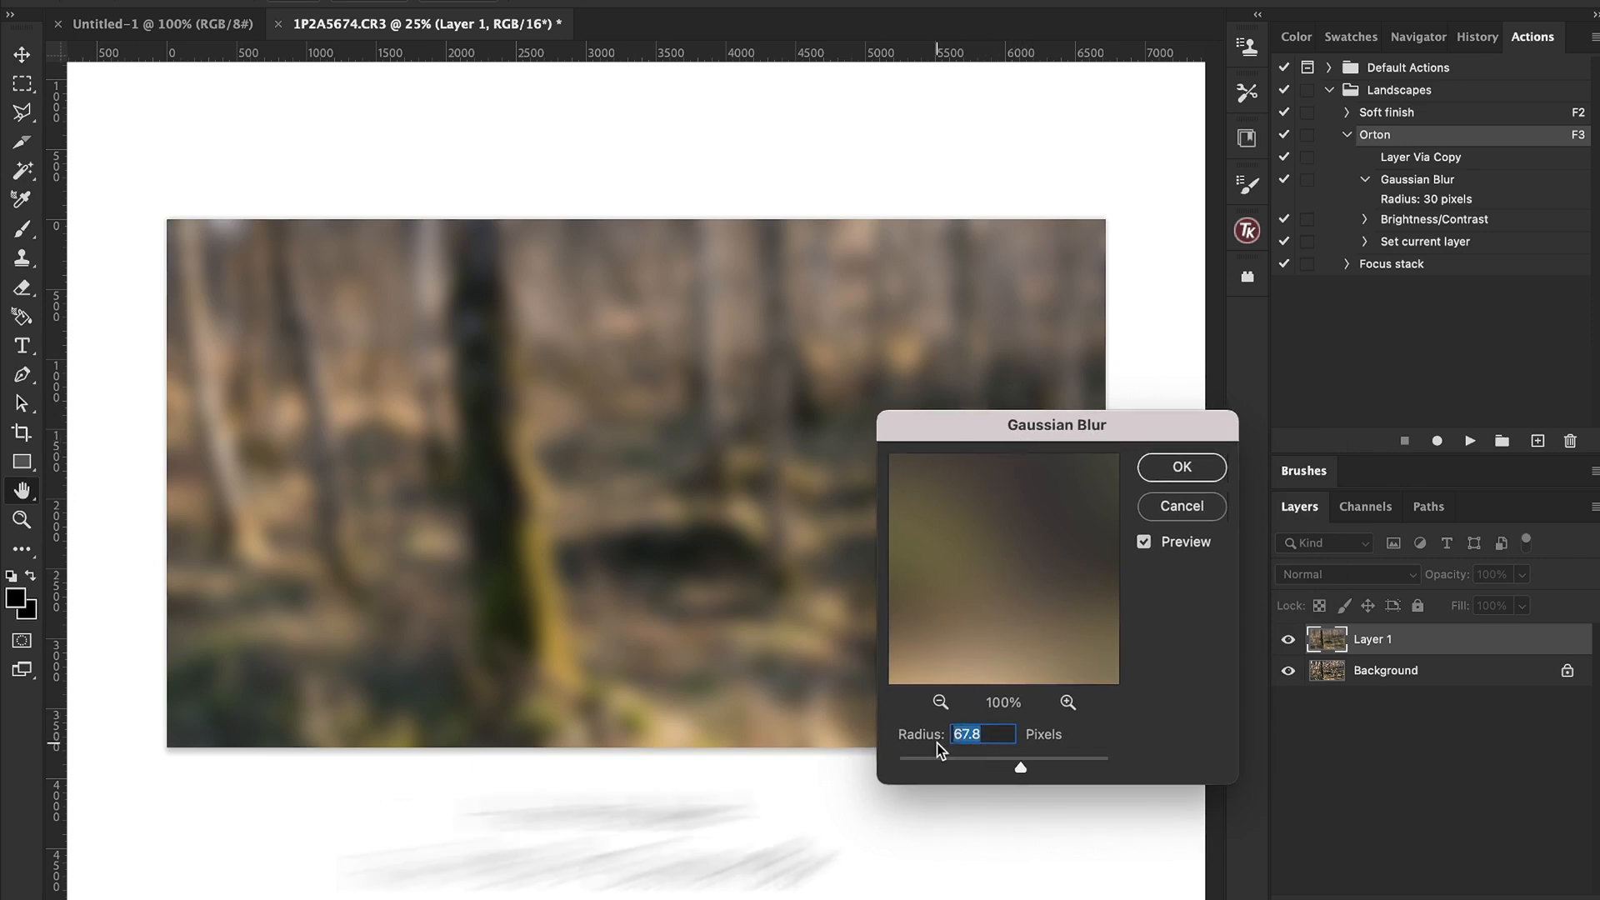
text(30)
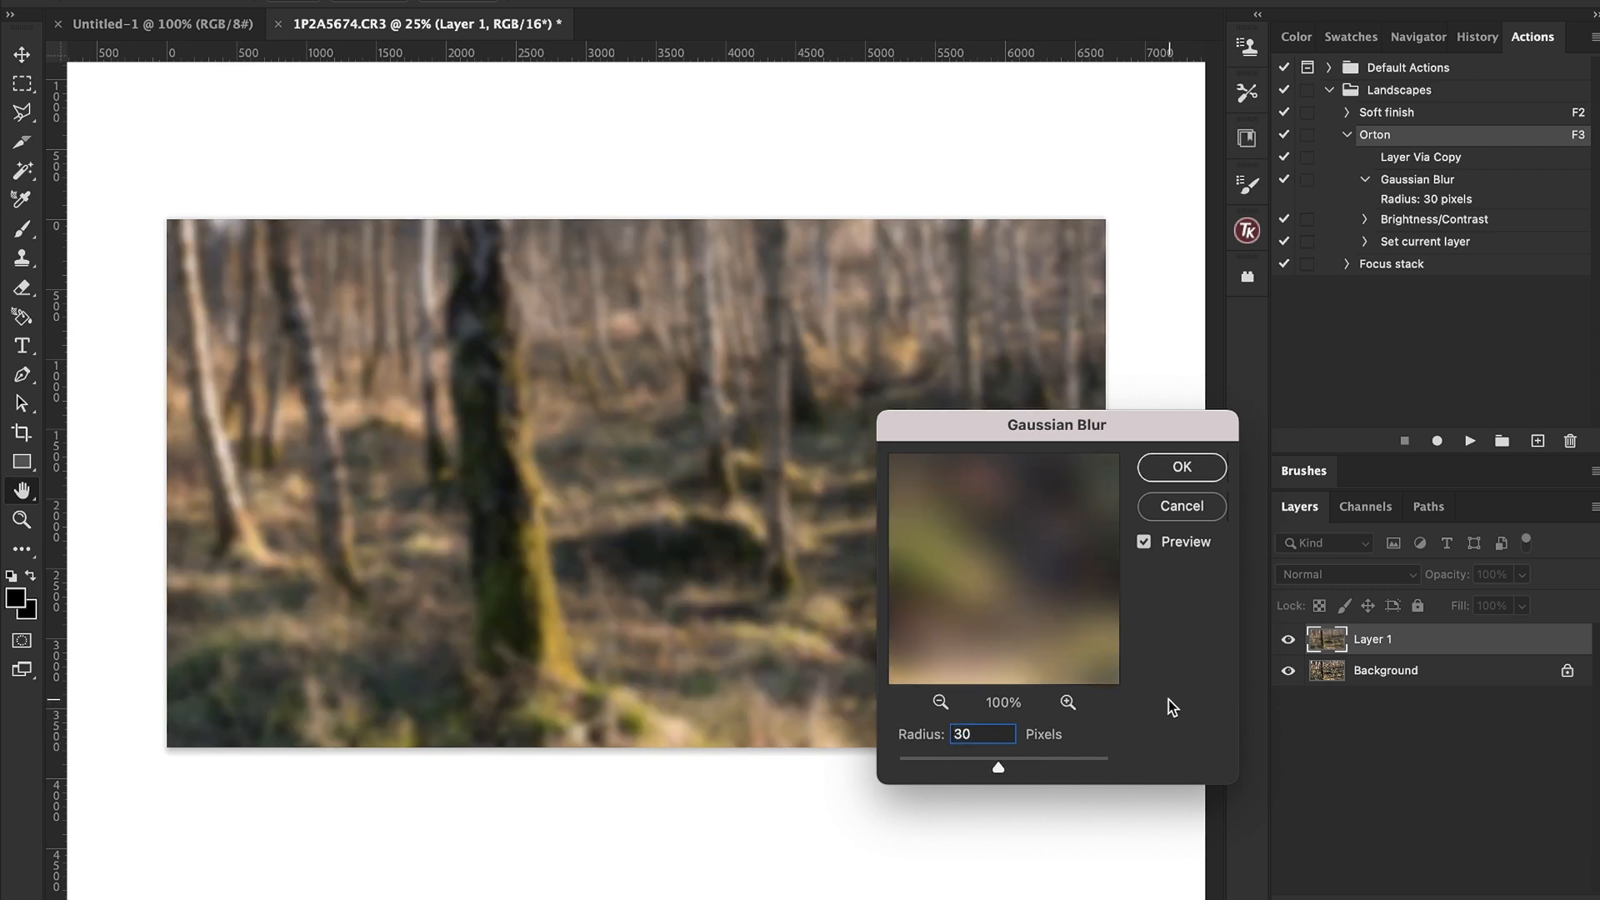
key(Tab)
click(992, 733)
mouse_move(996, 771)
mouse_down()
mouse_move(964, 764)
mouse_move(999, 769)
mouse_up()
text(39)
key(BackSpace)
text(0)
click(1186, 472)
click(1201, 475)
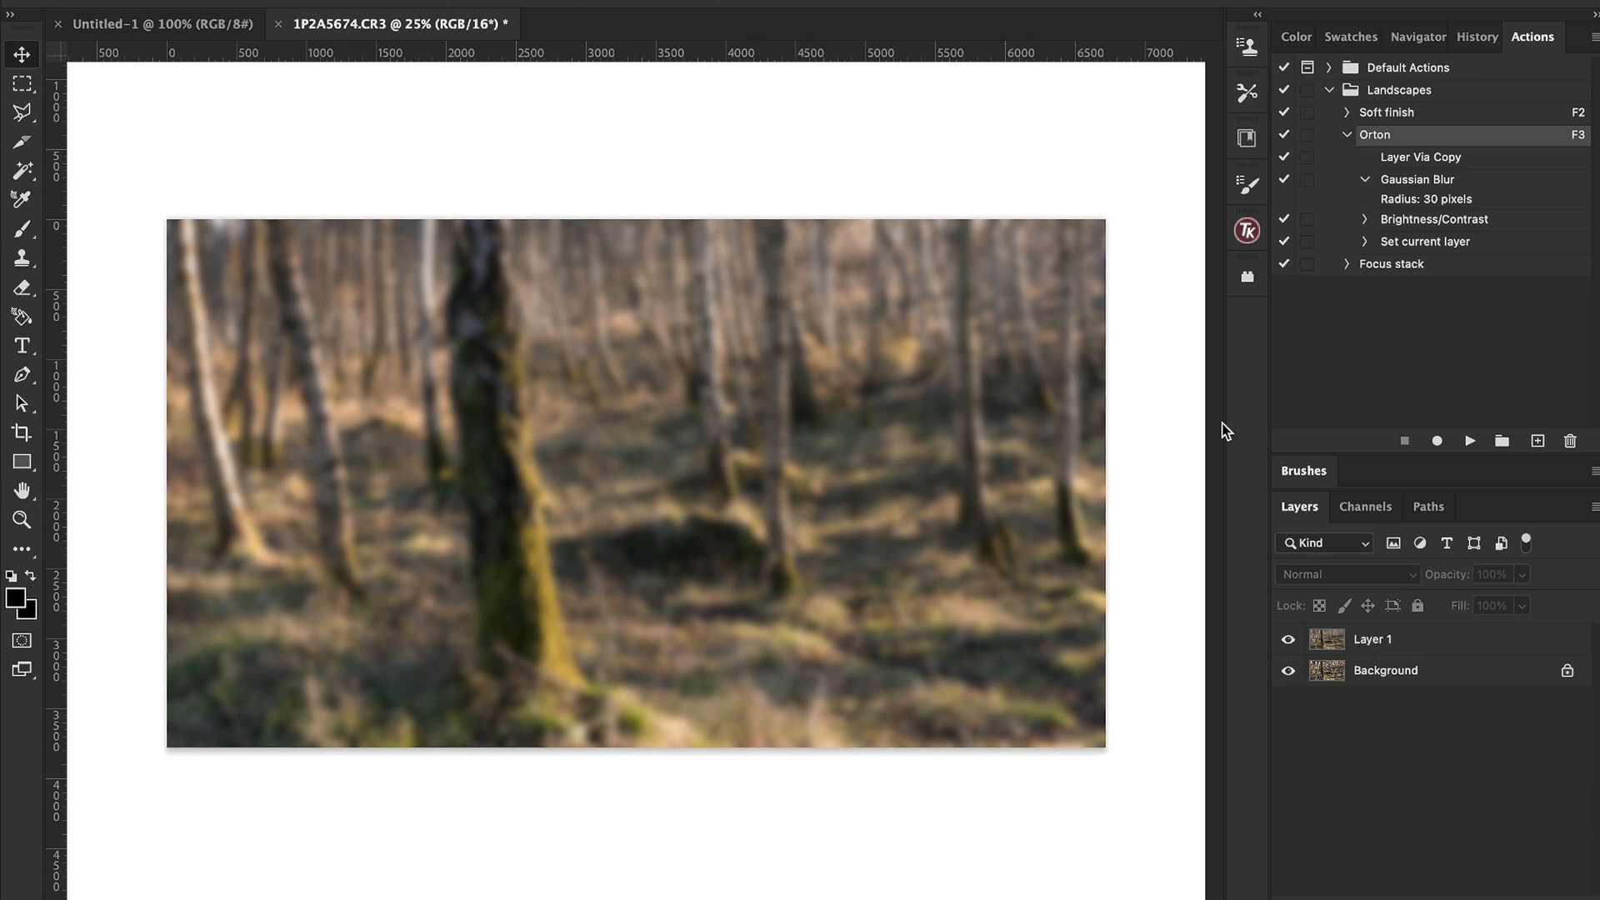
Step: Check the Orton action's Brightness/Contrast settings and apply Brightness 55 and Contrast 75 to the blurred layer, without Use Legacy
click(1364, 219)
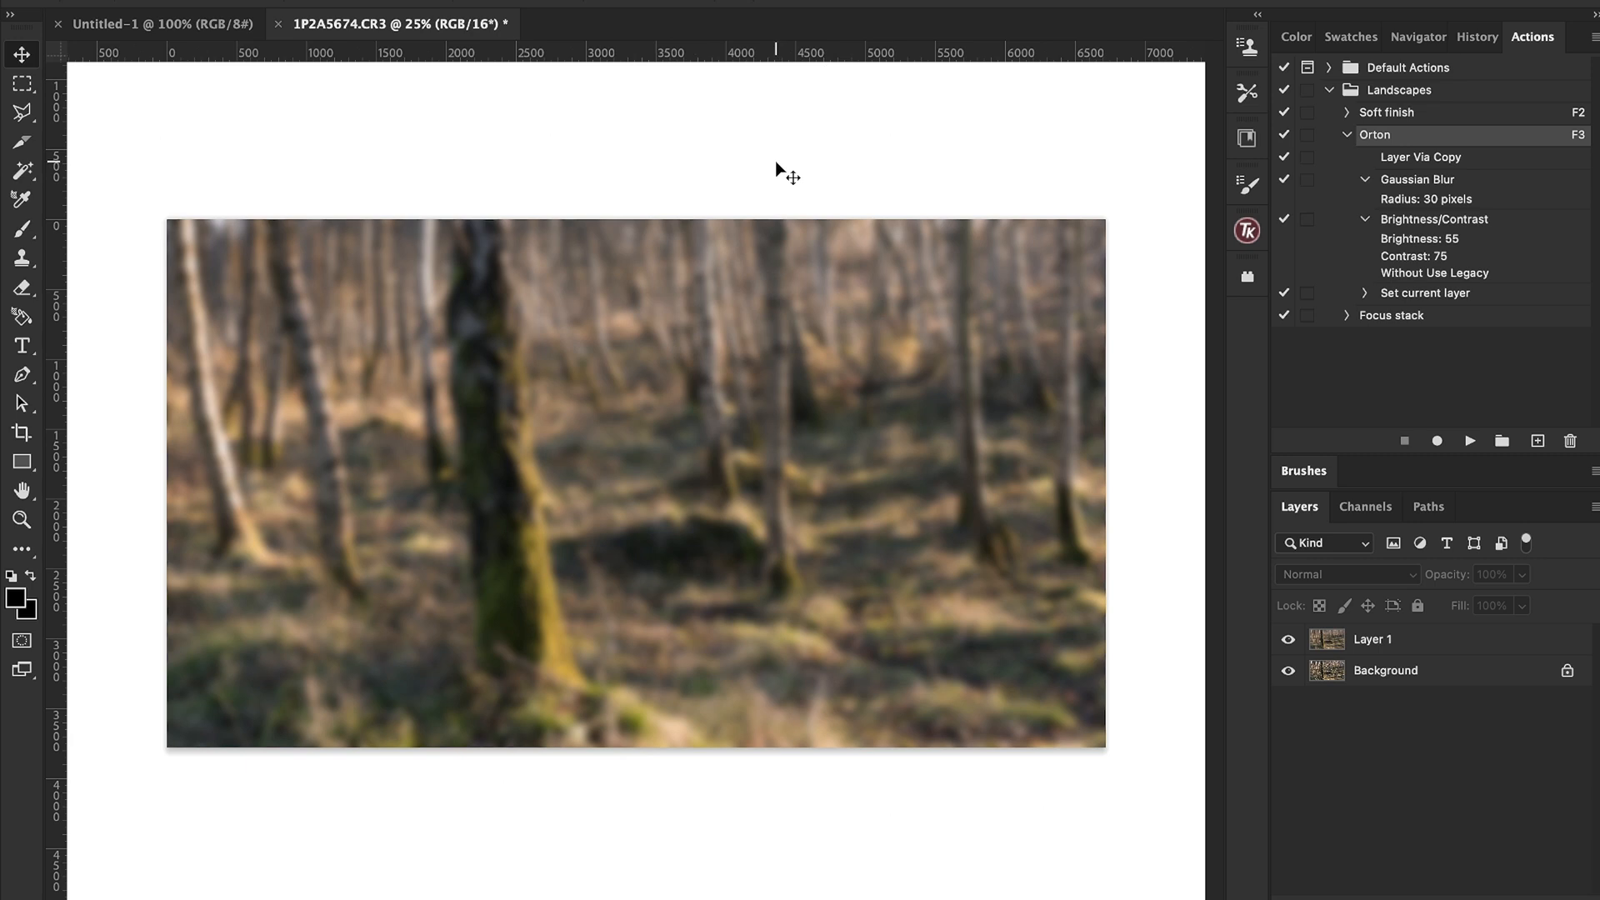
click(1365, 646)
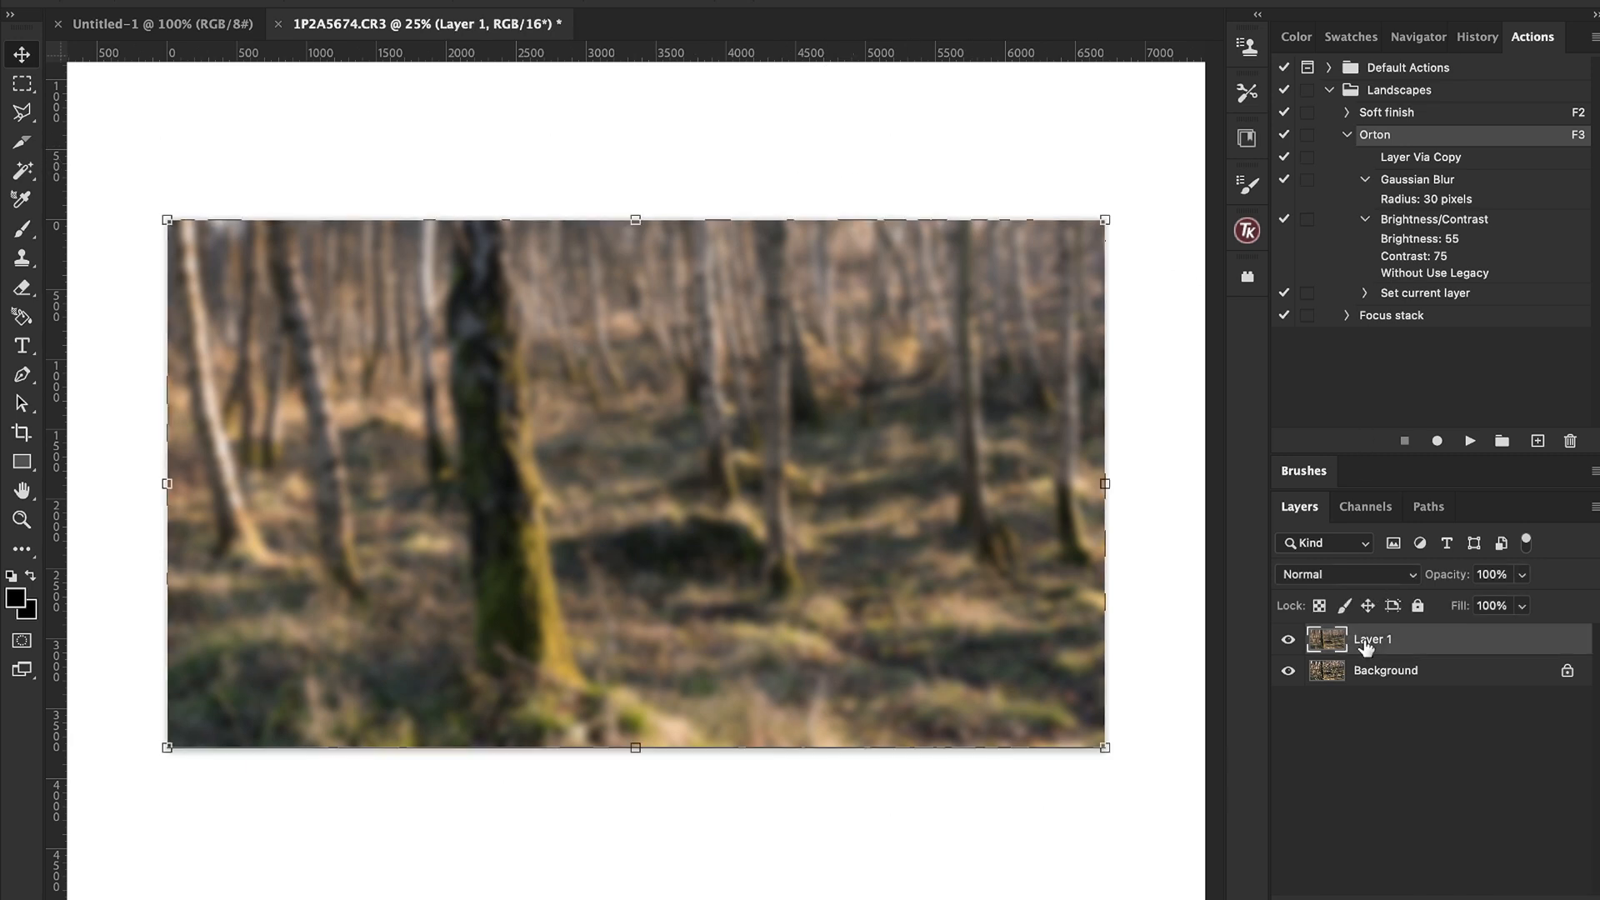
click(269, 0)
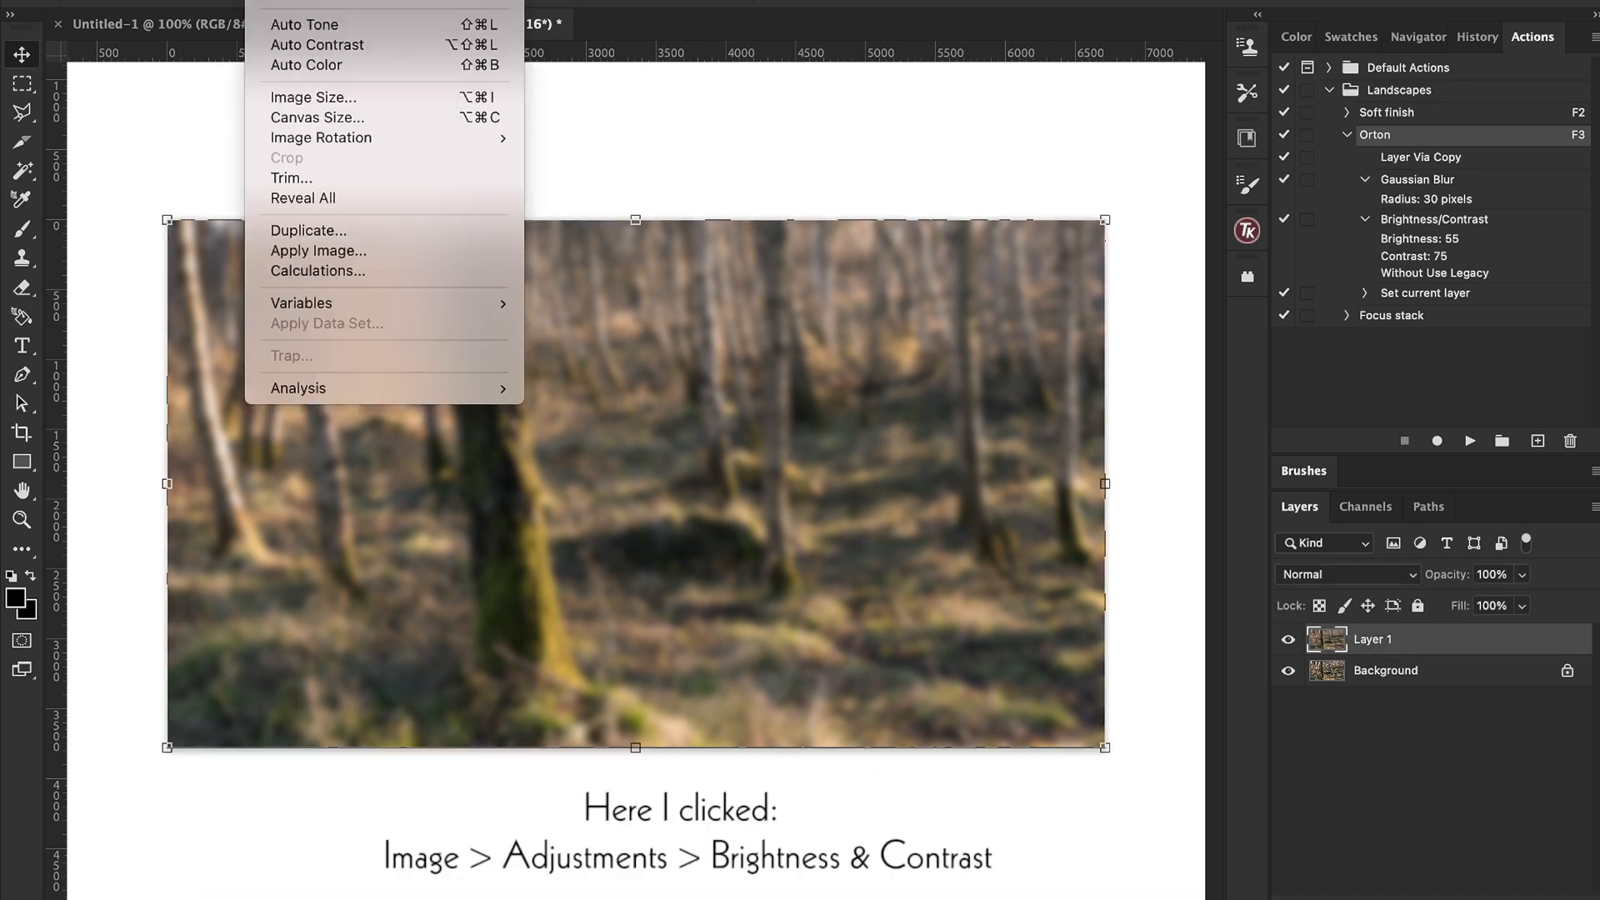
mouse_move(314, 1)
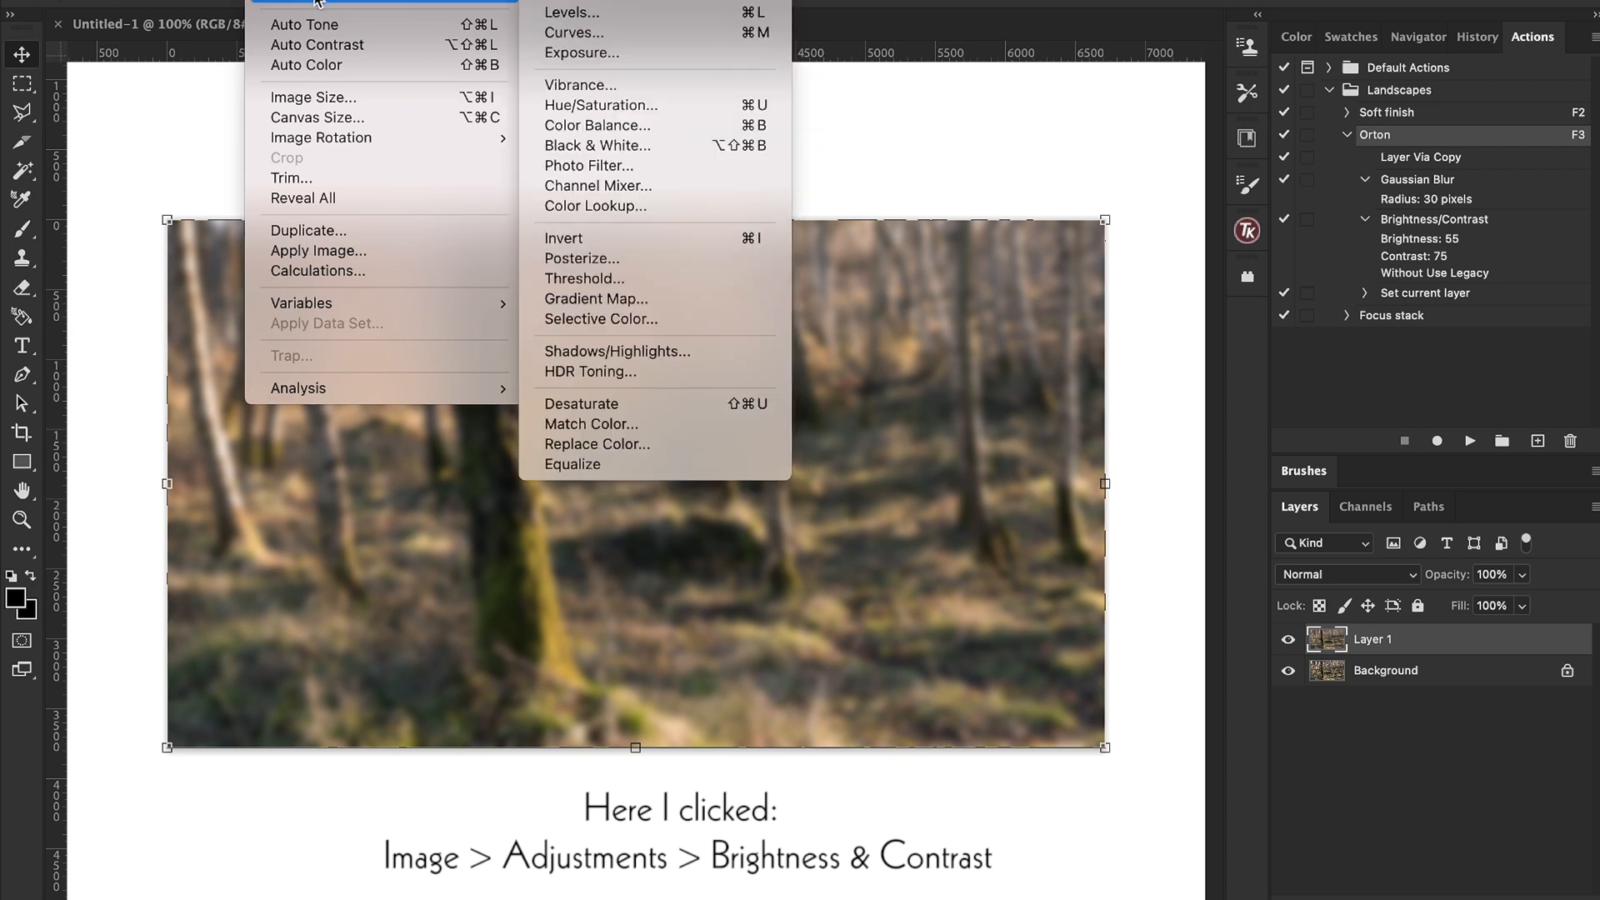
click(611, 2)
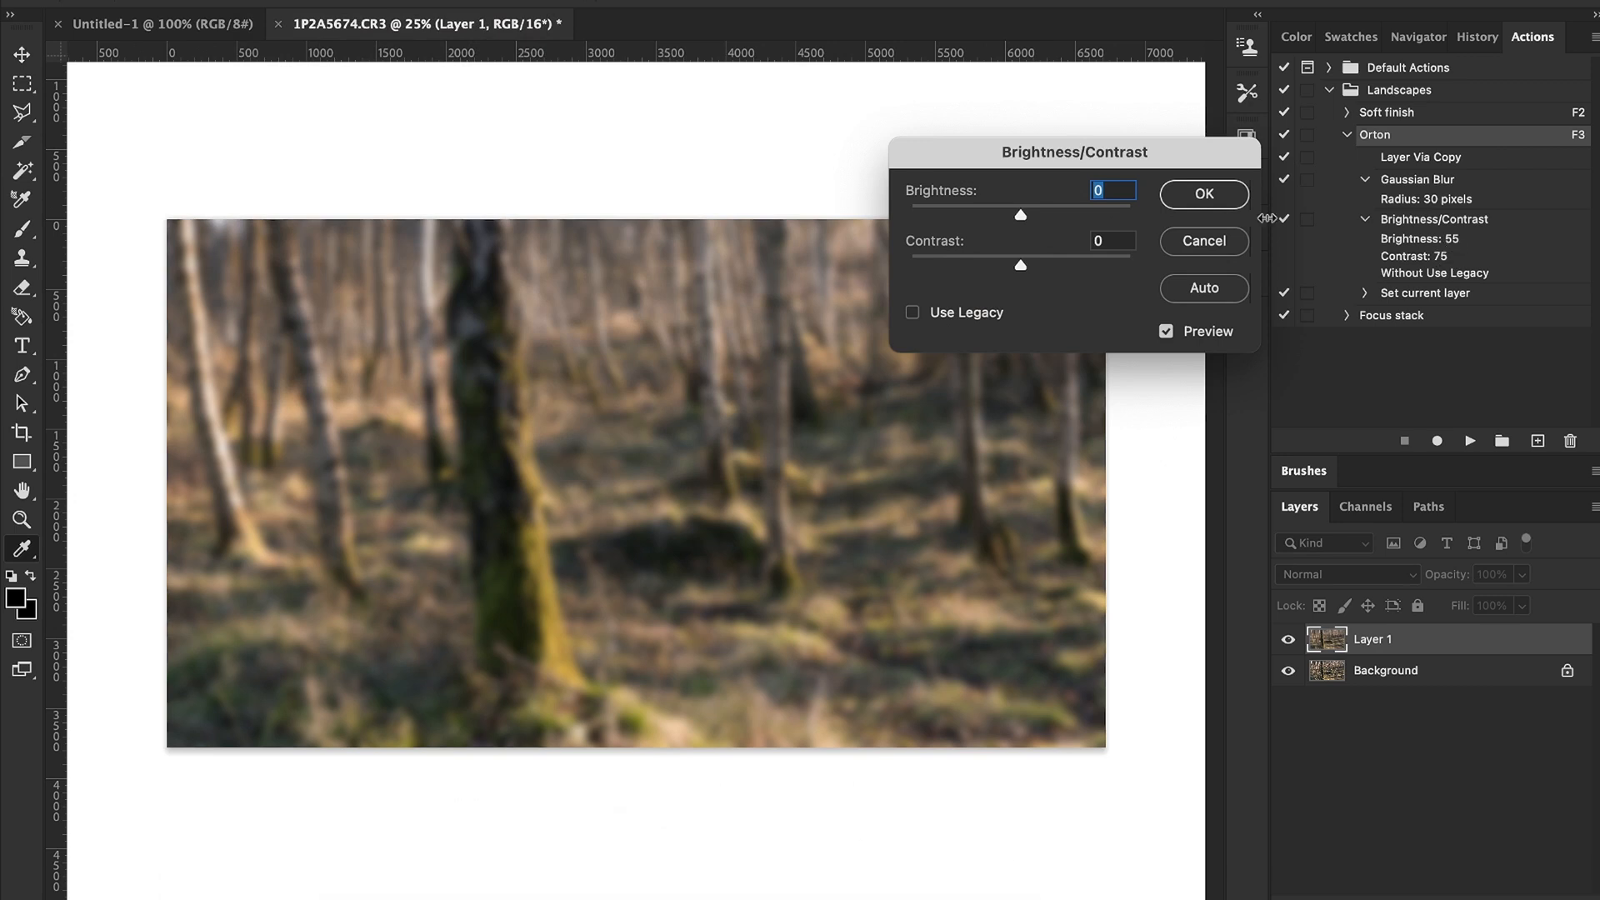
text(55)
click(1112, 240)
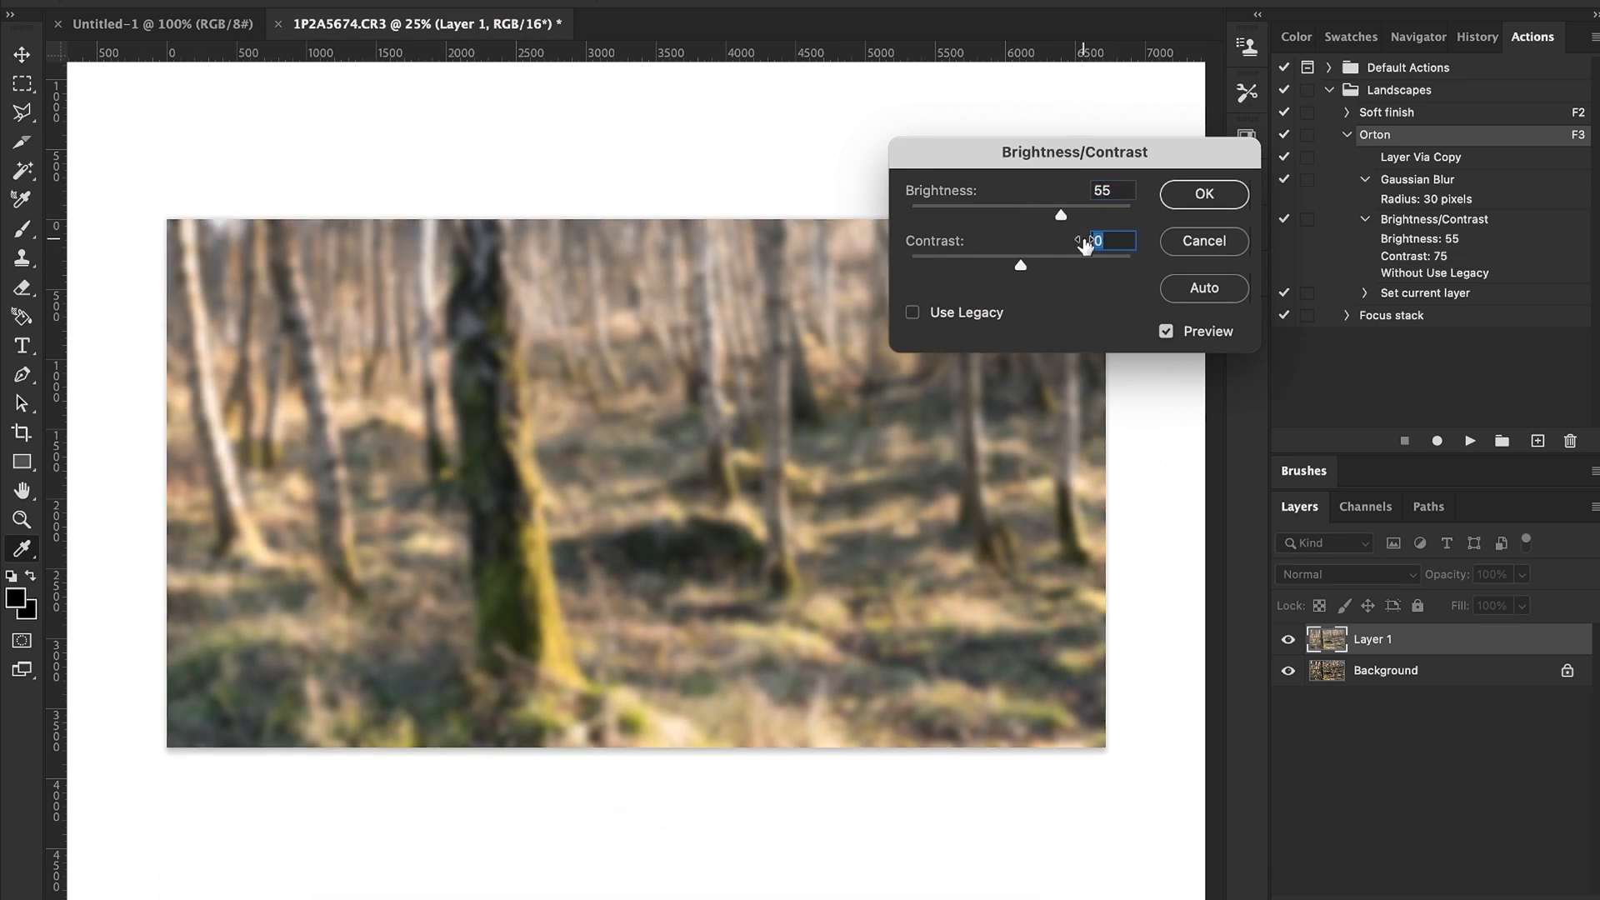
text(75)
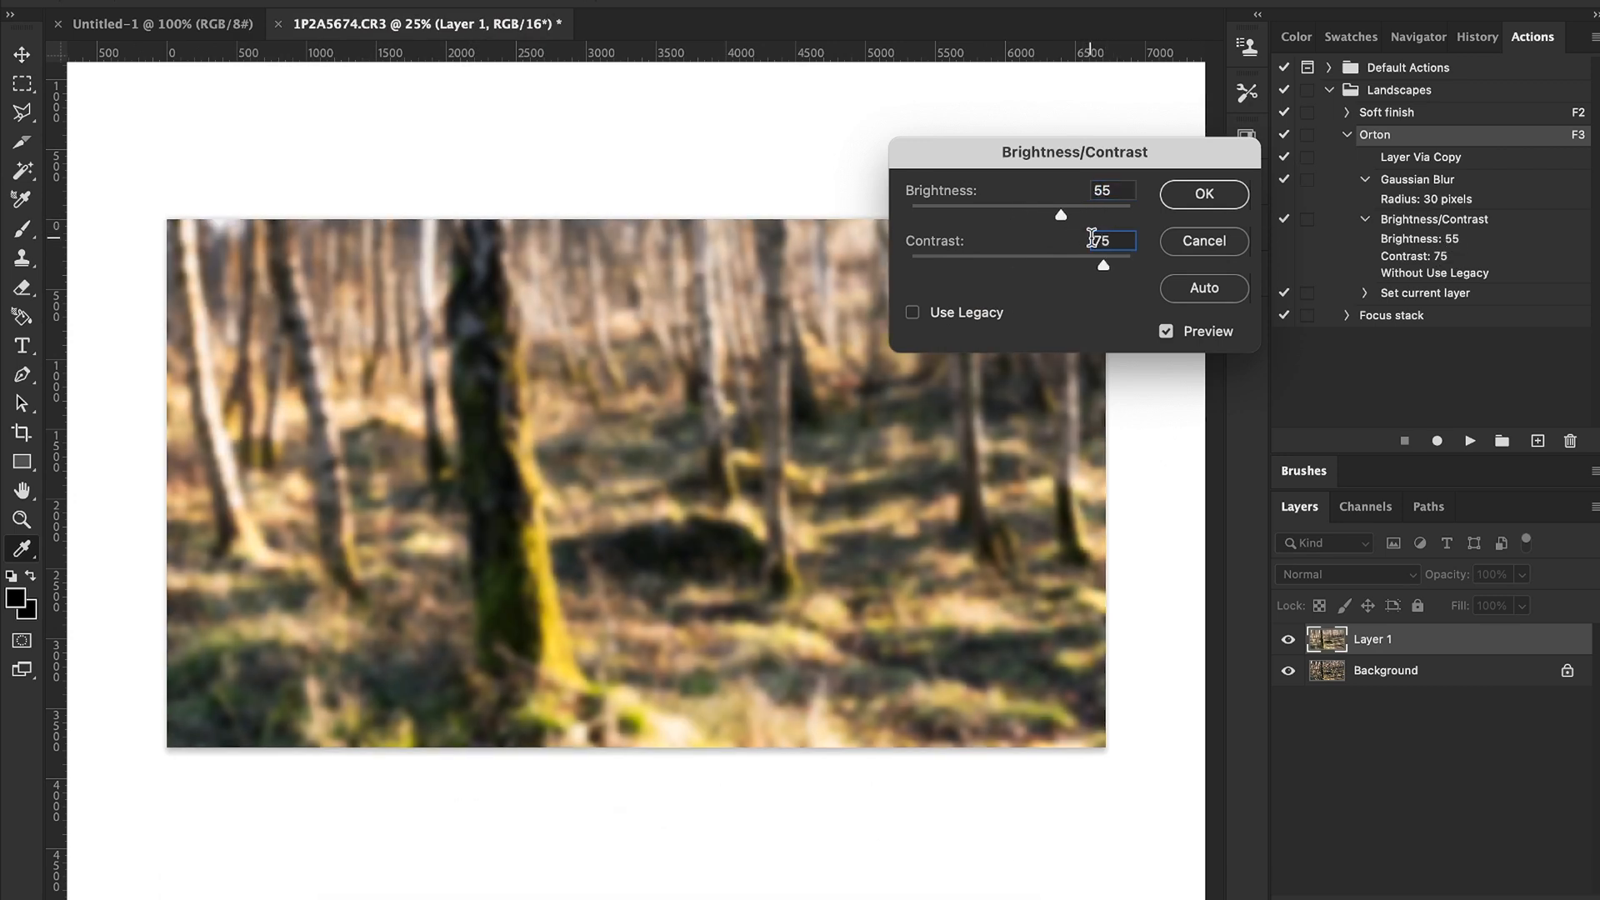
click(1096, 319)
click(1202, 205)
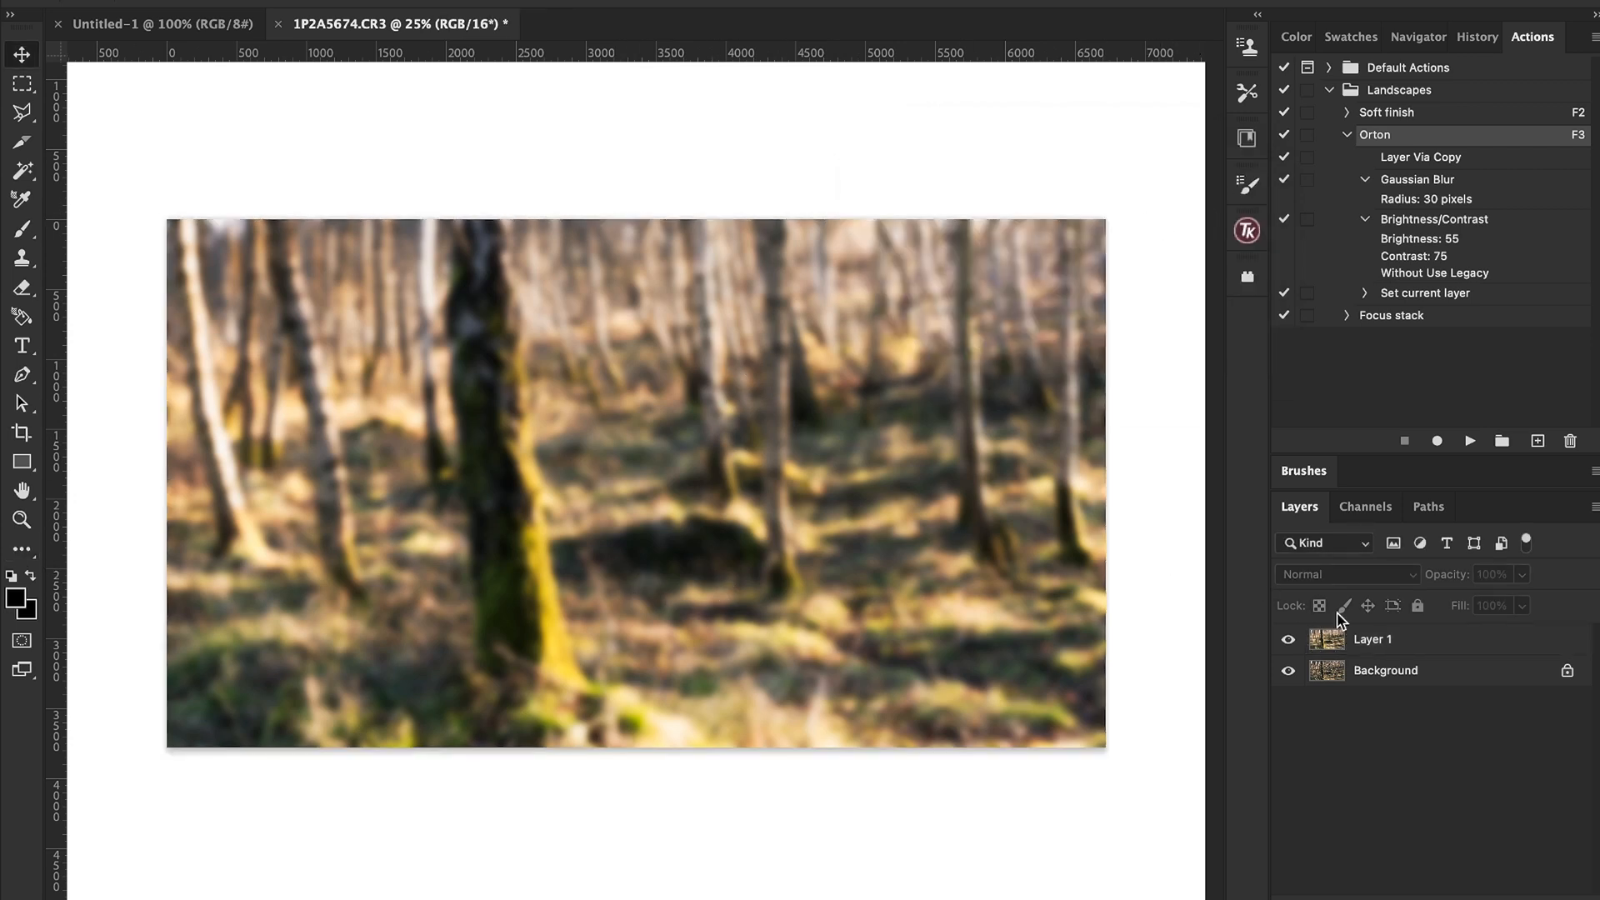
Step: Reduce the opacity of the blurred Layer 1 to 16%
click(1373, 641)
click(1522, 574)
drag(1510, 606, 1437, 609)
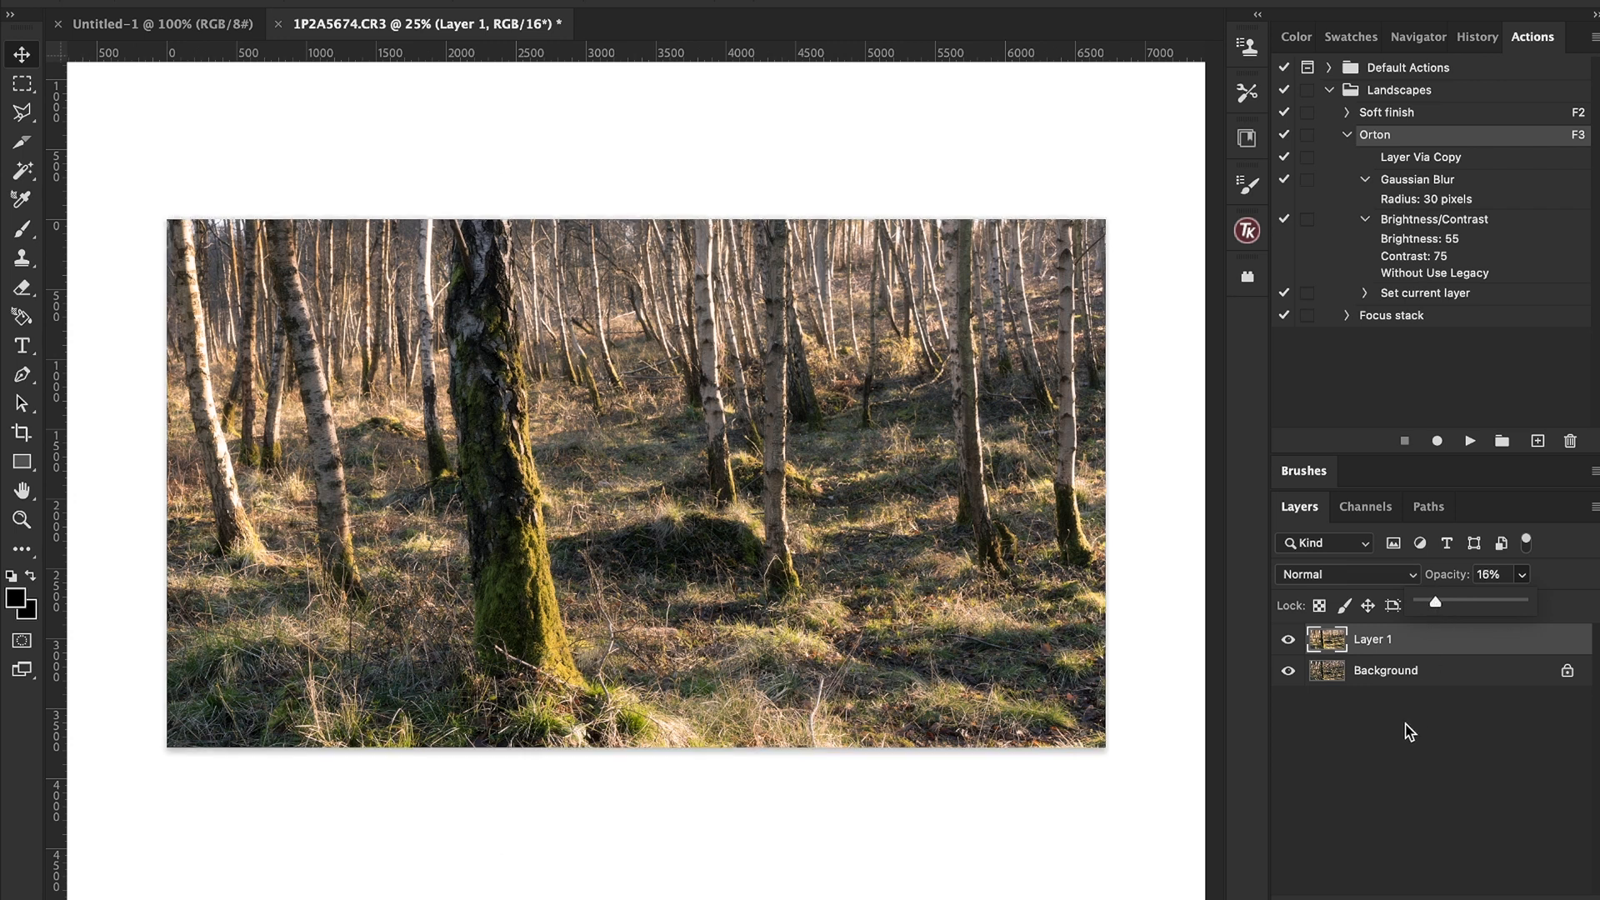
click(1408, 670)
click(1401, 646)
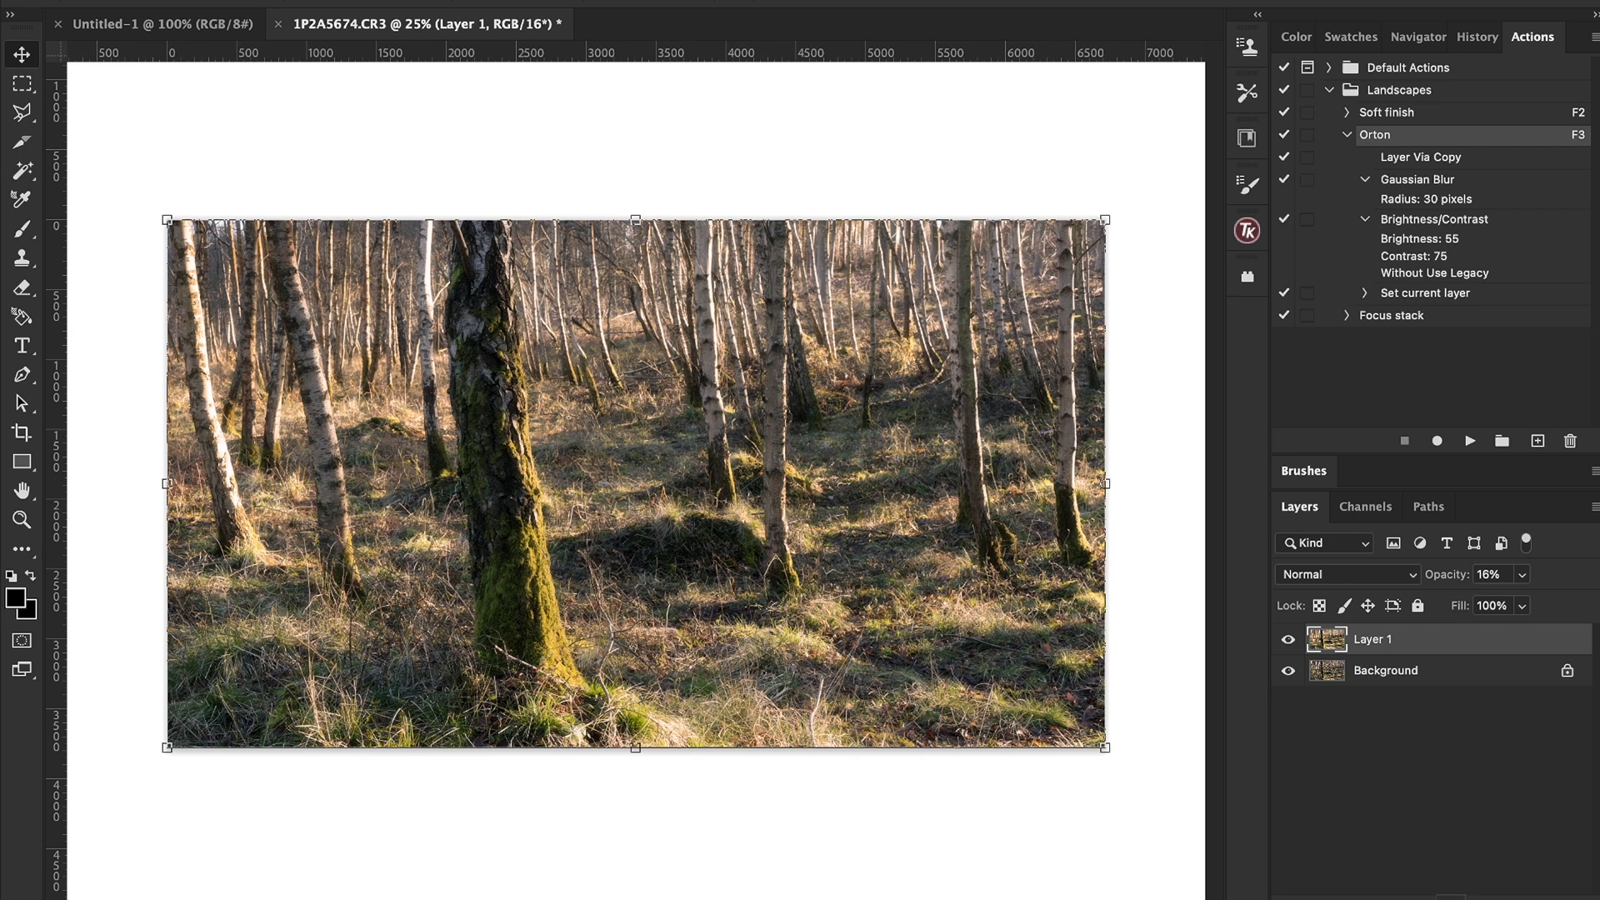
Step: Add a layer mask to Layer 1 and choose a Soft Round brush with 0% hardness
click(1451, 898)
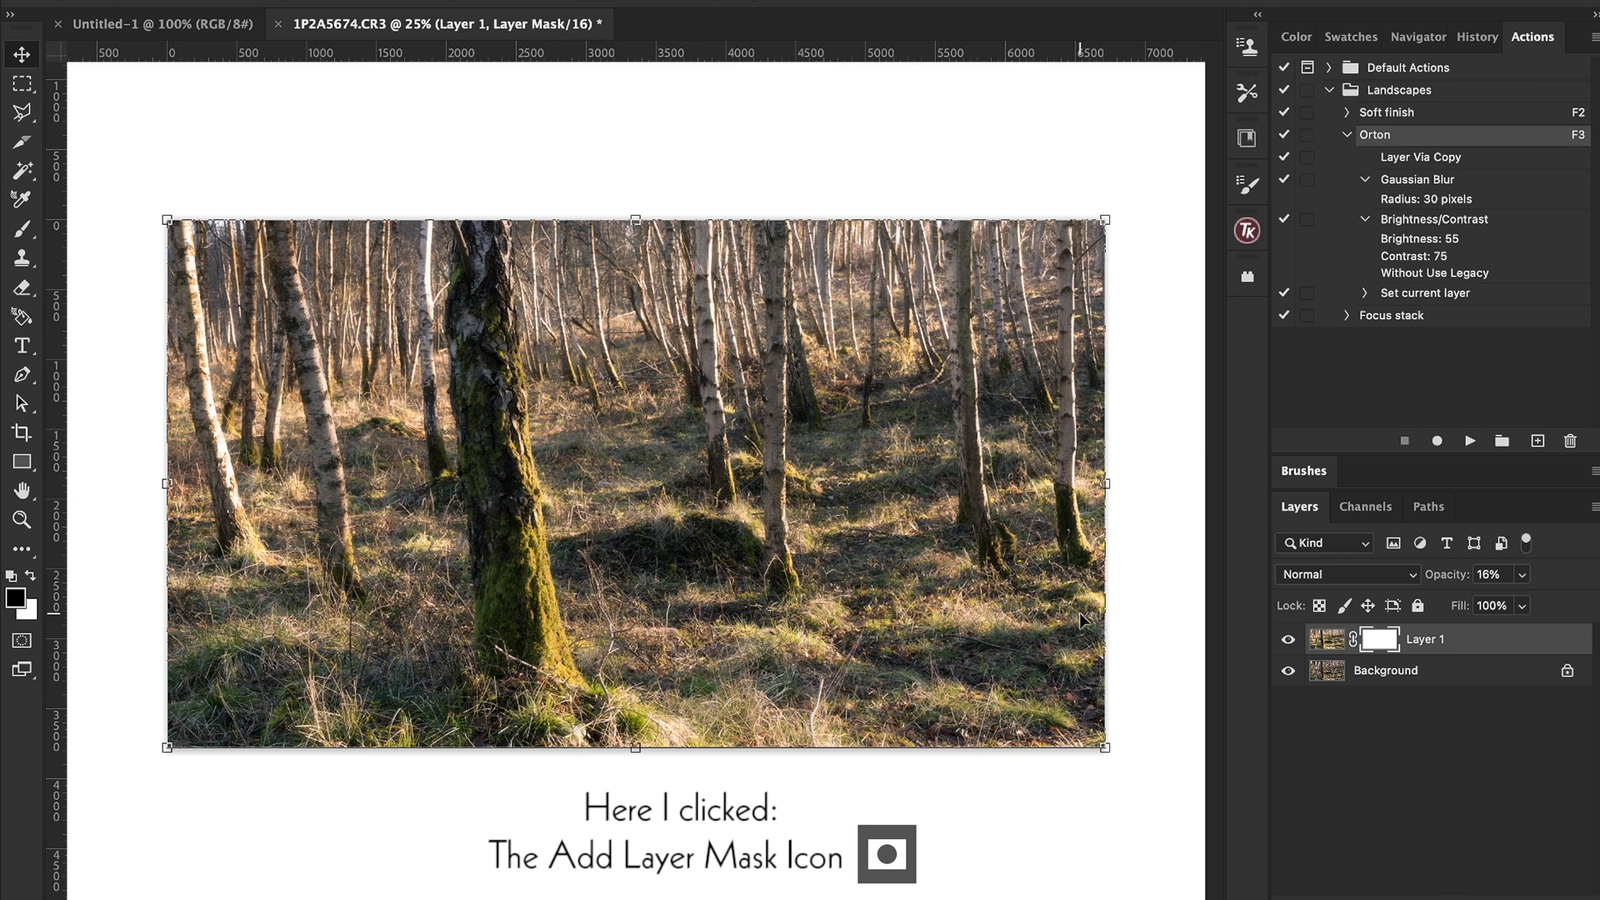
click(23, 228)
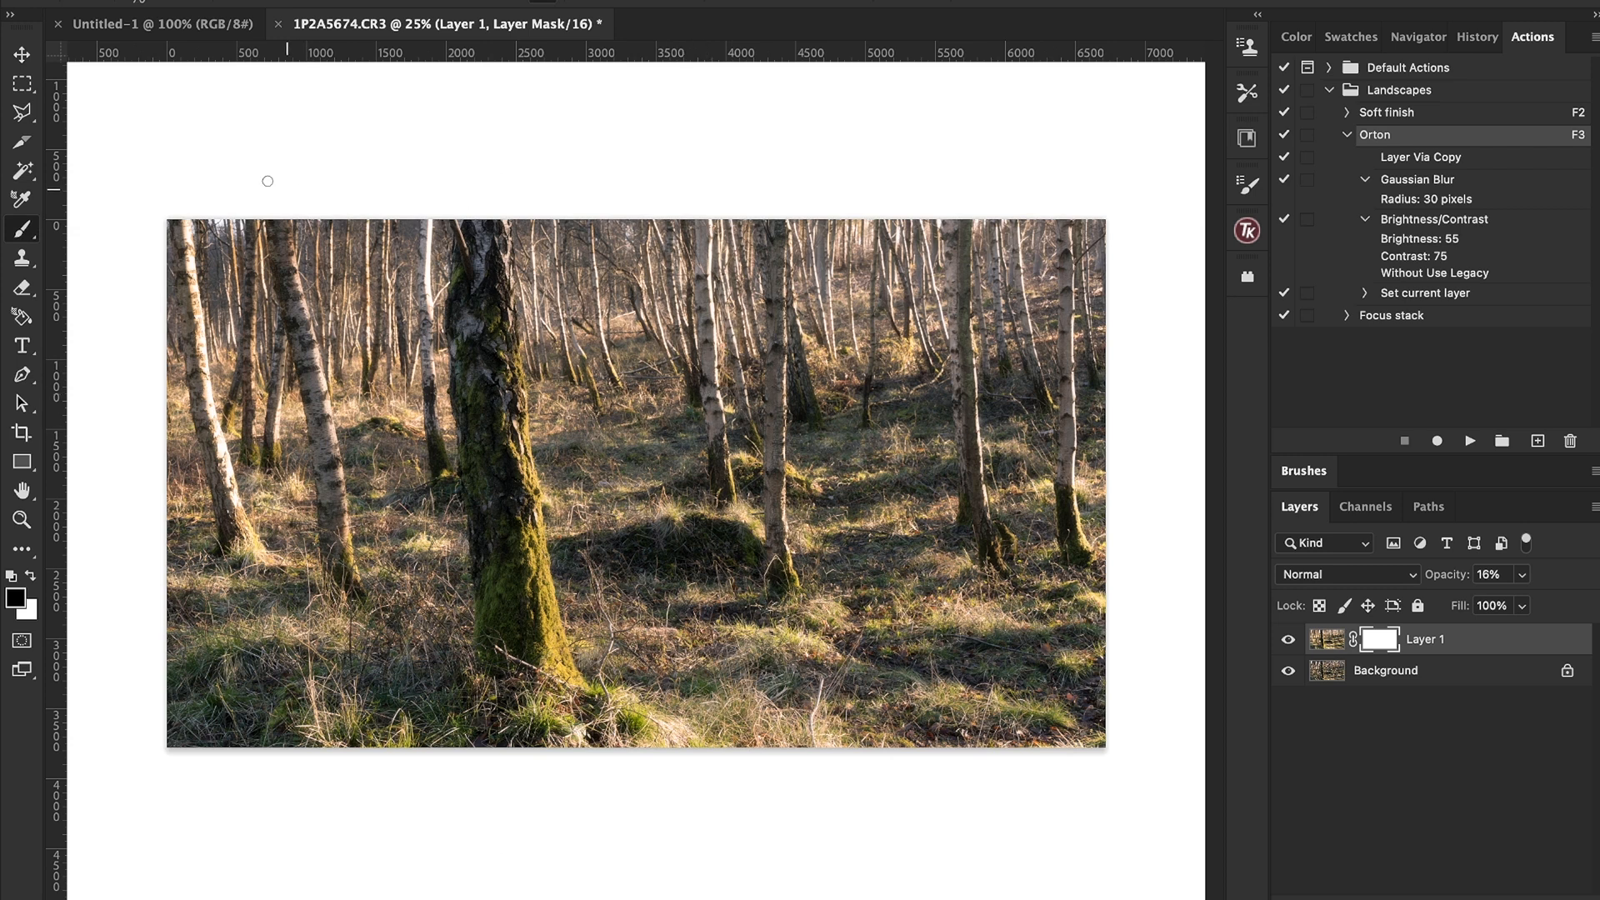
click(164, 1)
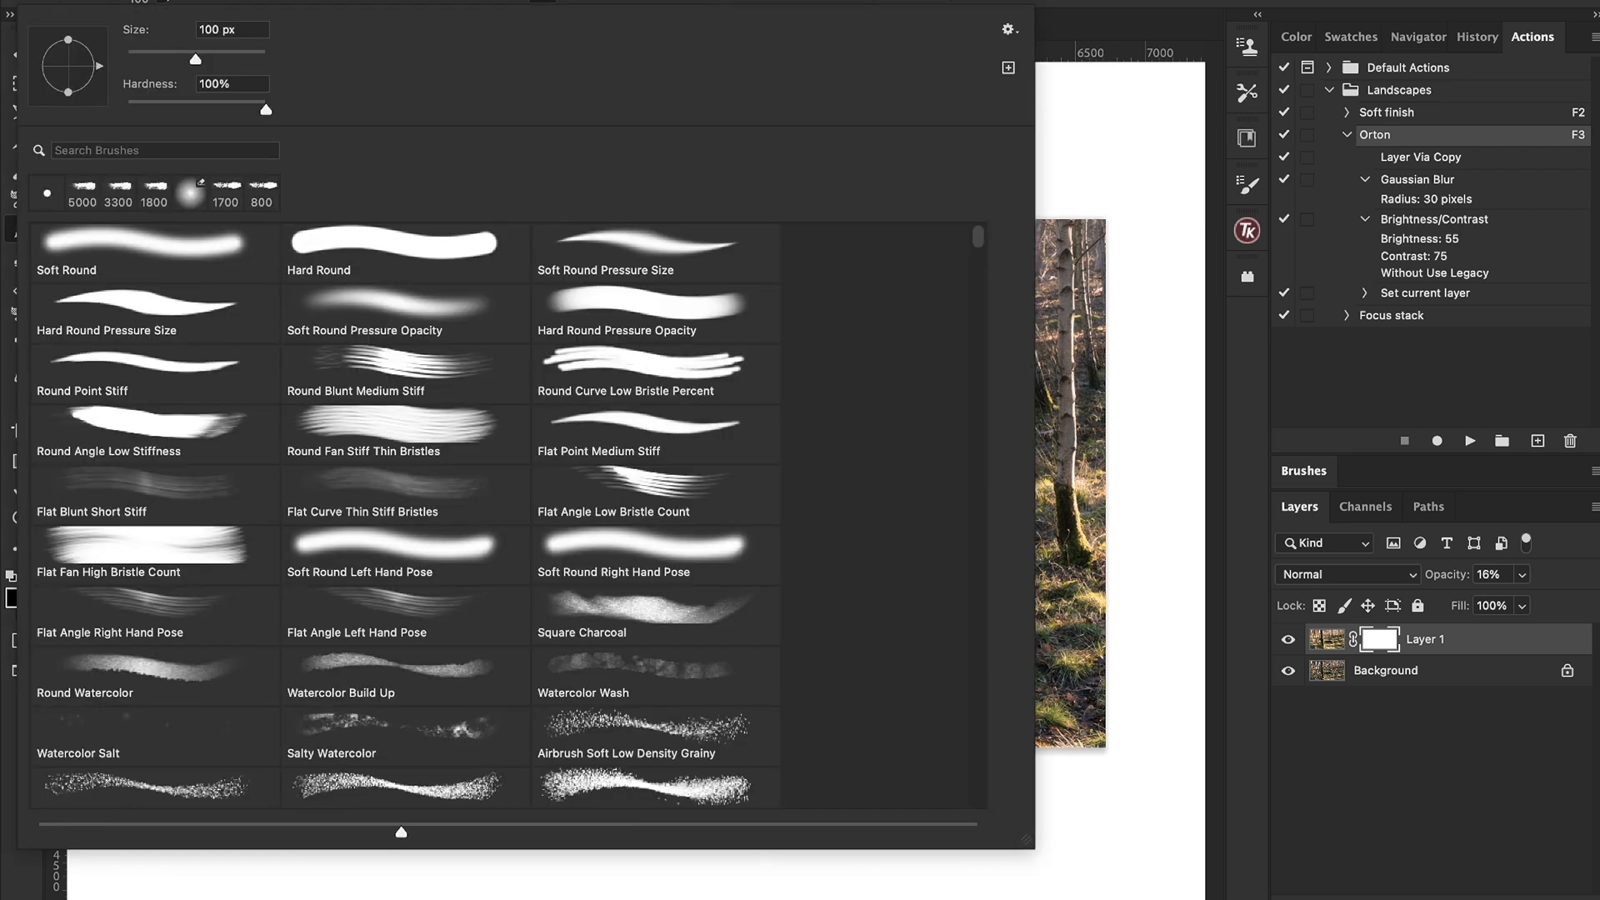
click(138, 236)
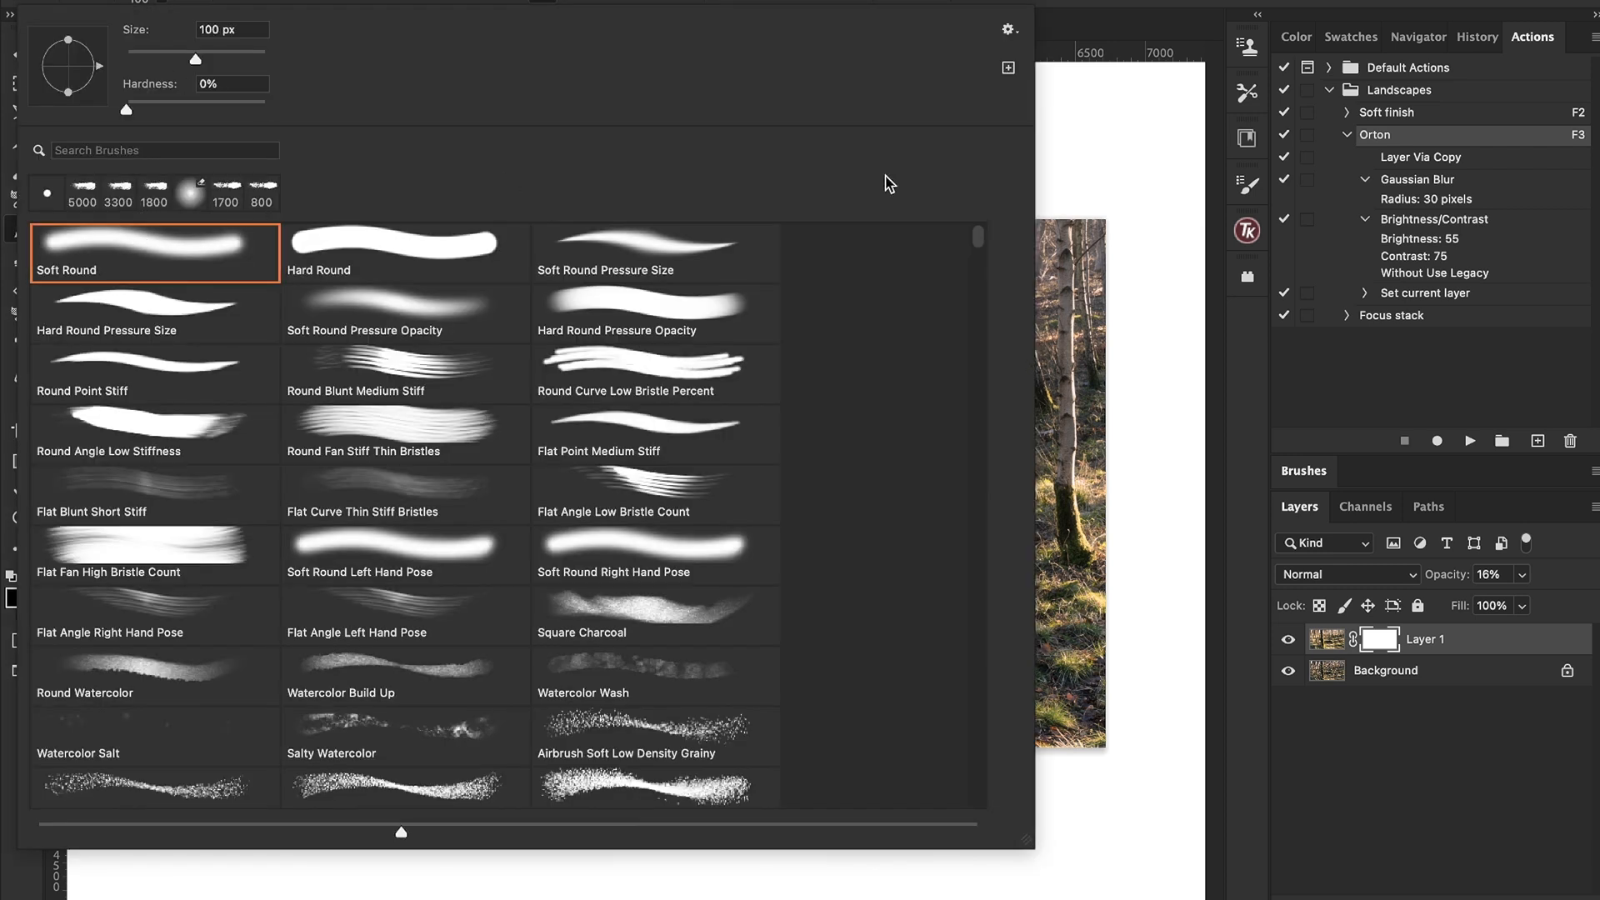
click(1114, 146)
Step: Enlarge the brush to about 2000 px and paint black on the mask over the grass beside the mossy trunk's base
key(])
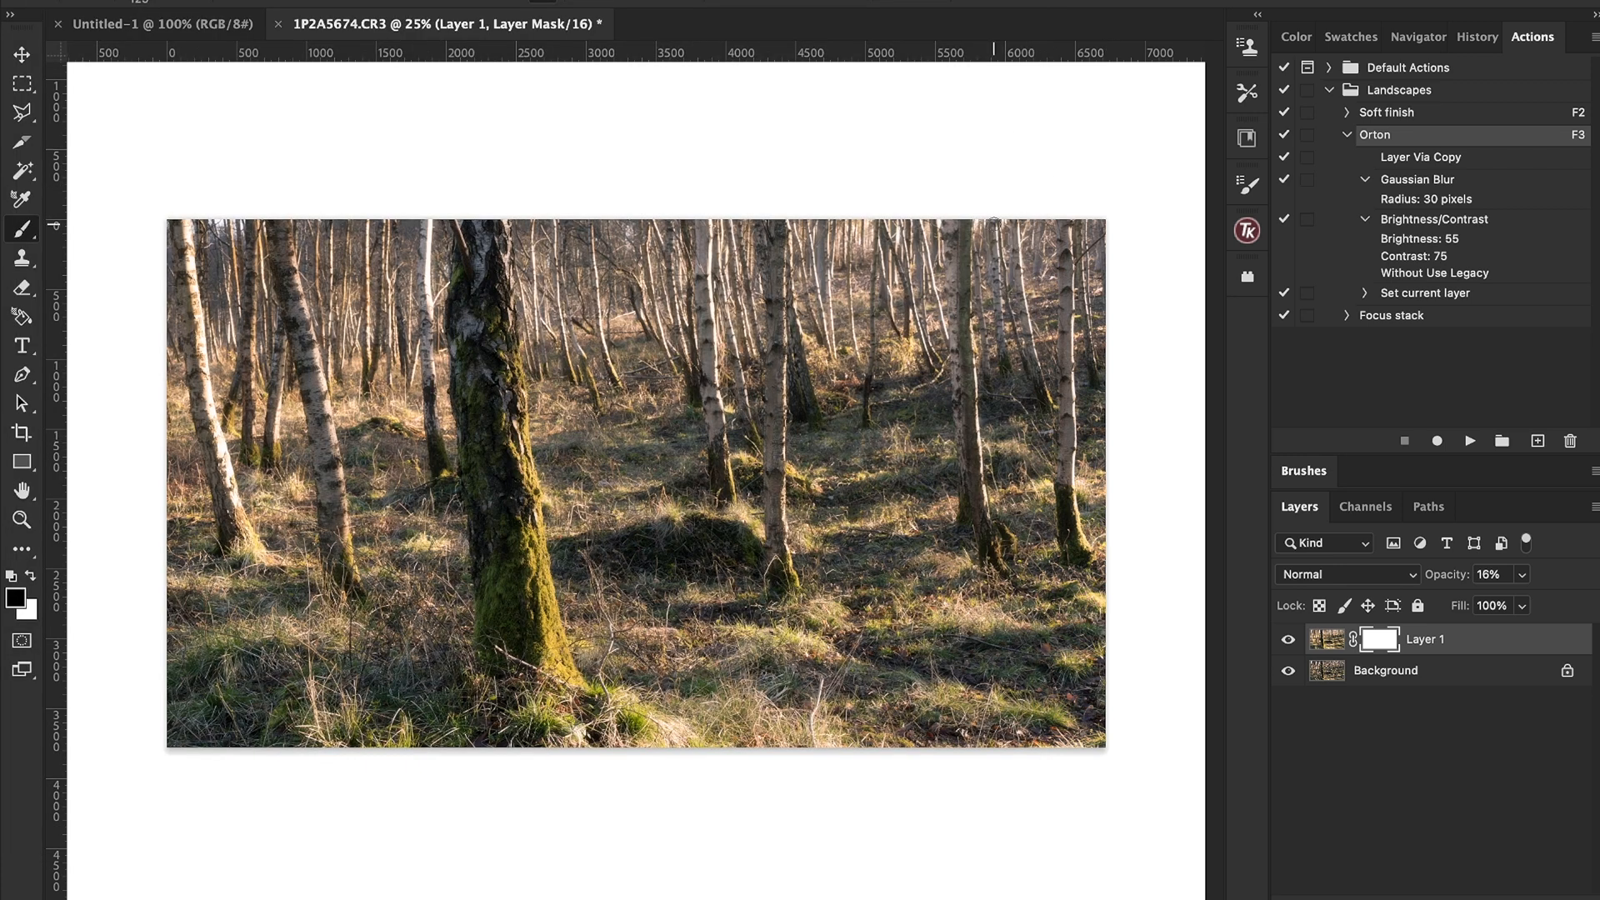
key(bracketright)
key(bracketright)
key(bracketright)
key(bracketright)
key(bracketright)
key(bracketright)
key(bracketright)
key(bracketright)
key(bracketright)
key(bracketright)
key(bracketright)
key(bracketright)
key(bracketright)
key(bracketright)
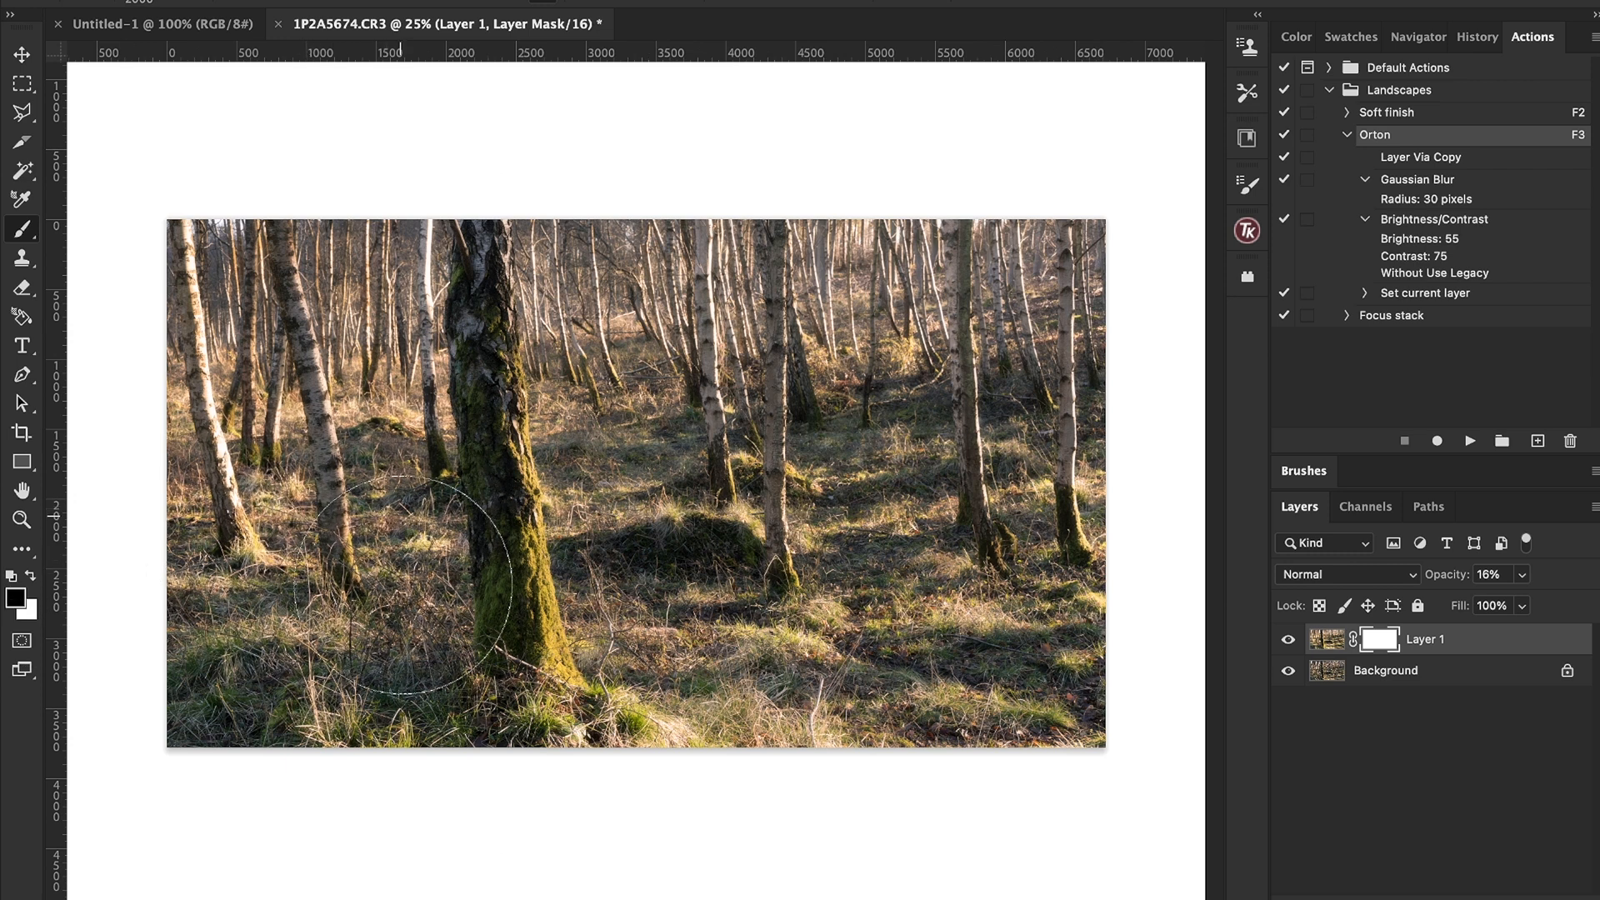
click(356, 650)
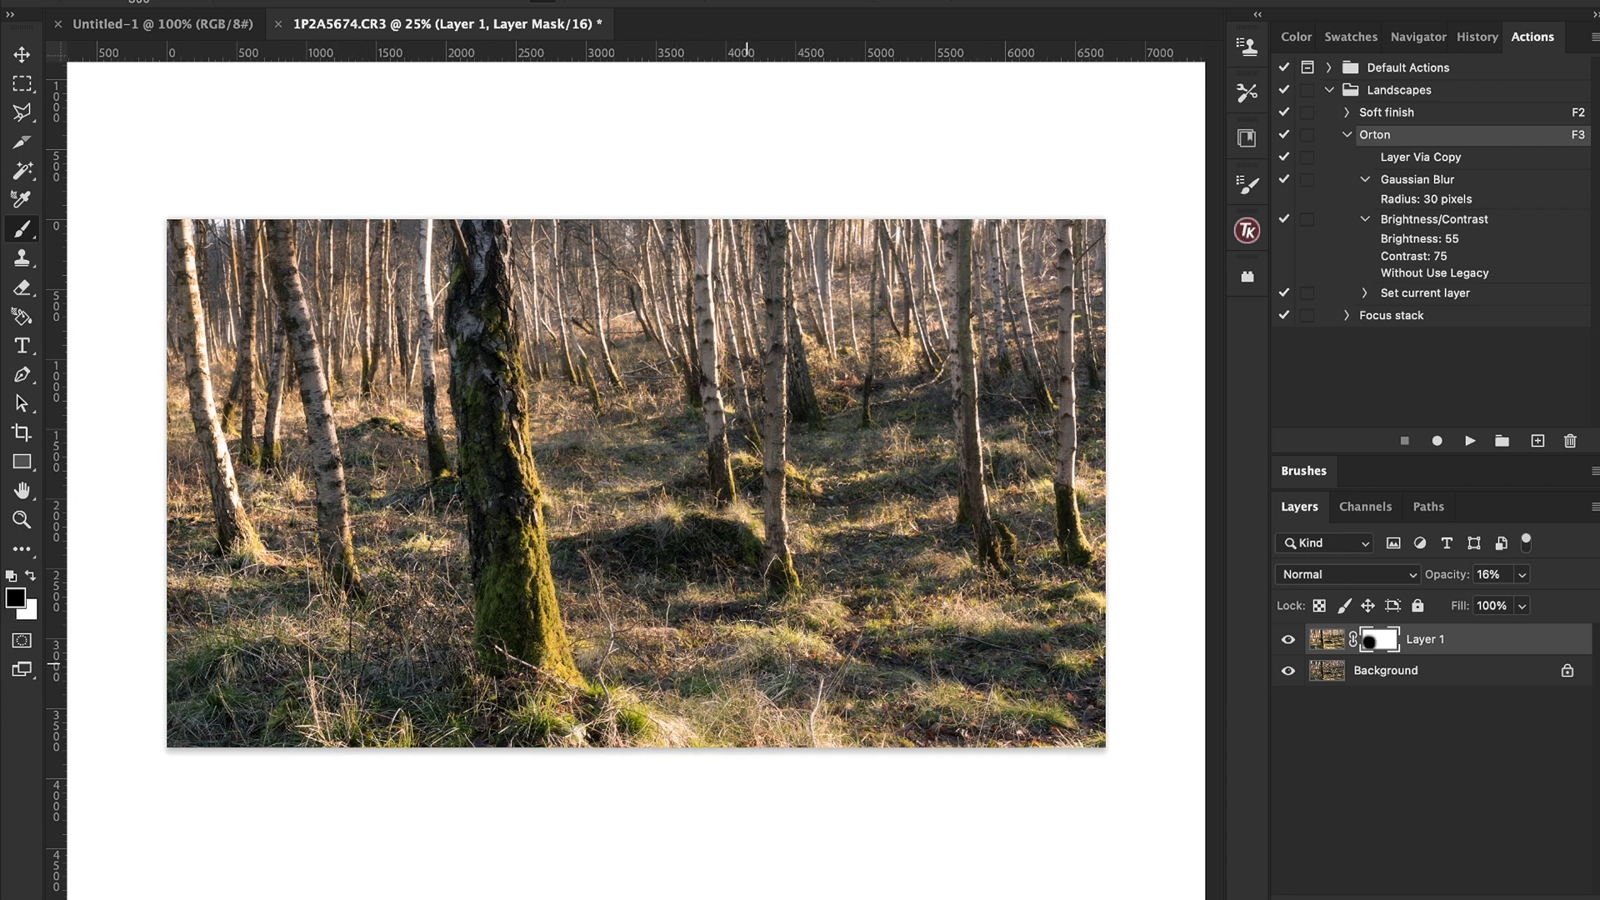
Step: Paint black on the mask with a smaller brush over the foreground grass, the dark mound and the large mossy trunk
click(708, 658)
click(677, 550)
mouse_move(881, 578)
mouse_down()
mouse_move(881, 561)
mouse_move(871, 572)
mouse_up()
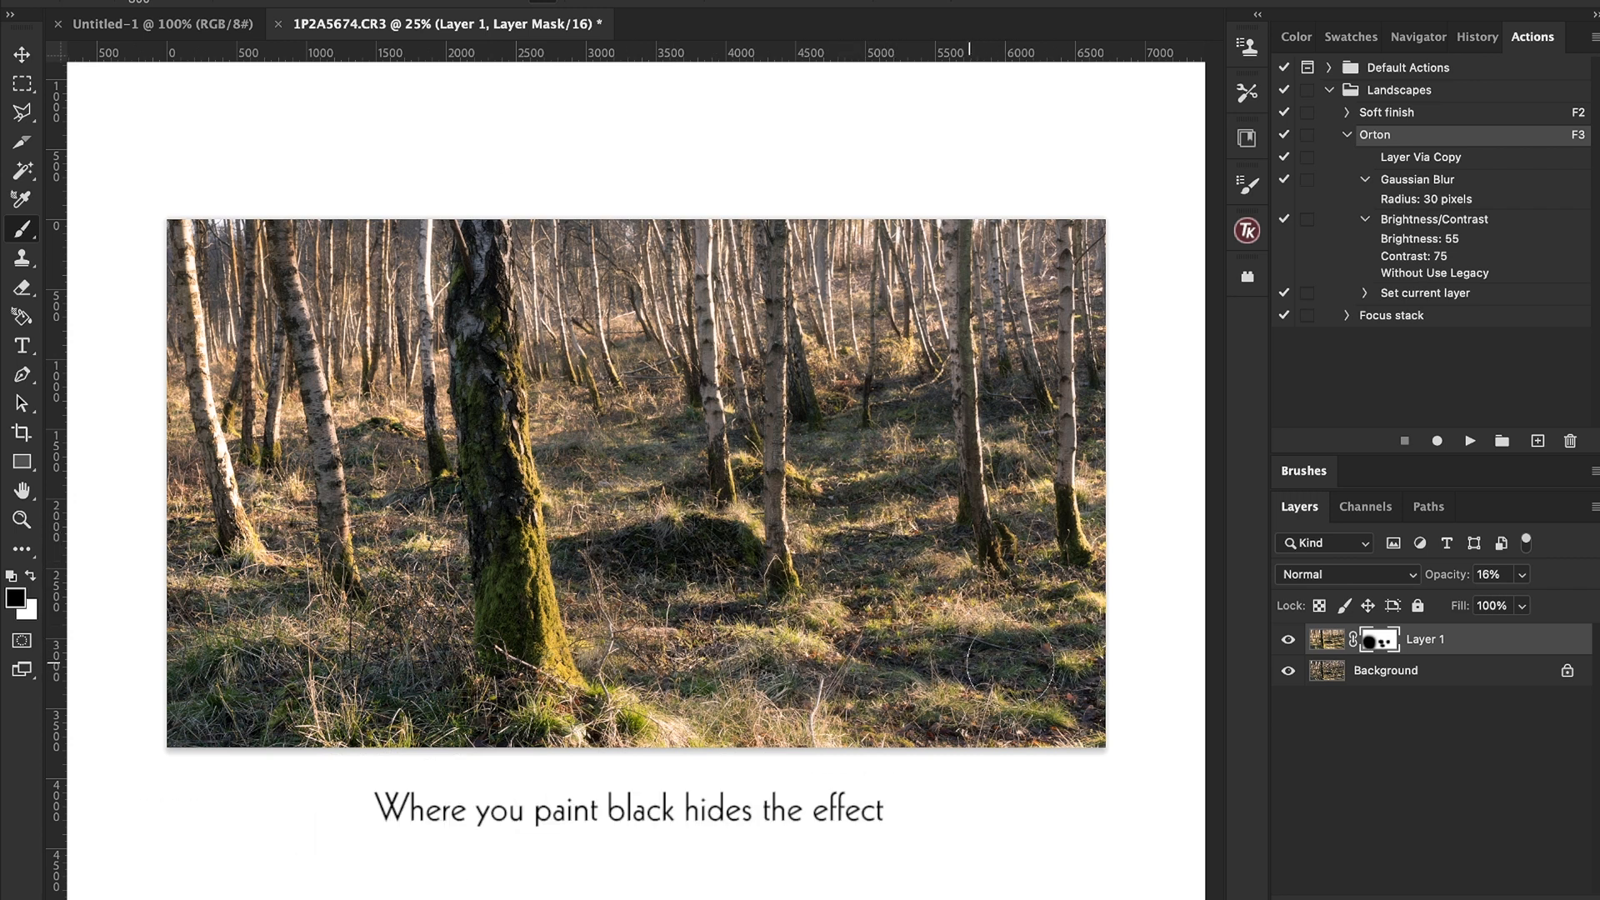
drag(875, 680, 914, 683)
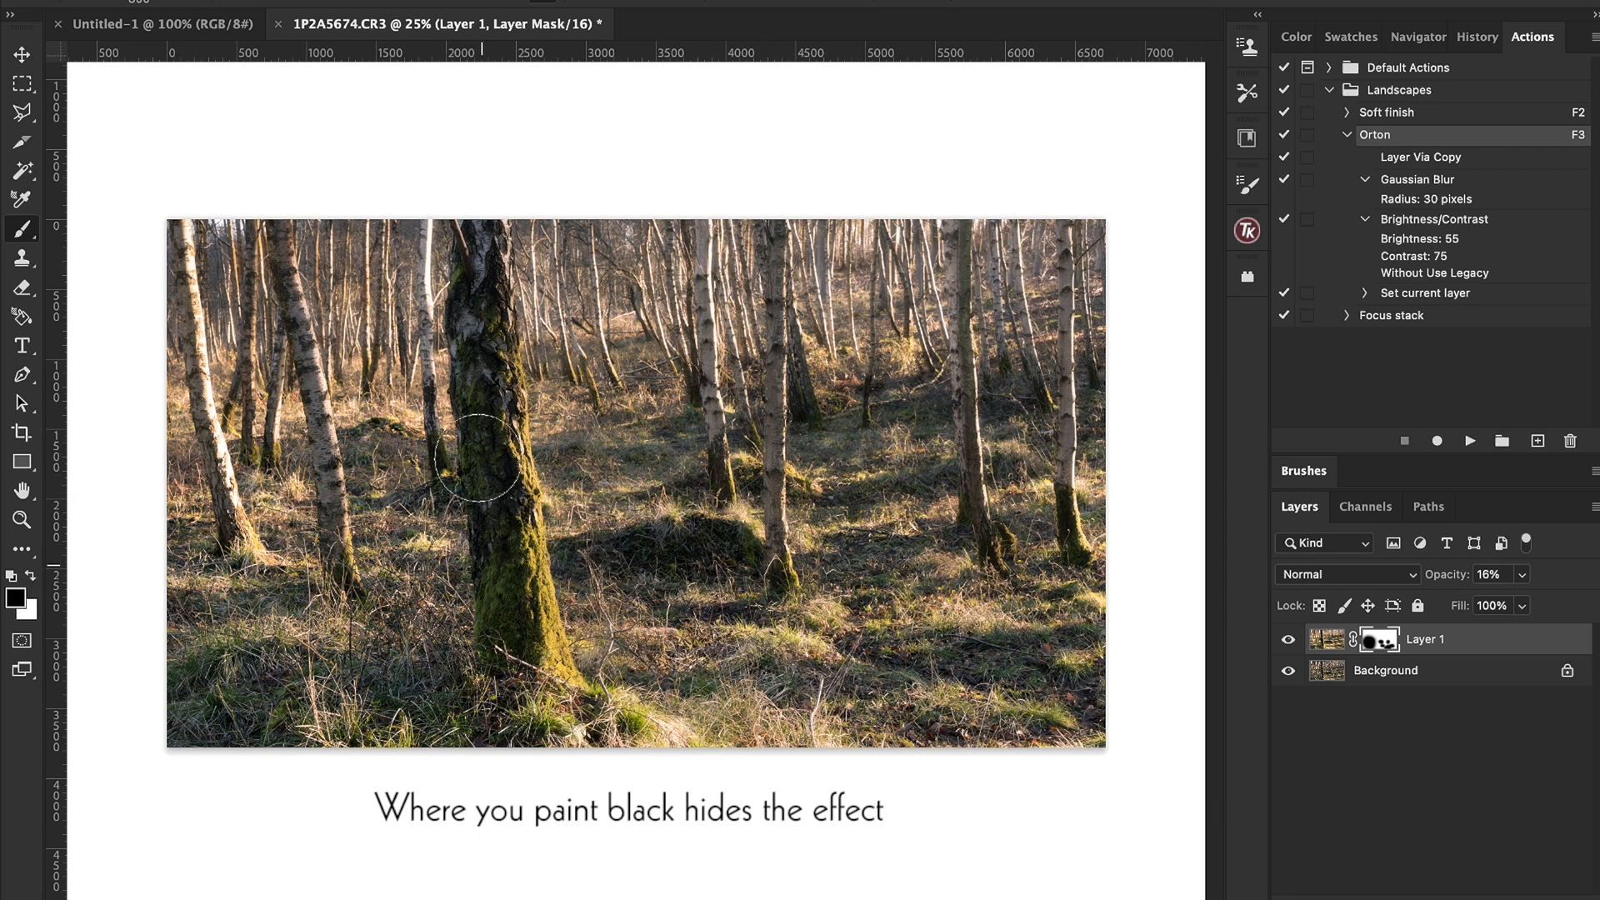
drag(469, 382, 470, 275)
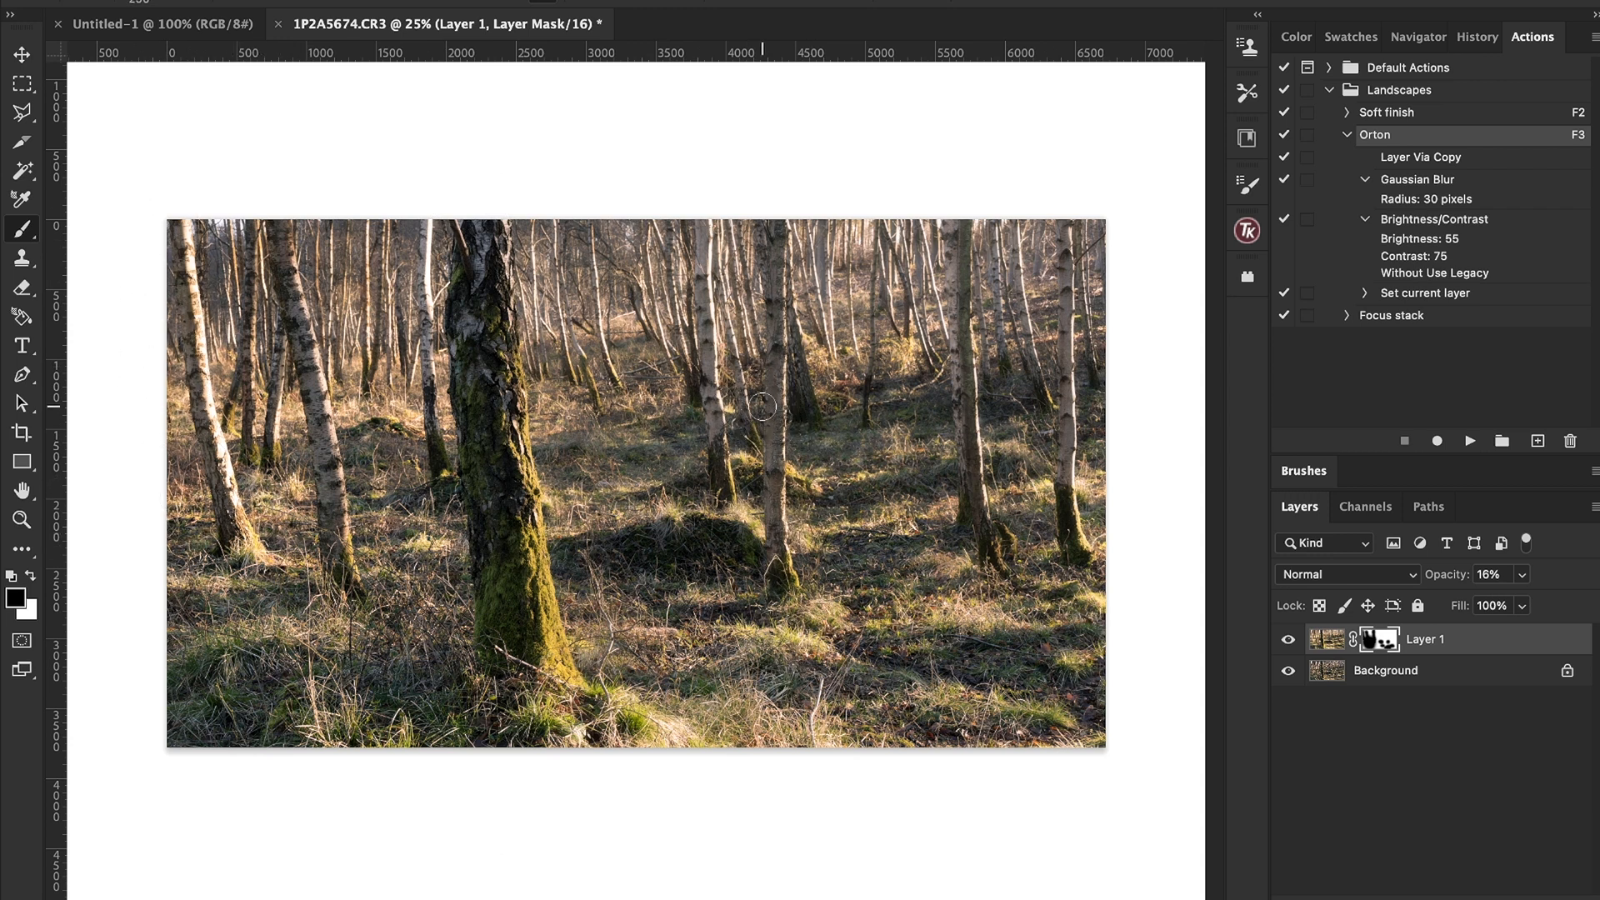
Step: Compare the photo with Layer 1 hidden and shown, and delete the layer's hand-painted mask
click(1288, 640)
click(1288, 640)
click(1288, 640)
click(1288, 640)
click(1289, 640)
click(1288, 640)
key(Delete)
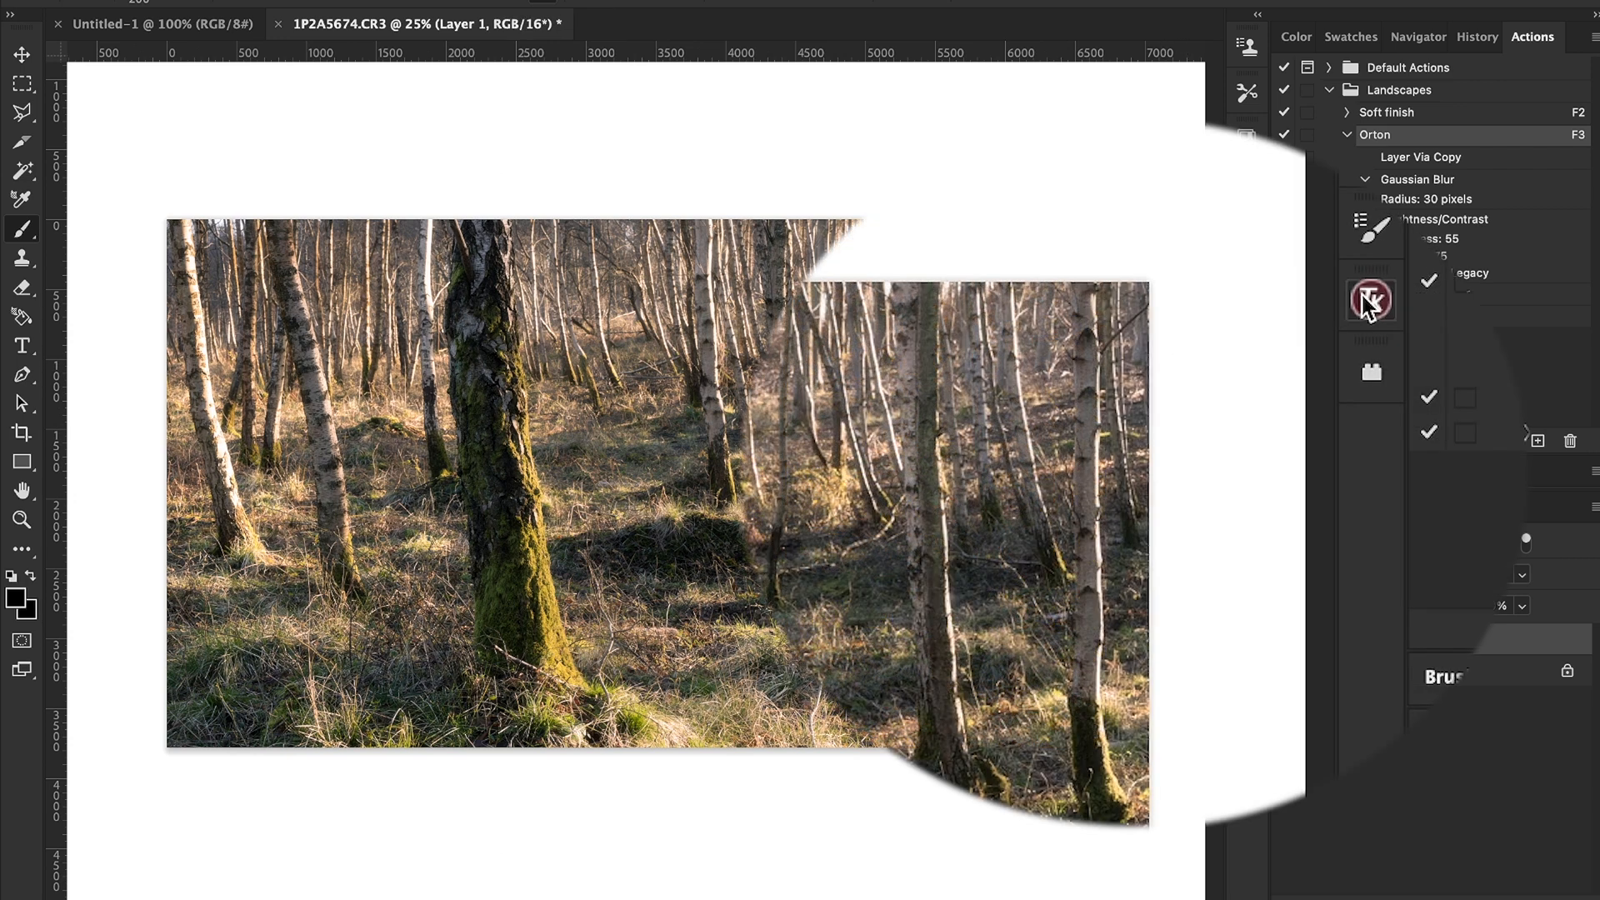
Step: Open the TK Basic V6 panel and preview the Lights-1 to Lights-4 luminosity masks
click(1369, 300)
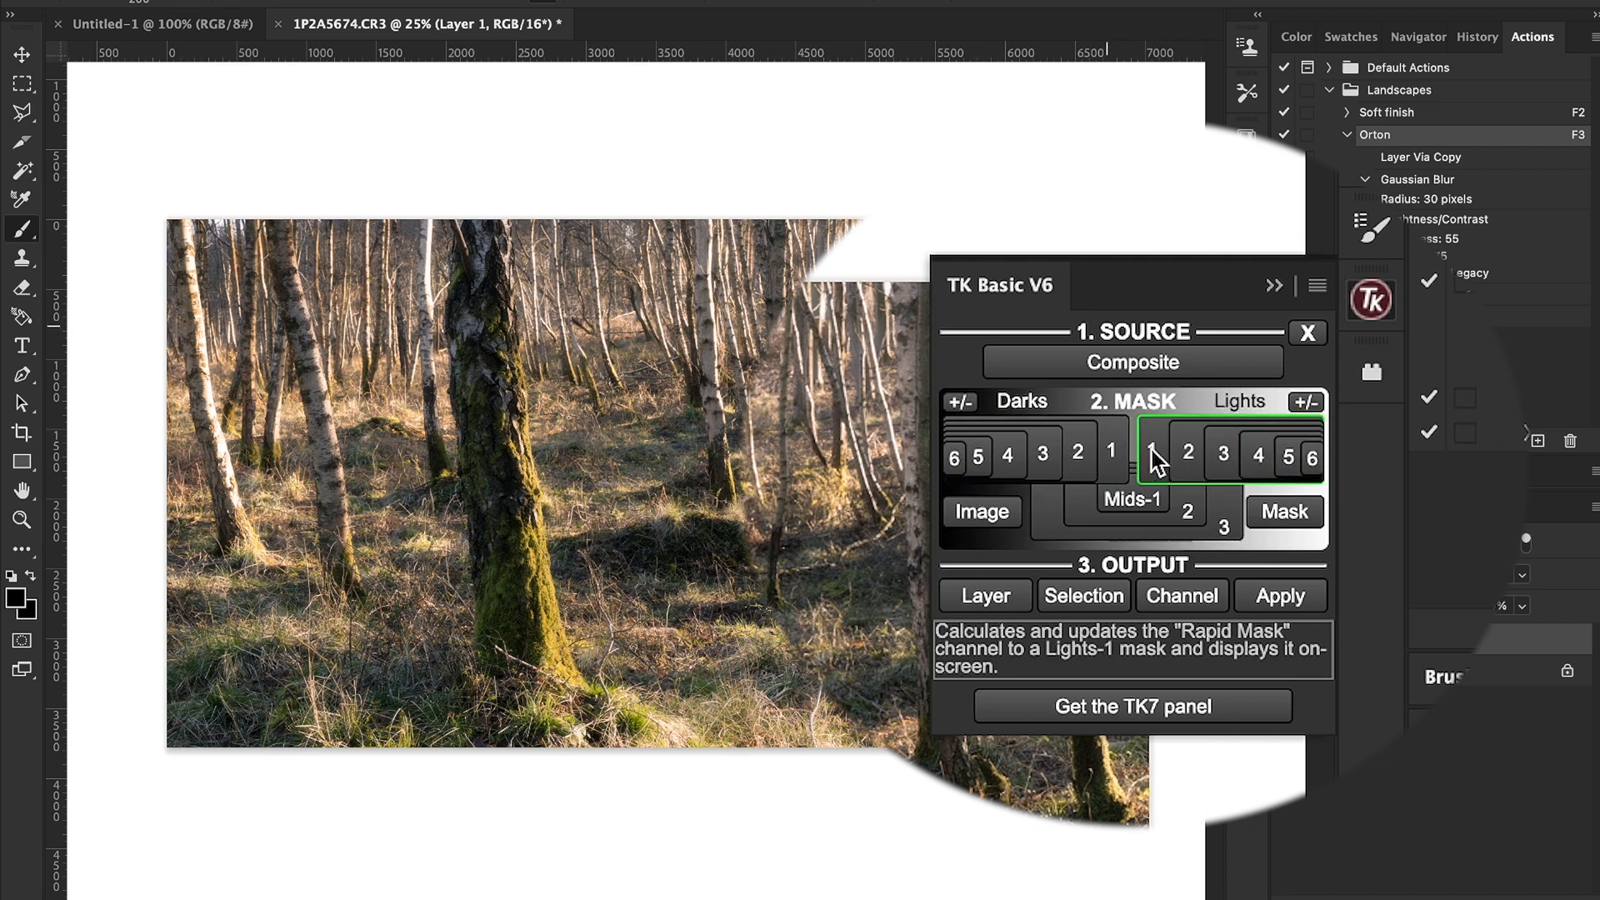
click(1108, 331)
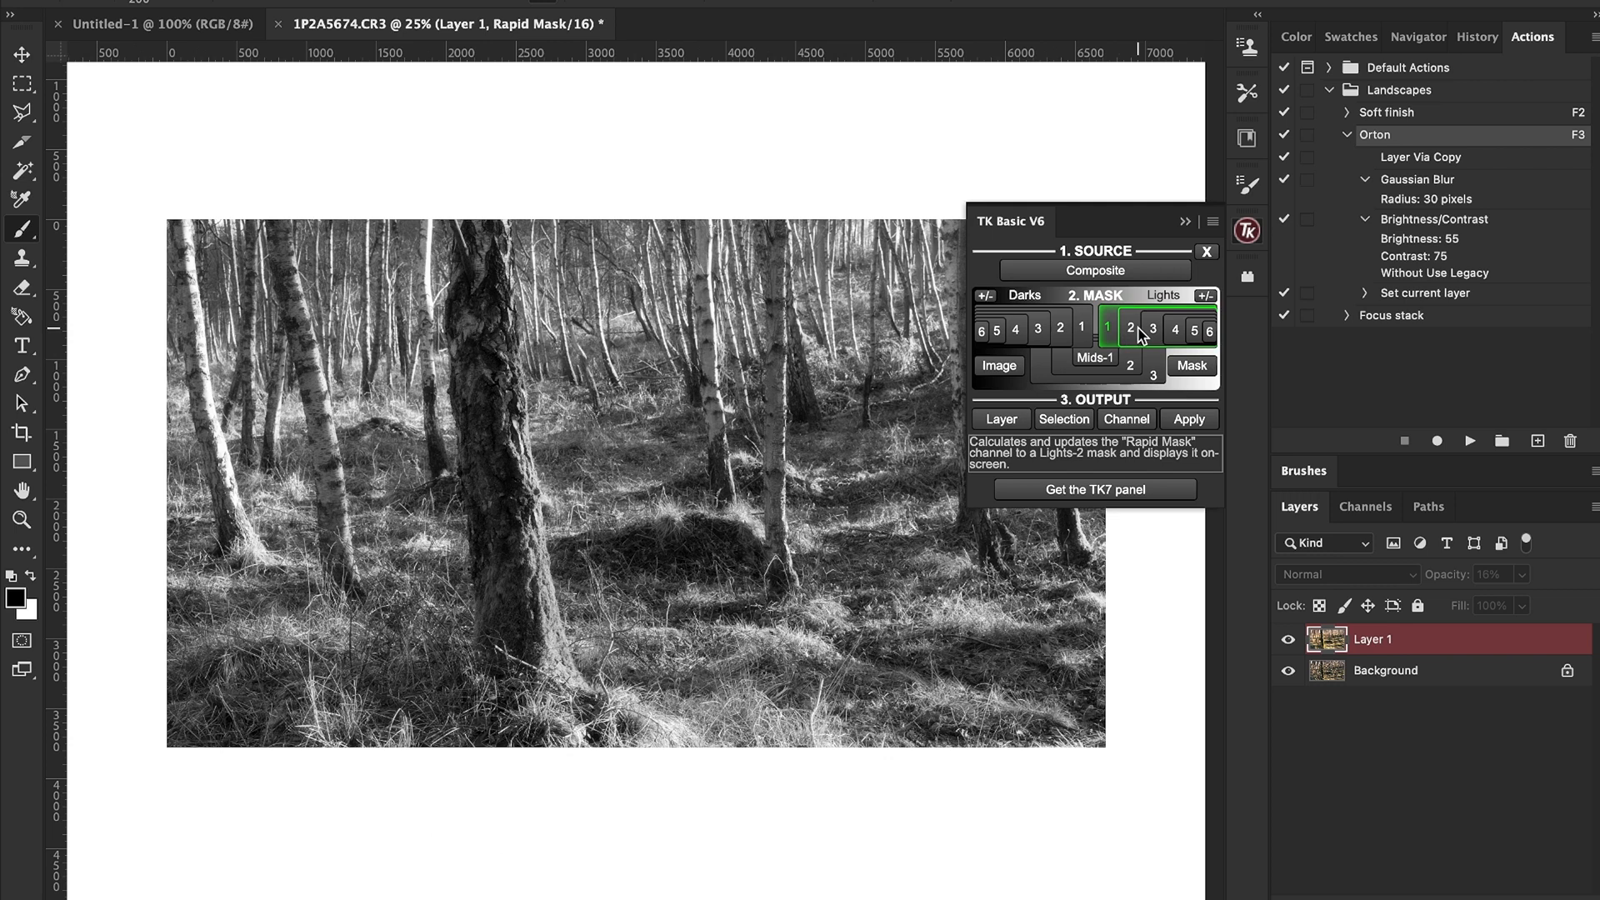
click(1130, 333)
click(1153, 331)
click(1172, 331)
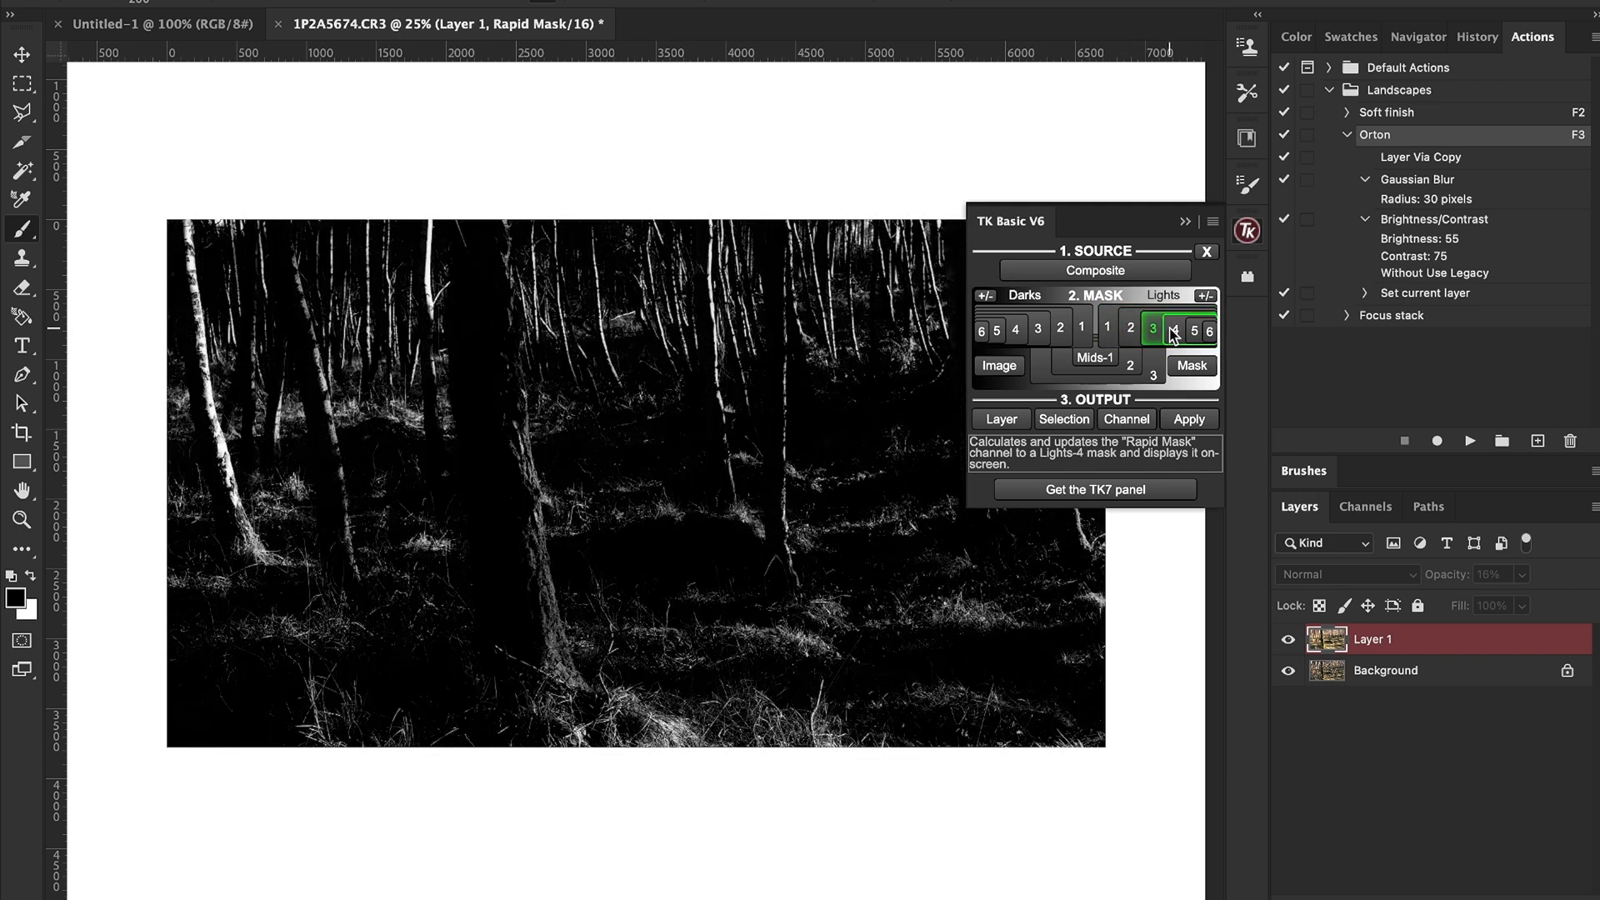
click(1175, 333)
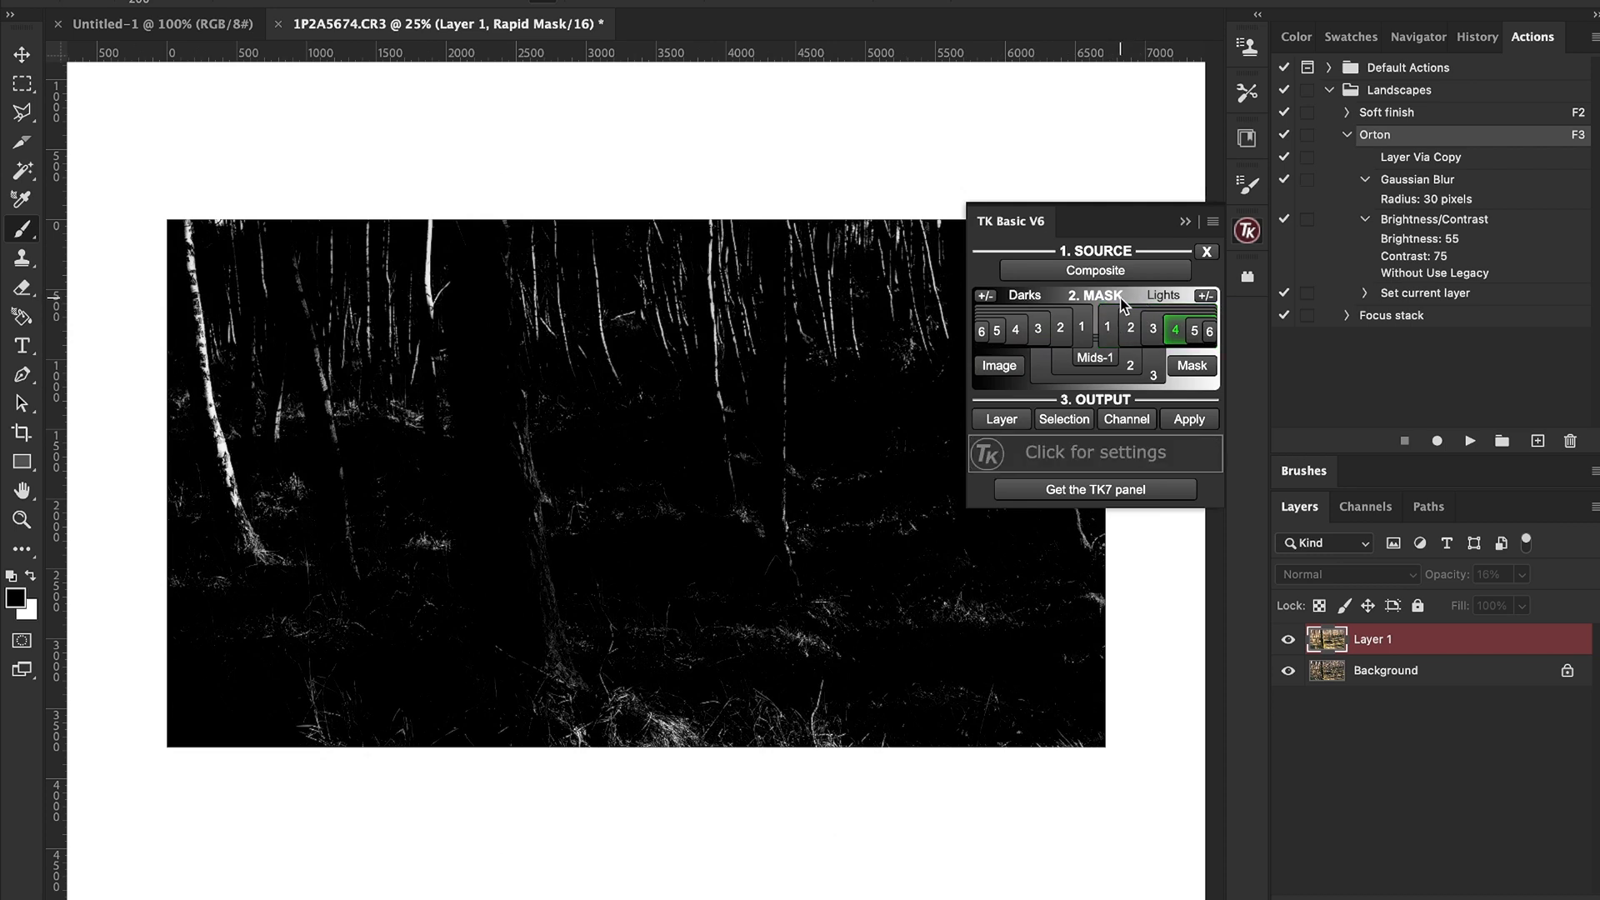
Step: Generate a Lights-1 luminosity mask and apply it as the layer mask of Layer 1
click(1116, 336)
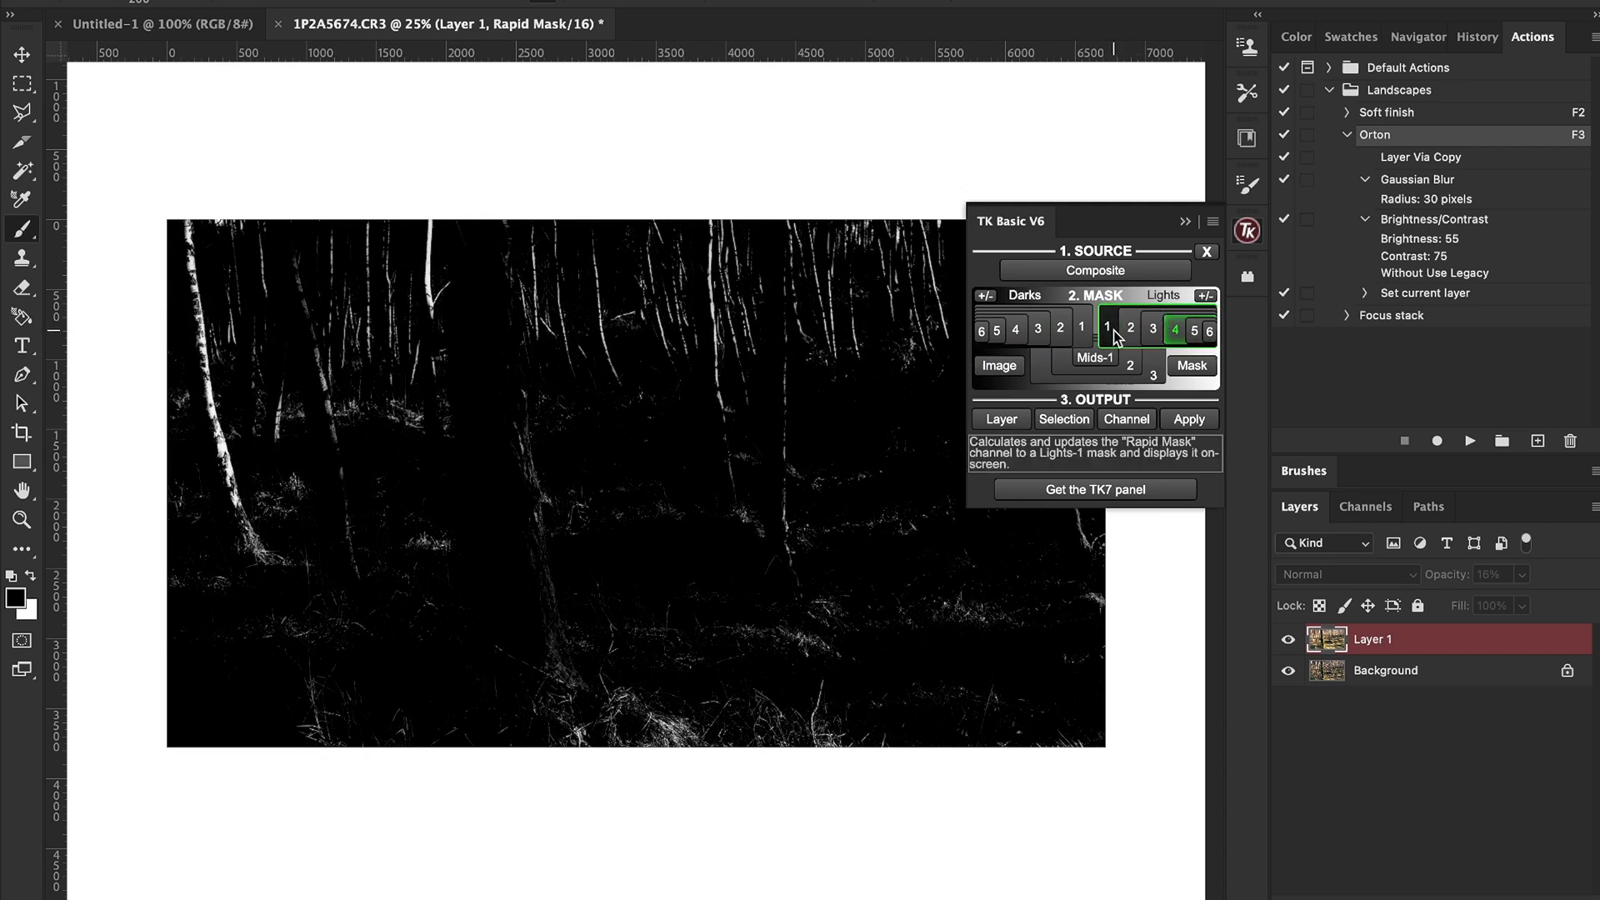
click(1129, 328)
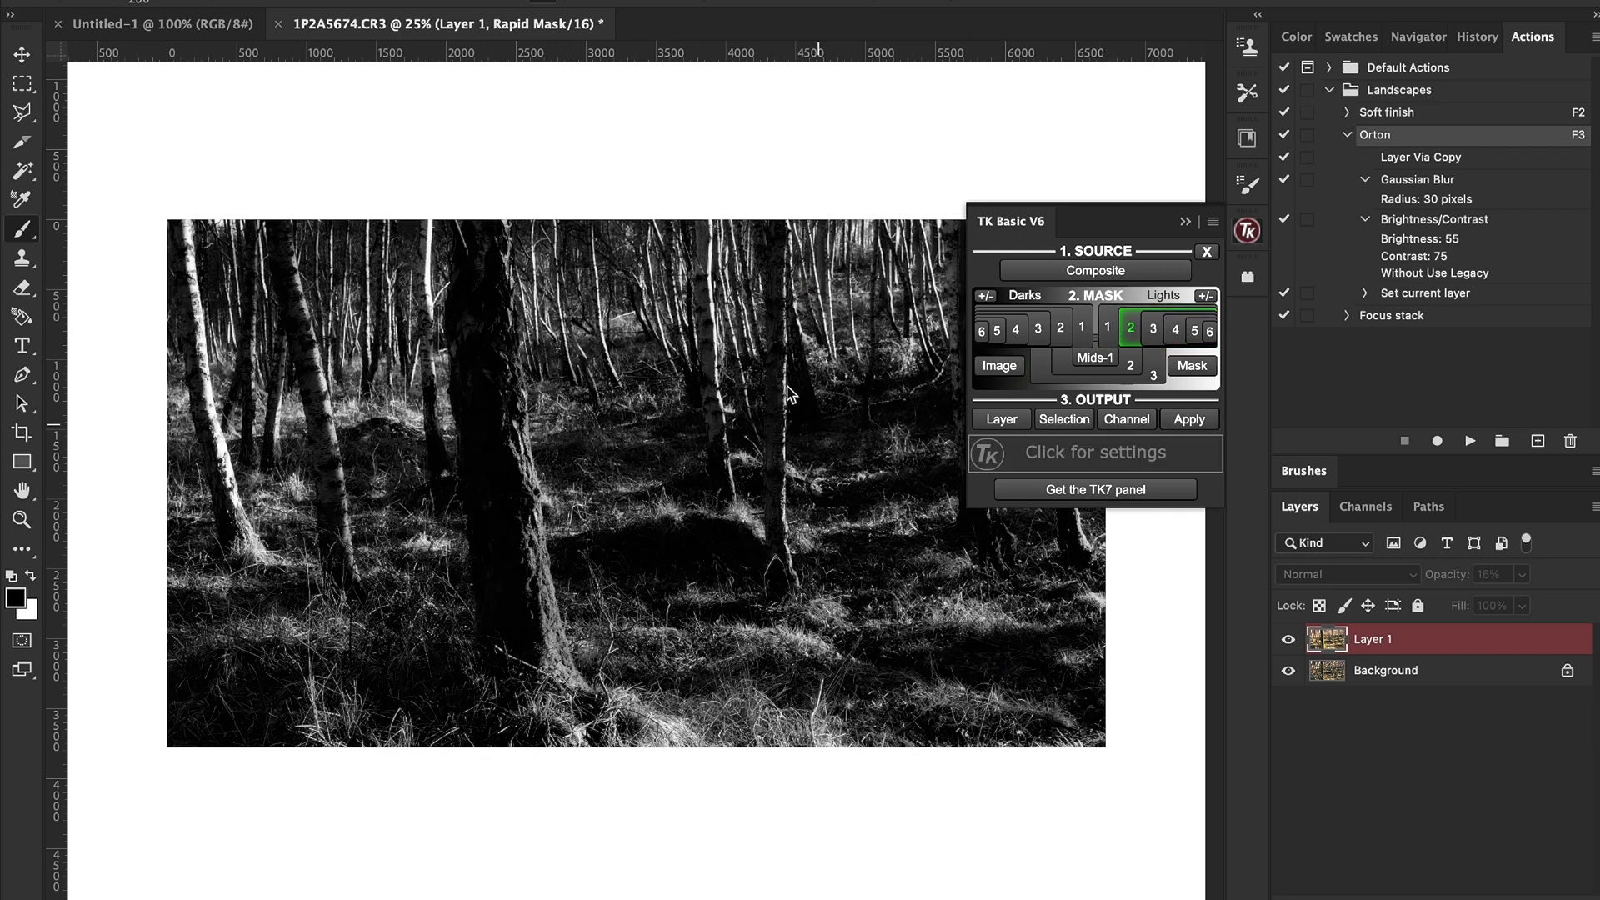
click(1109, 330)
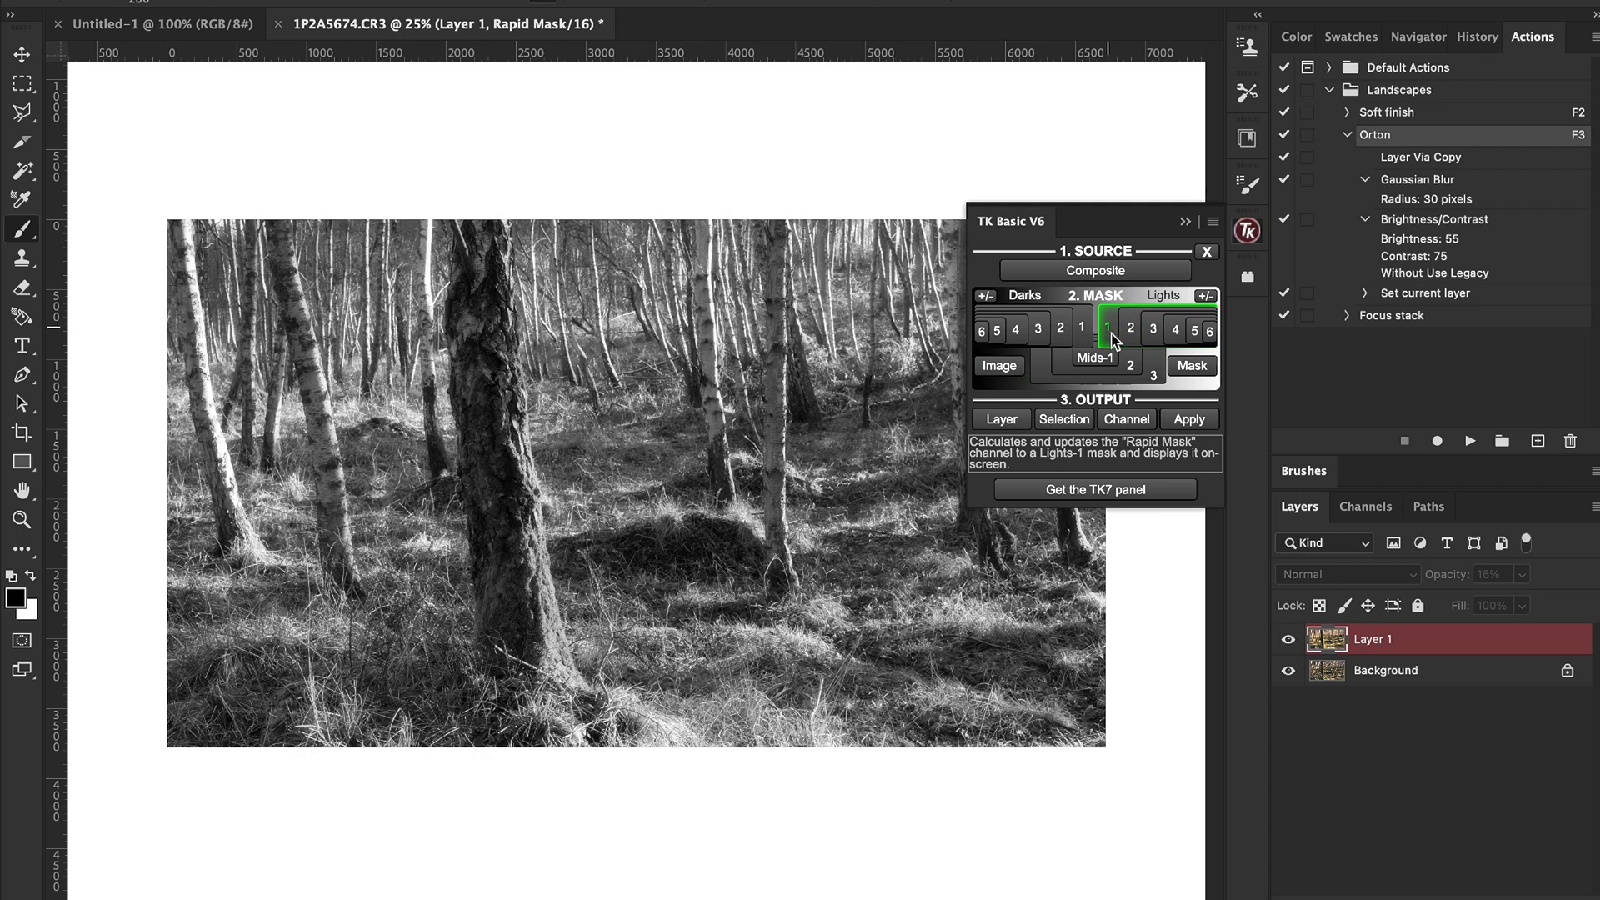
click(1191, 367)
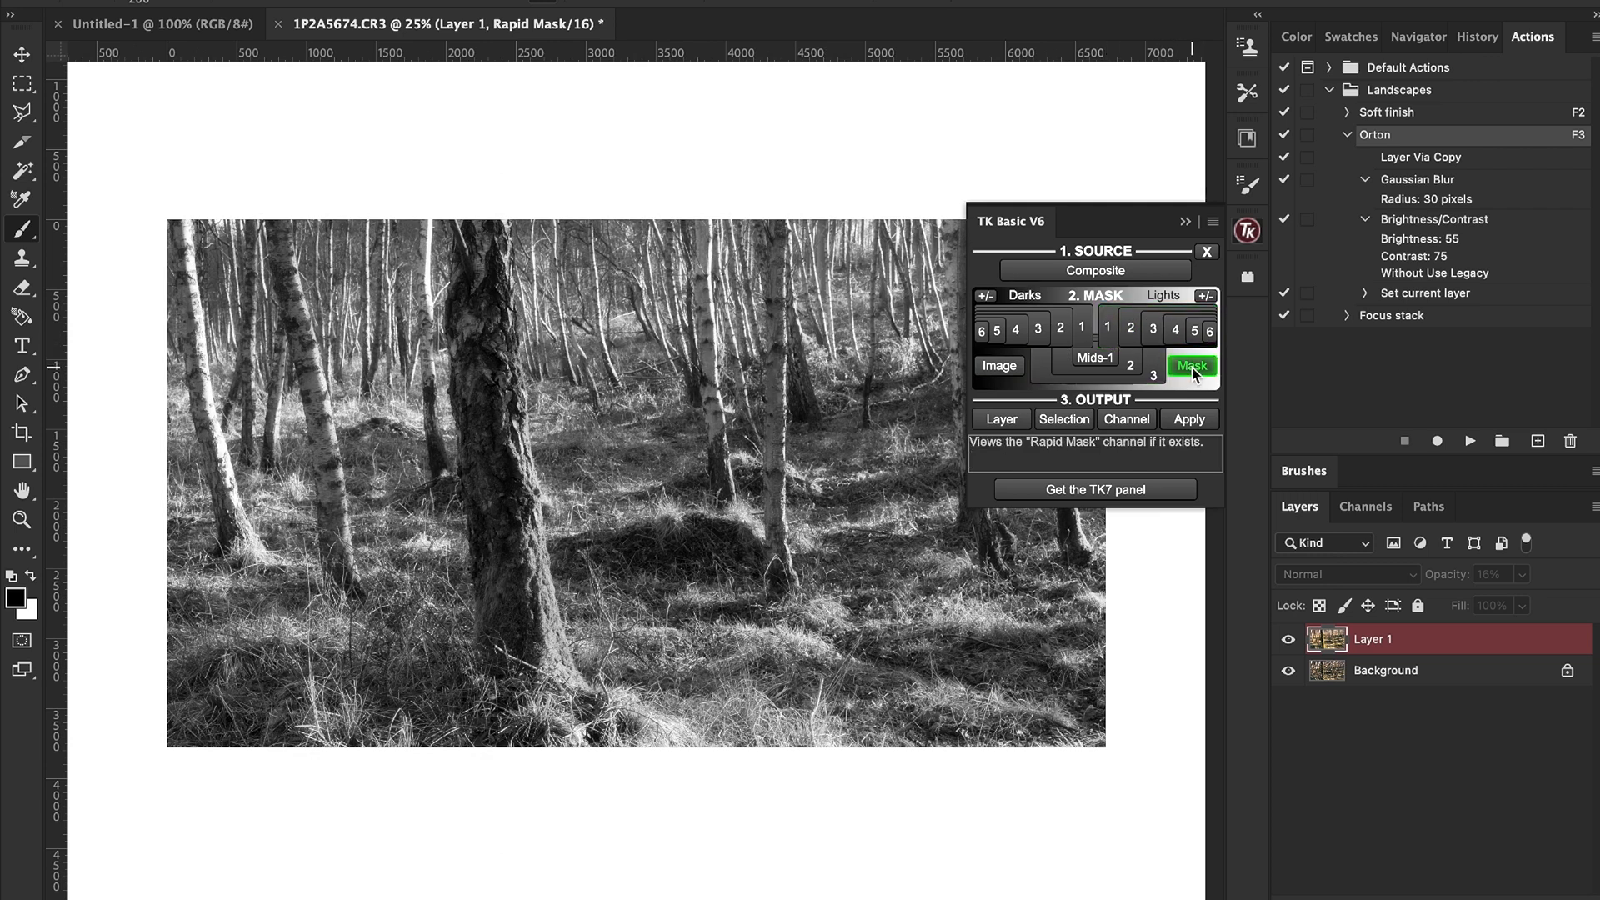
click(1191, 419)
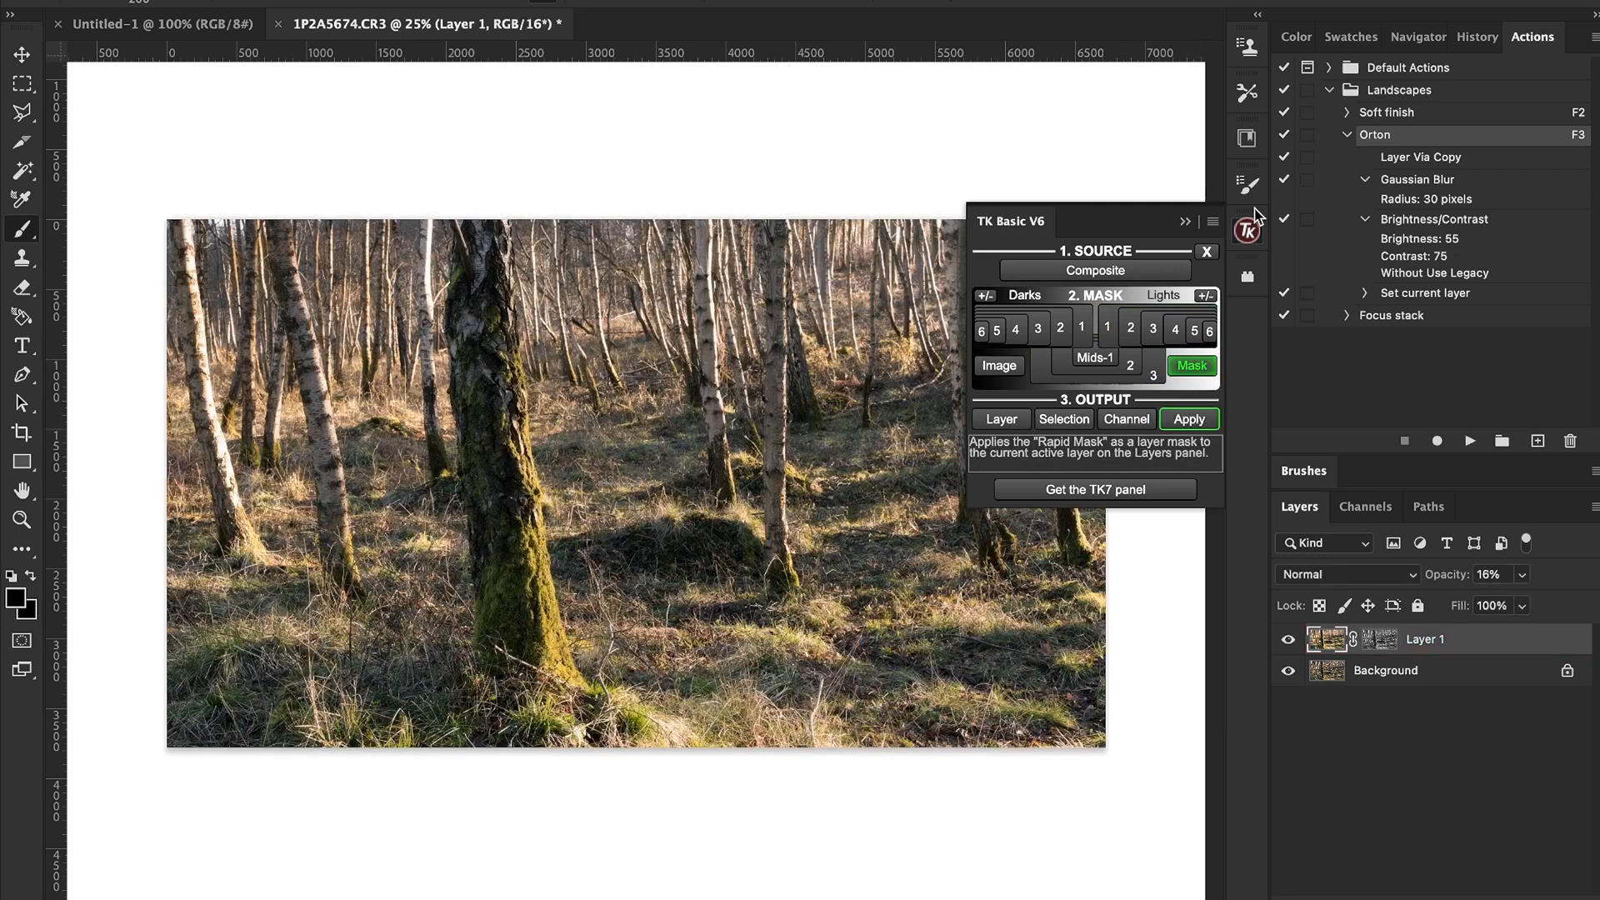
click(1185, 222)
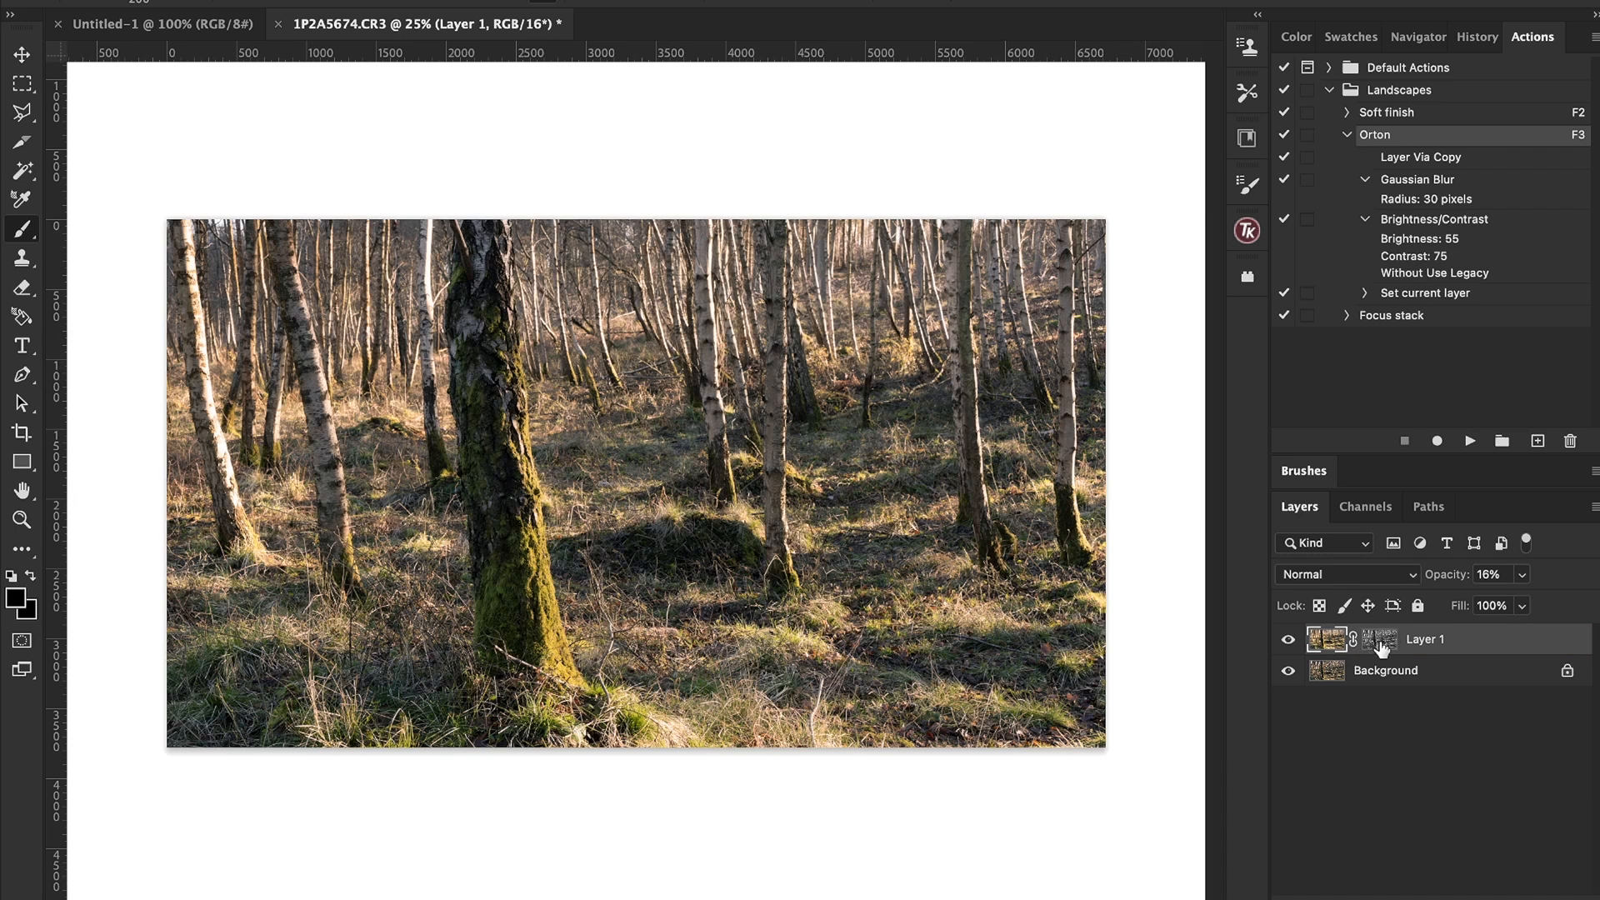
Step: Compare Layer 1 hidden and shown, try its opacity at about 89%, and settle on 17%
click(1381, 646)
click(1288, 640)
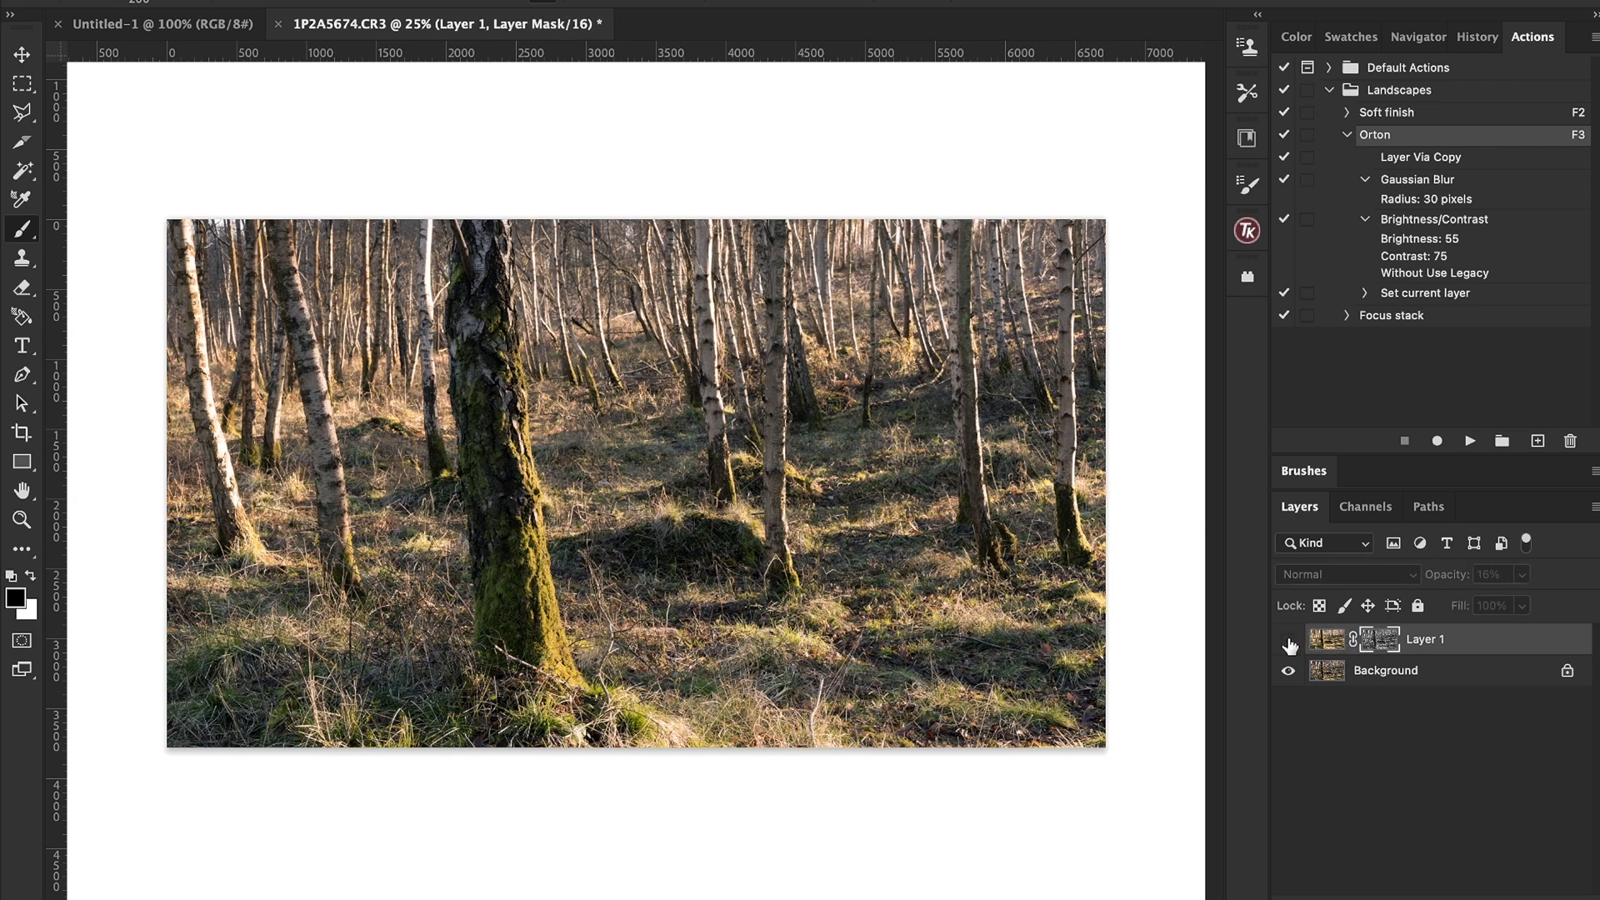
click(1288, 640)
click(1521, 574)
drag(1507, 609, 1583, 599)
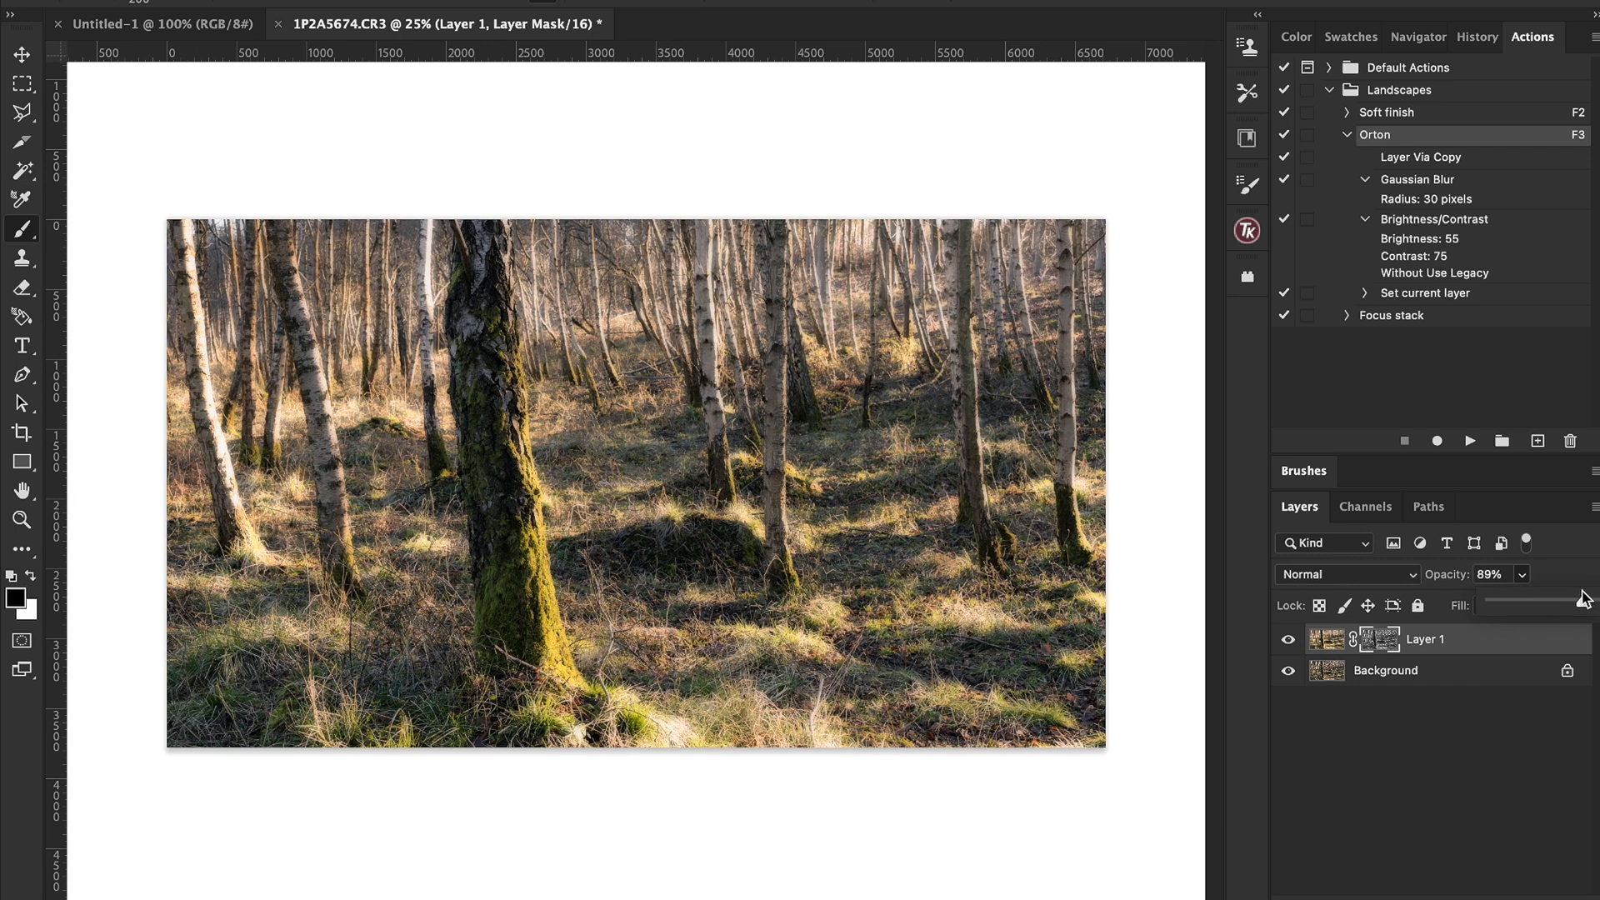
drag(1583, 598, 1510, 612)
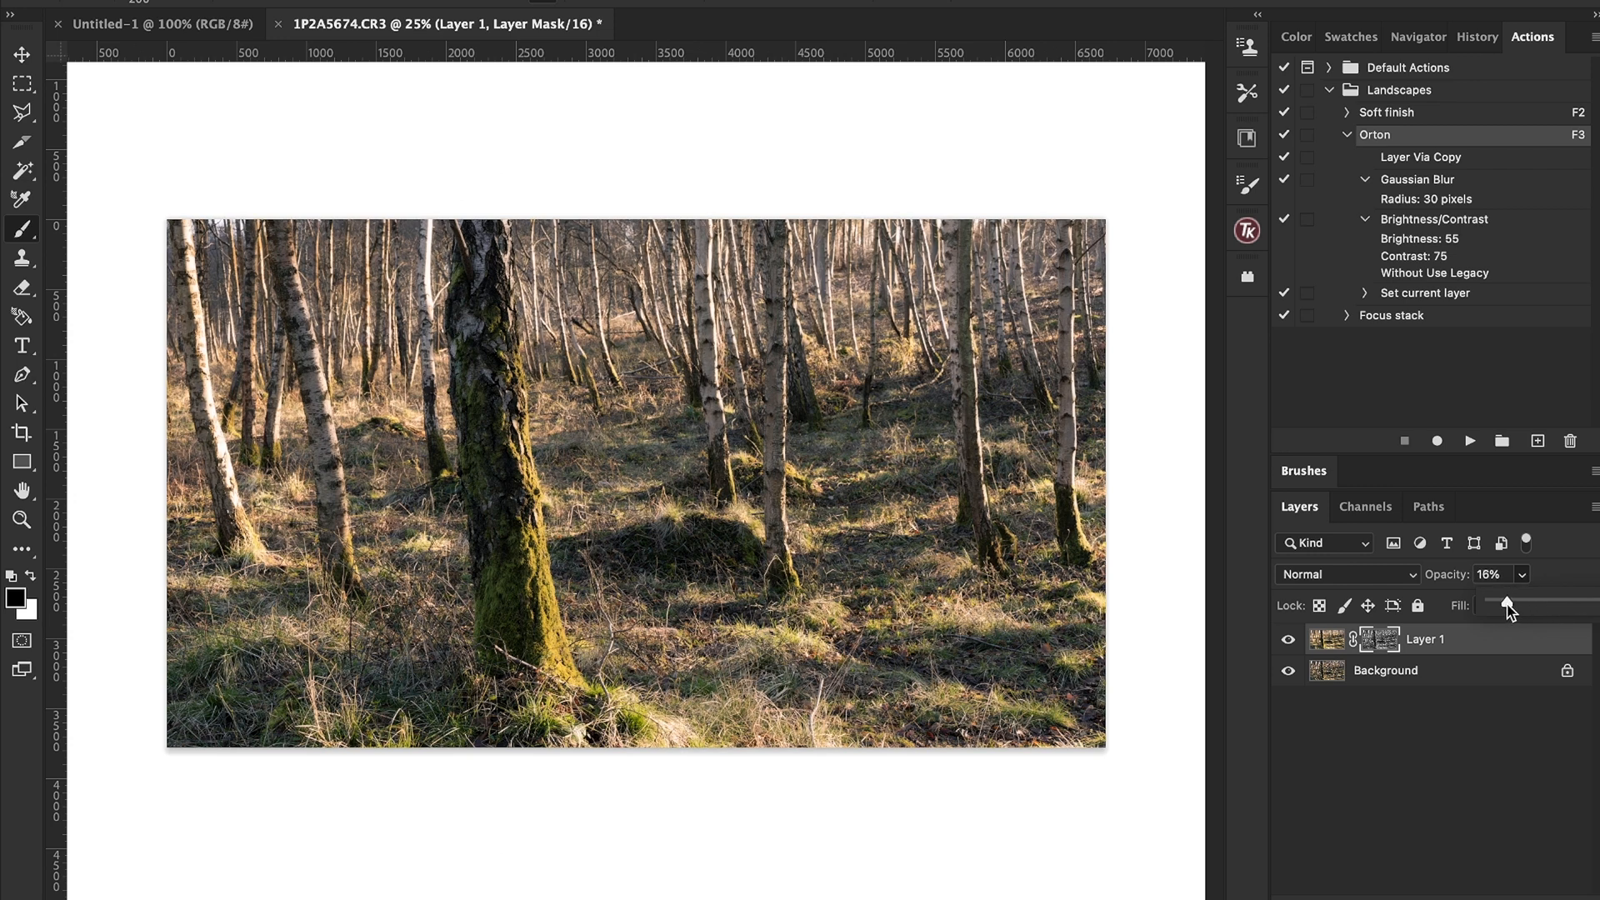
click(1429, 765)
click(1394, 639)
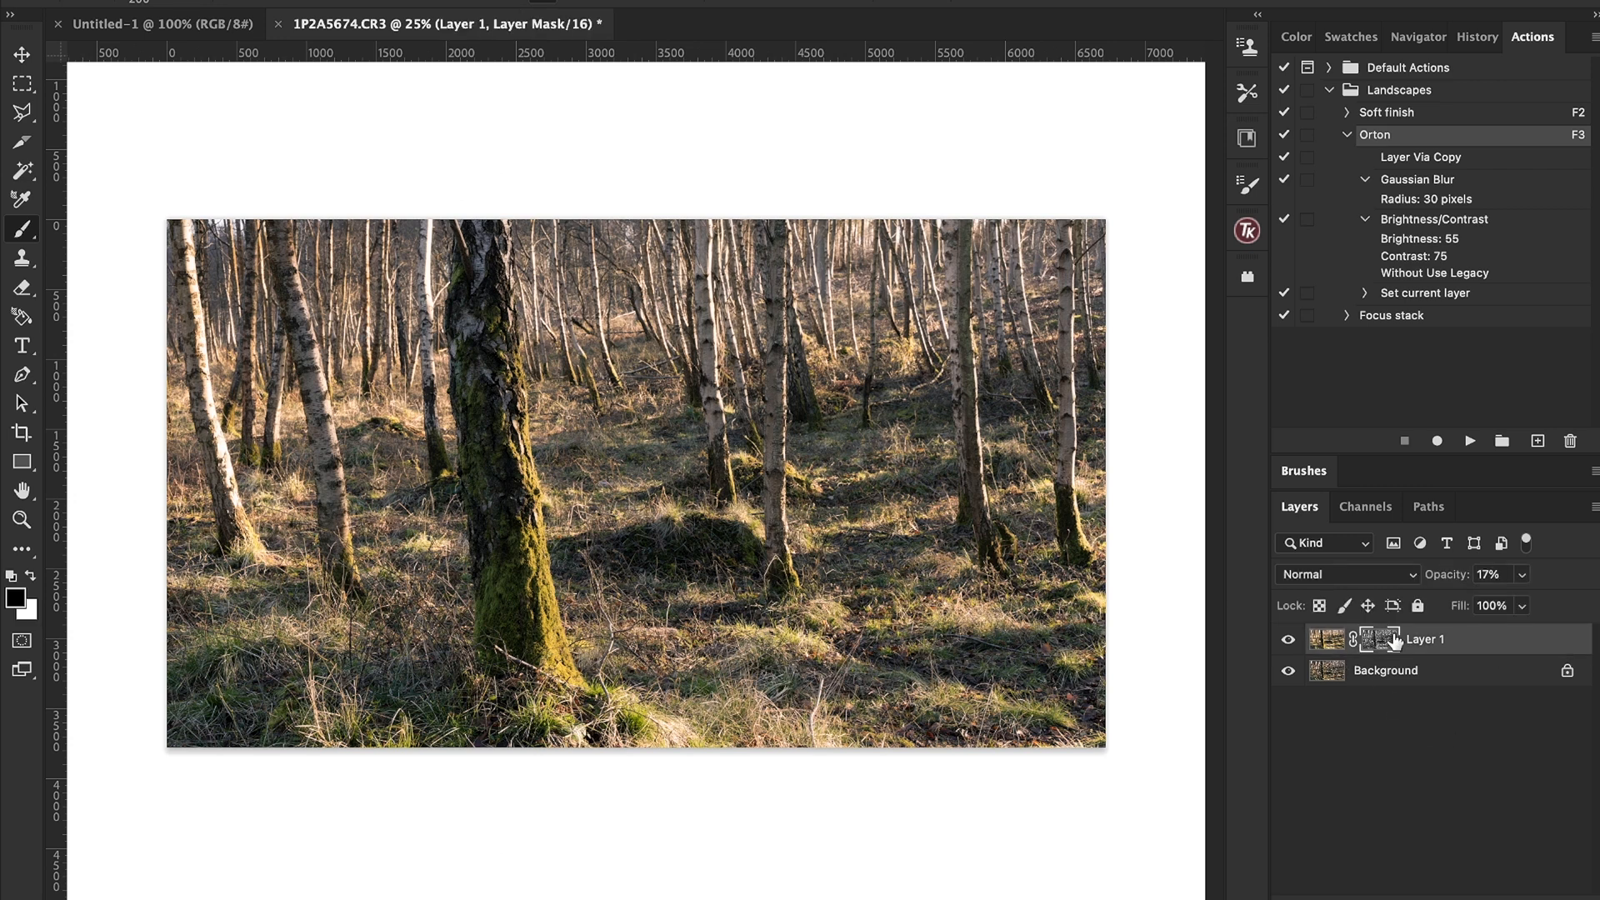
Step: Compare the photo with and without the masked glow layer, and close 1P2A5674.CR3 with its changes saved
click(1289, 640)
click(1289, 641)
click(1289, 641)
click(1289, 641)
click(278, 23)
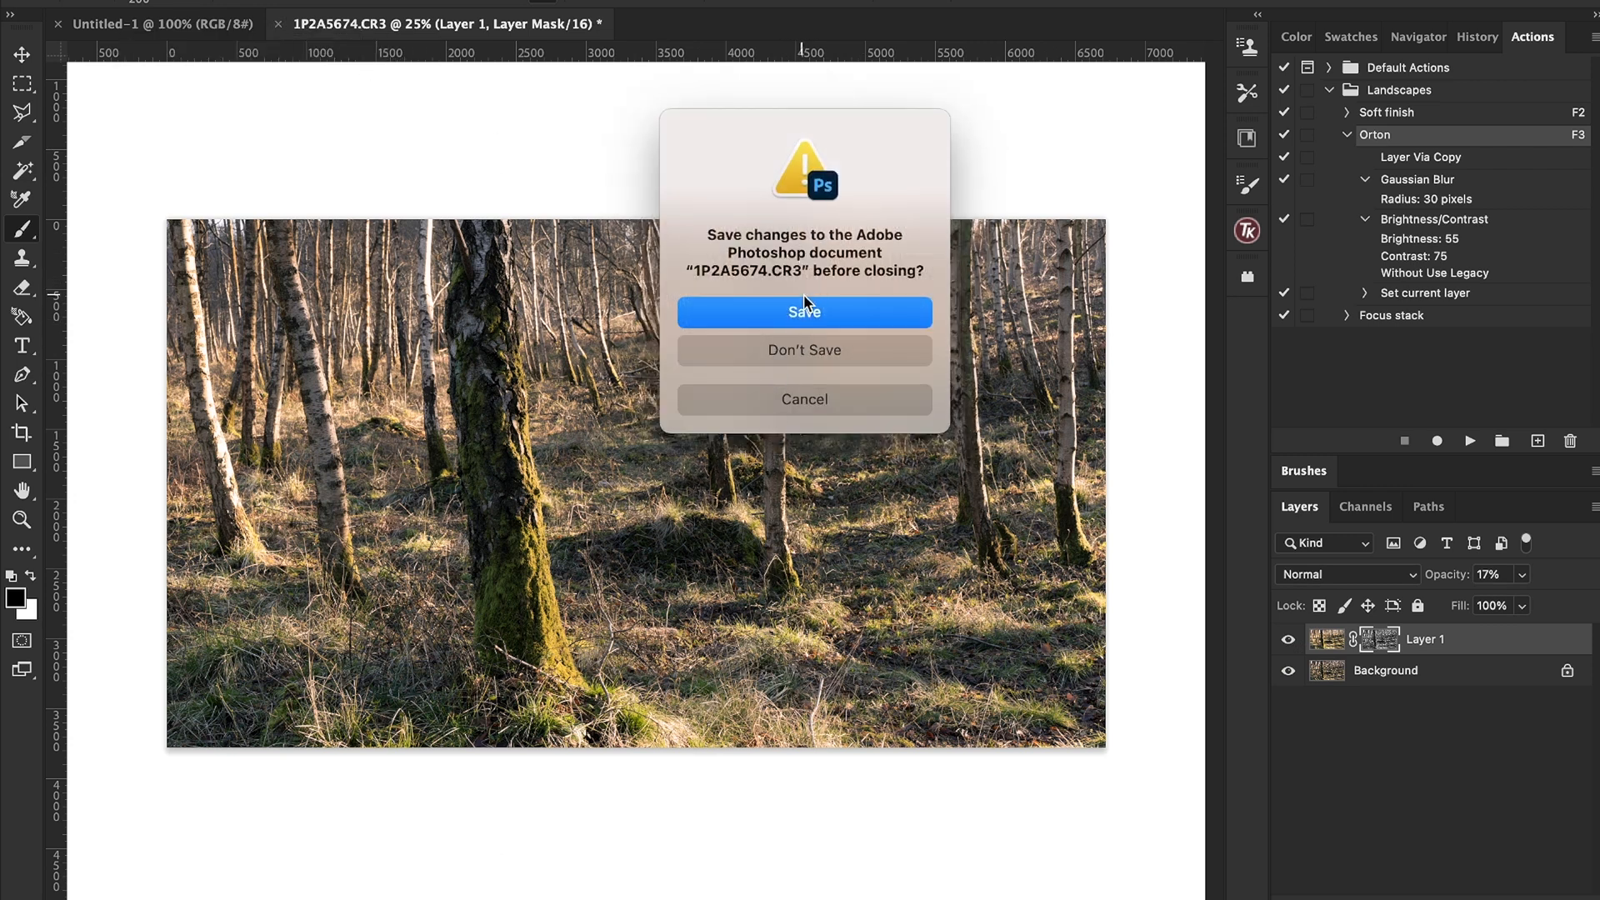
click(795, 314)
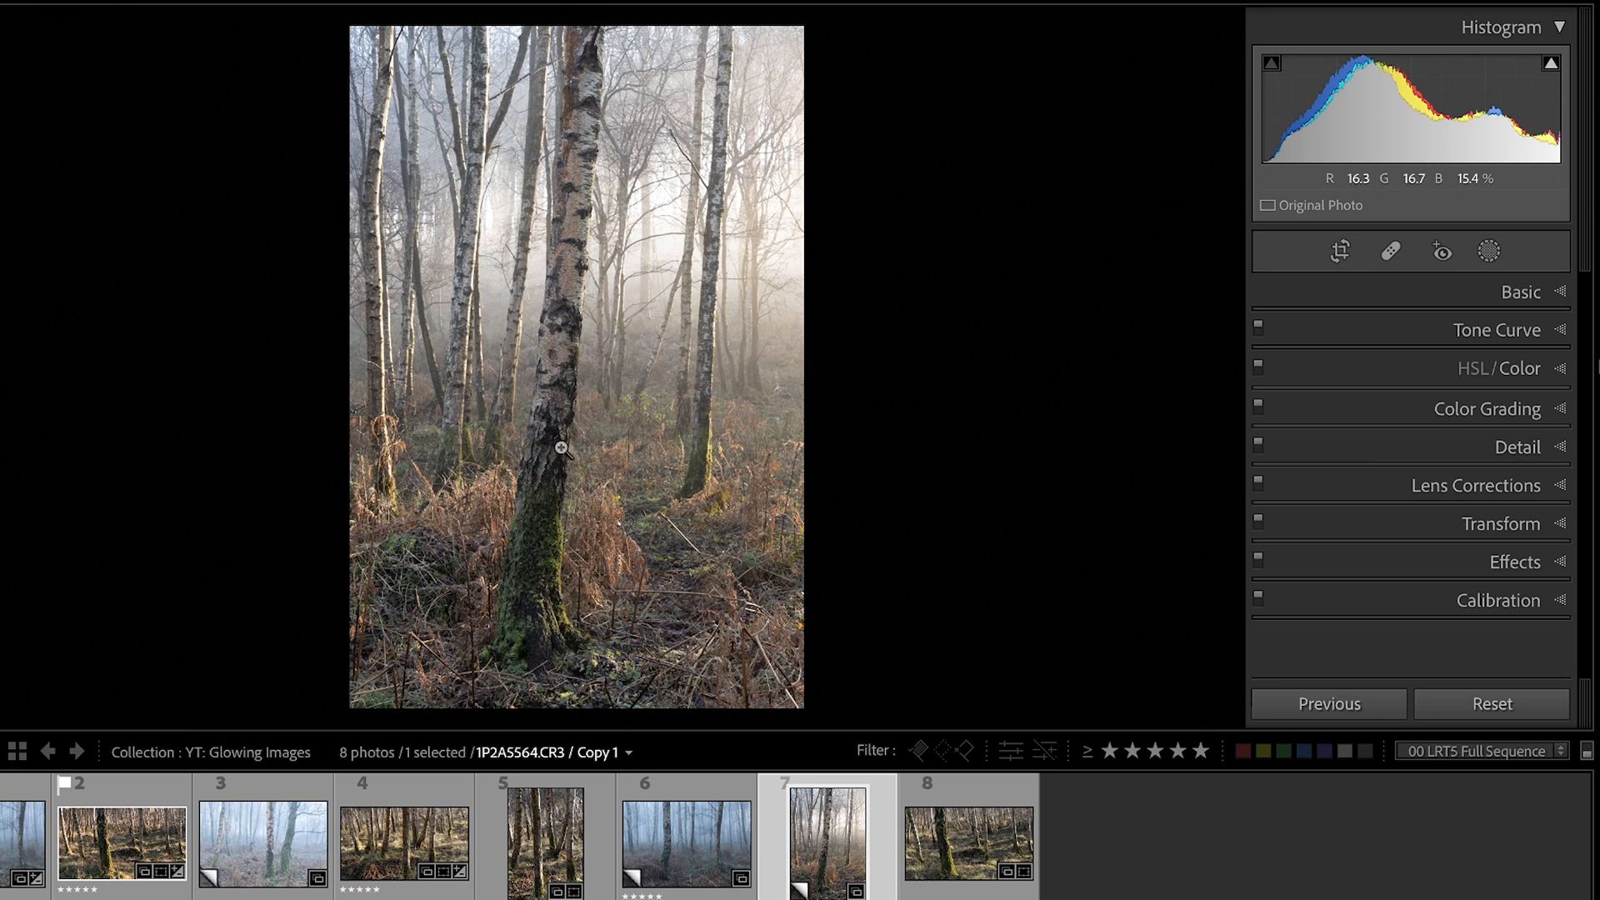
Step: In Lightroom, crop the misty birch photo slightly tighter, keeping the Original aspect ratio
click(1340, 262)
drag(581, 37, 581, 41)
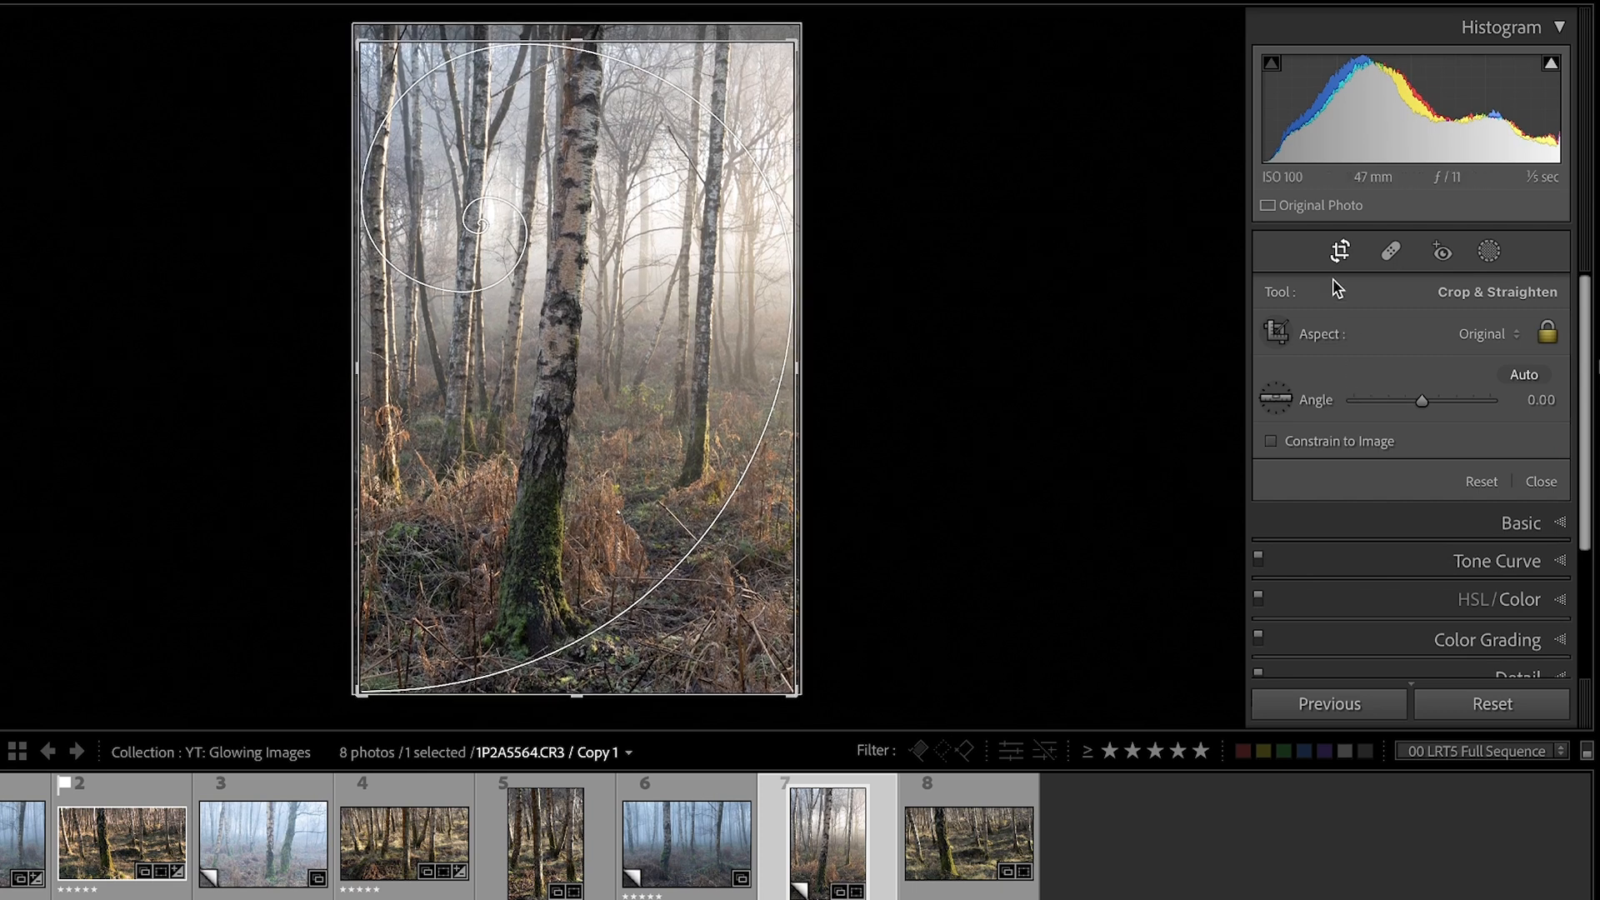
click(1340, 252)
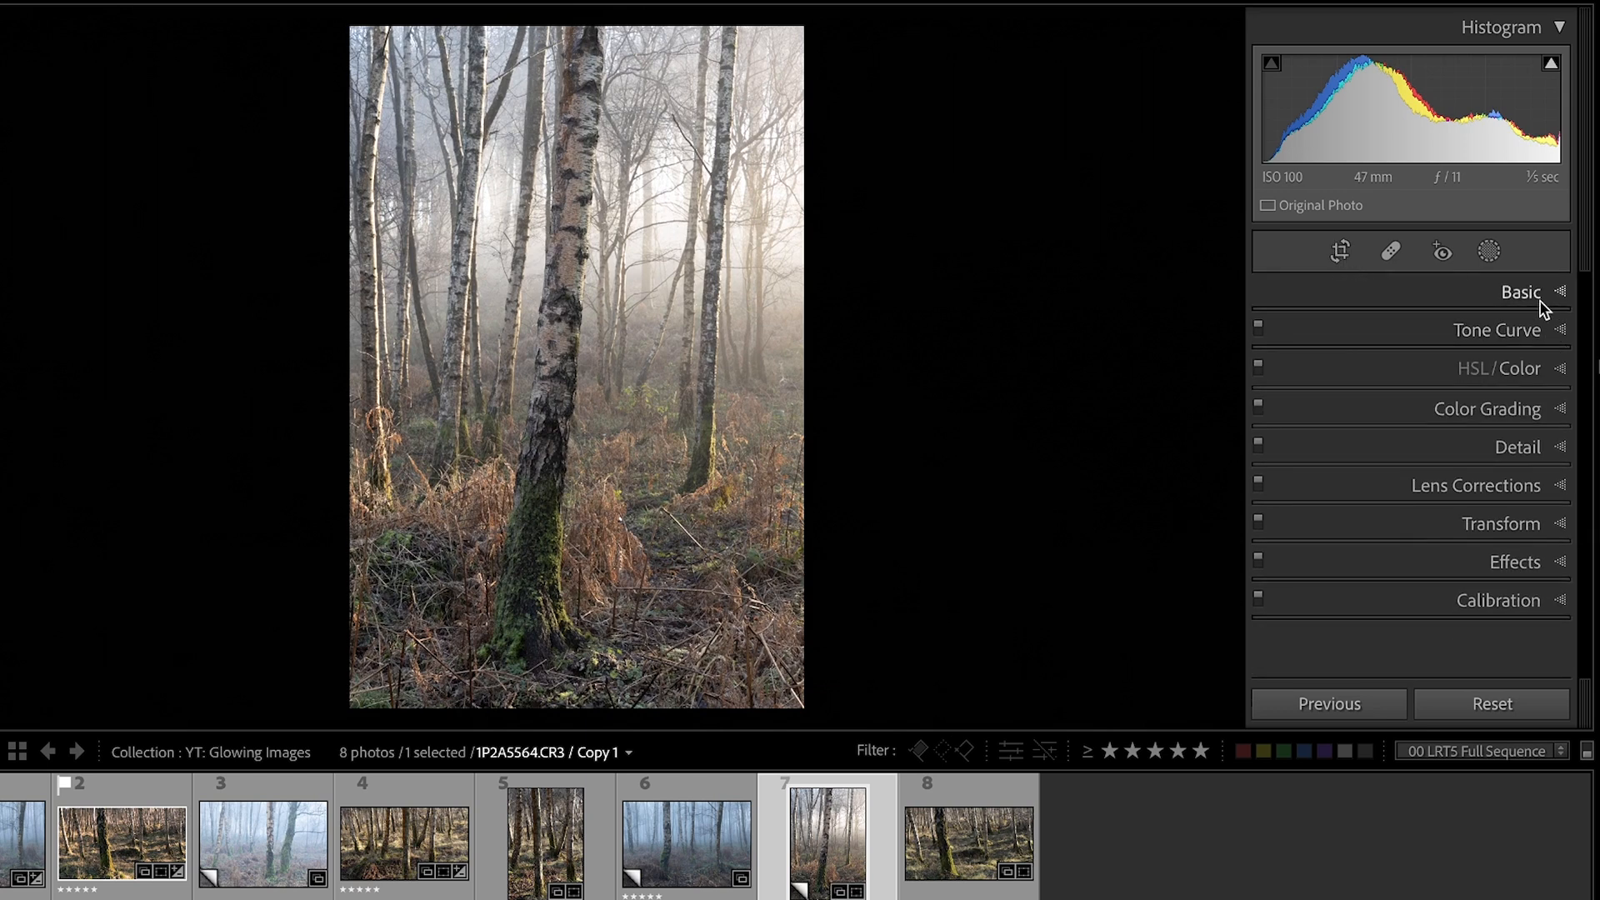
Step: Set the misty photo's Clarity to -6, Dehaze to -5, Vibrance to +12 and Saturation to -6
click(1541, 305)
scroll(1418, 500, down, 4)
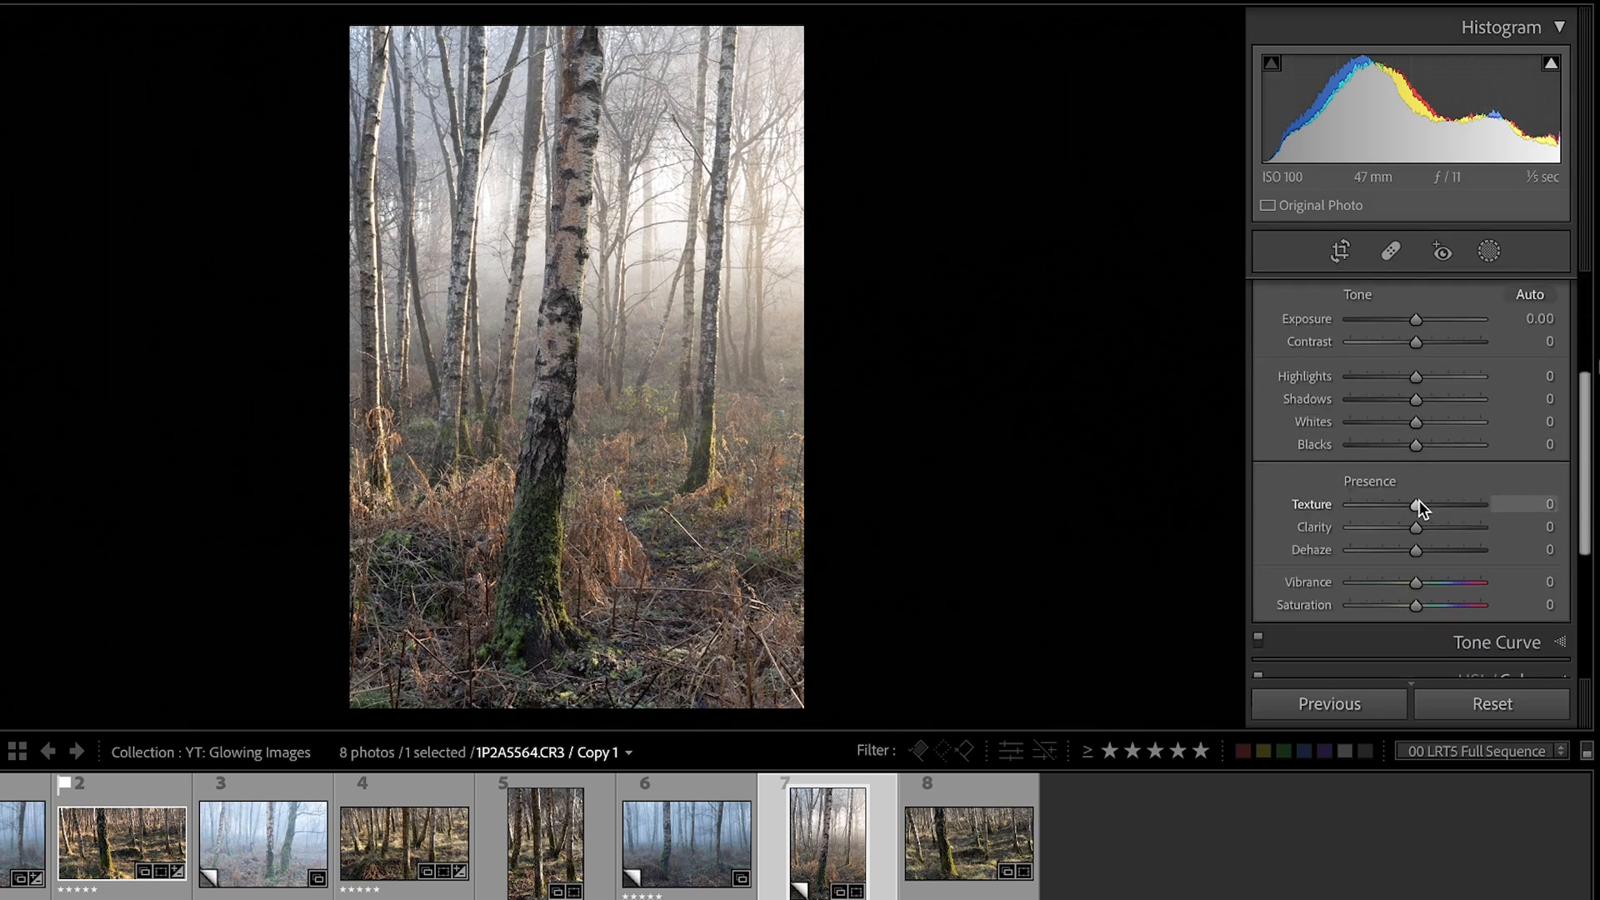
drag(1412, 523, 1412, 542)
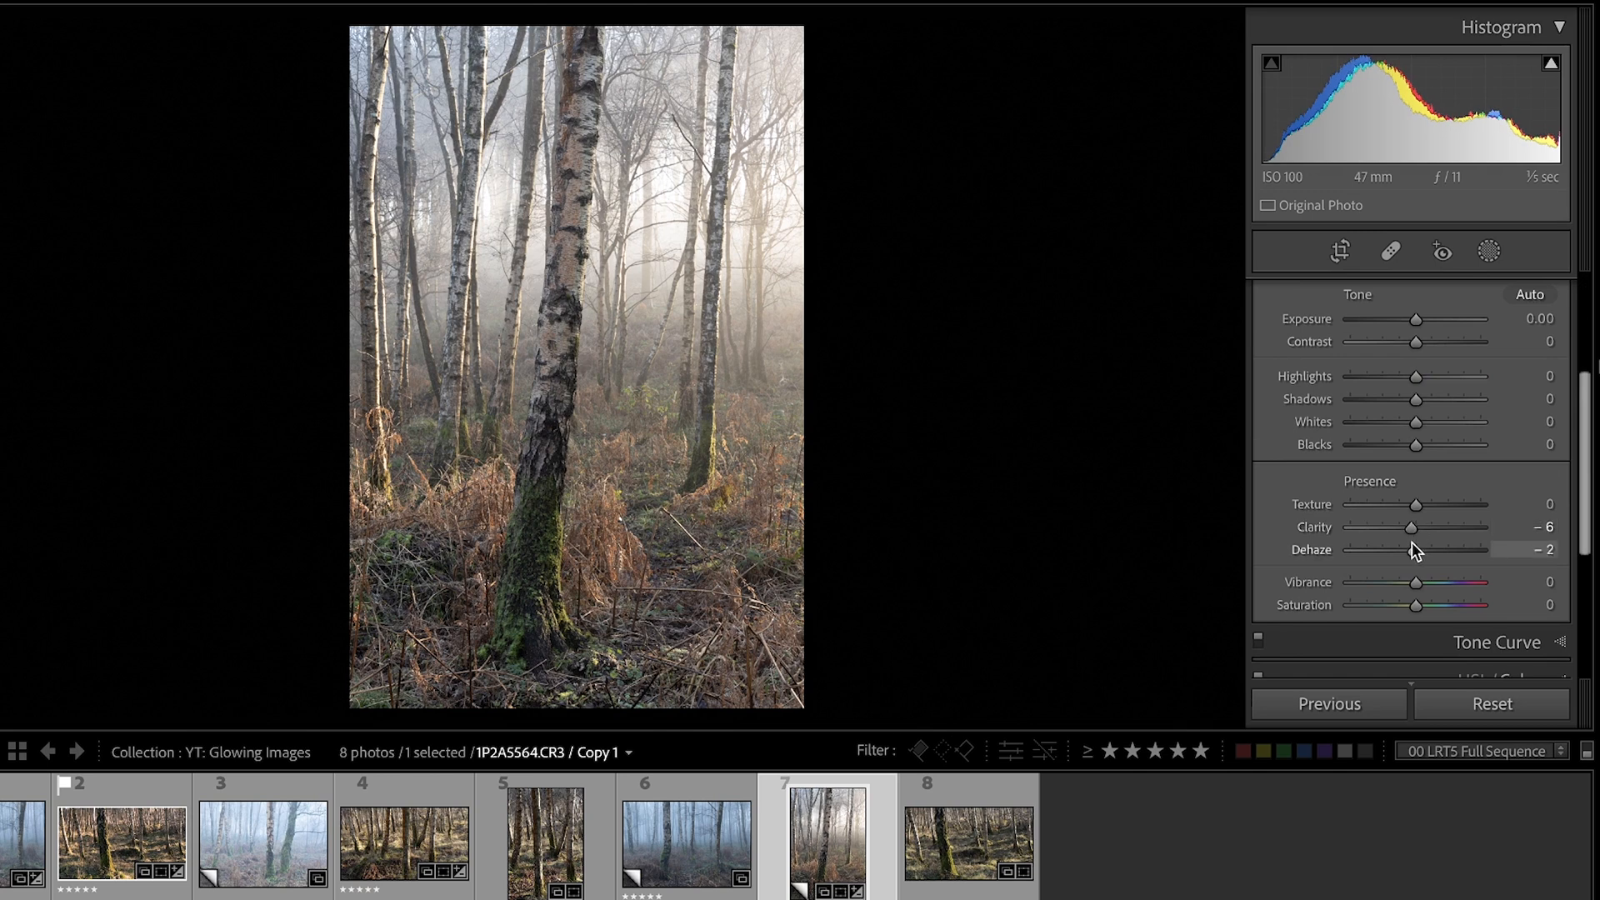
drag(1416, 605, 1423, 581)
Step: Shape the tone curve with points at input 67, output 58 and input 127, output 126, and compare the photo without it
scroll(1476, 500, down, 3)
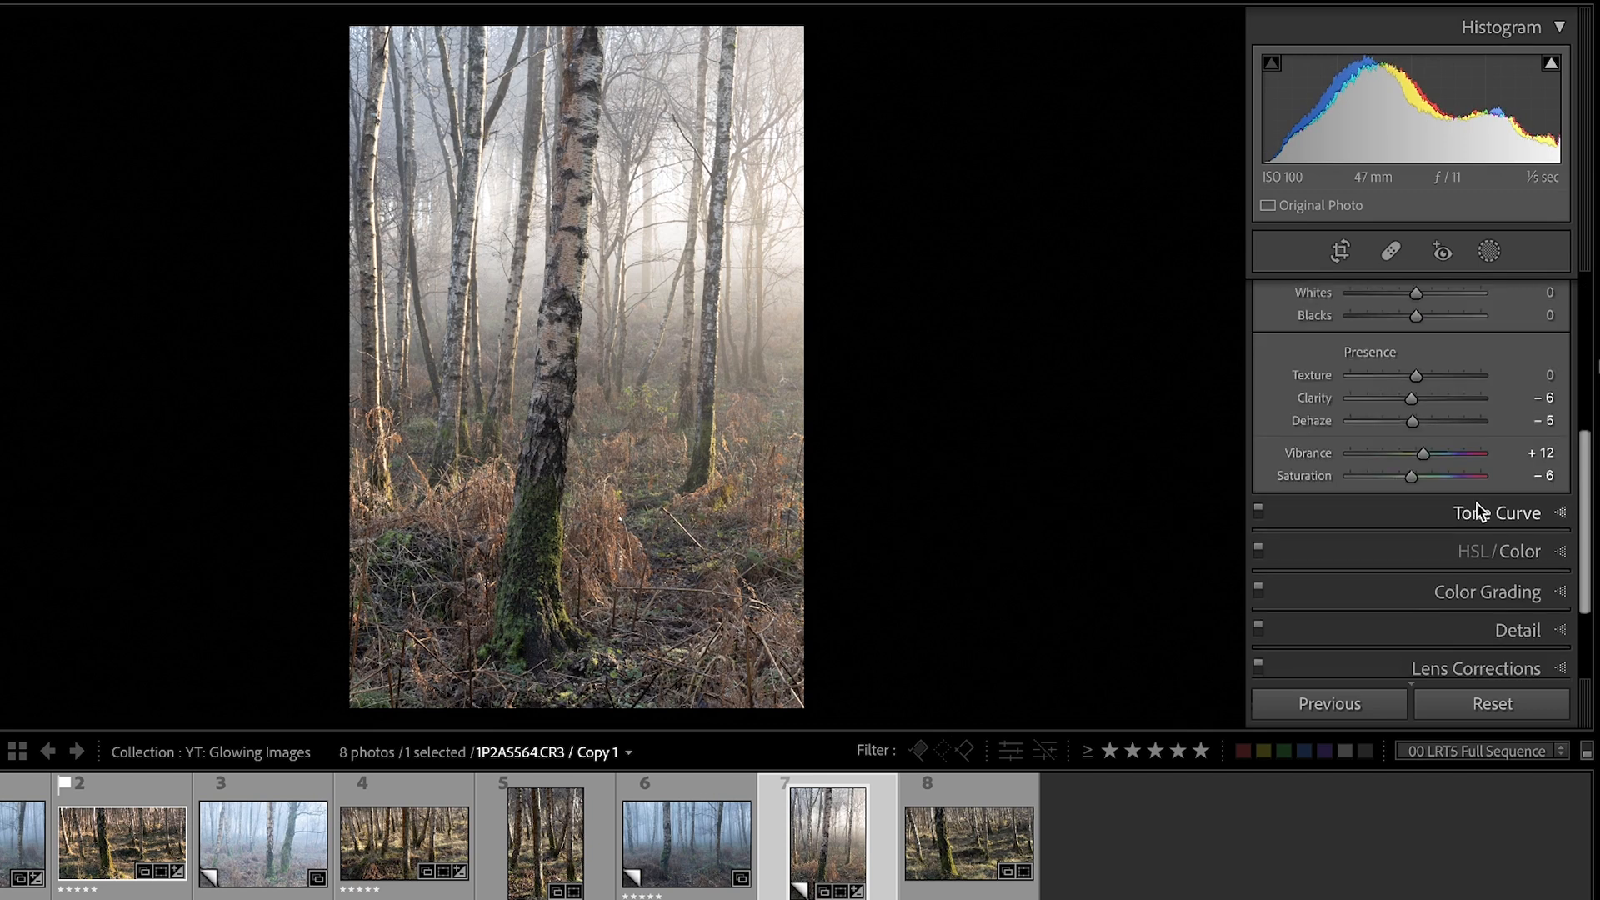
click(1476, 510)
scroll(1428, 459, up, 3)
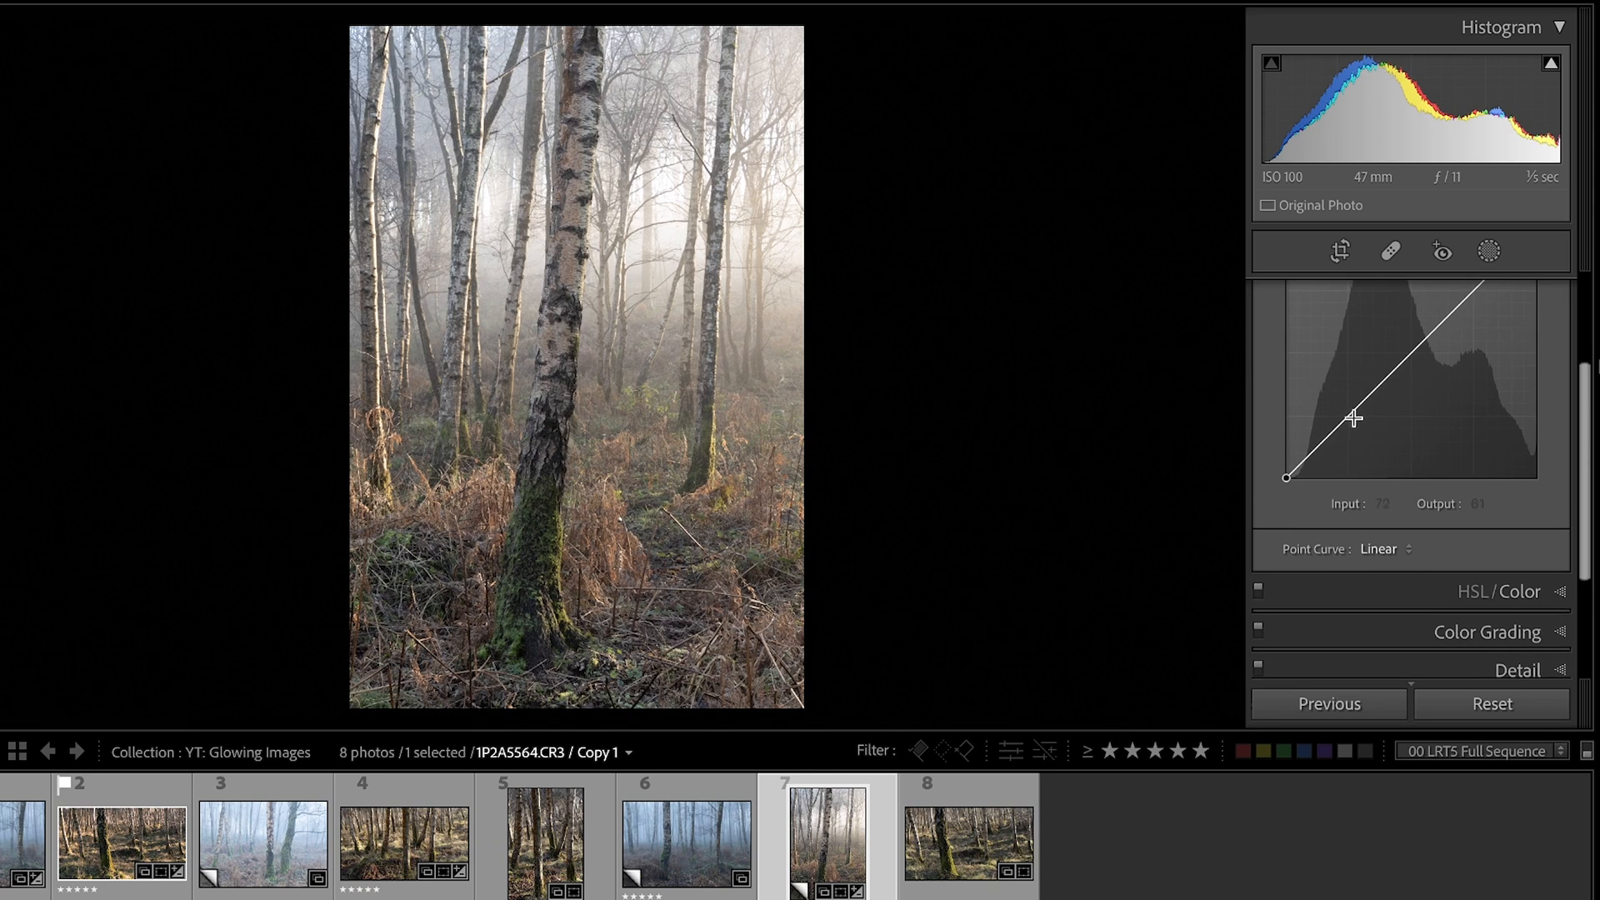
drag(1346, 418, 1350, 422)
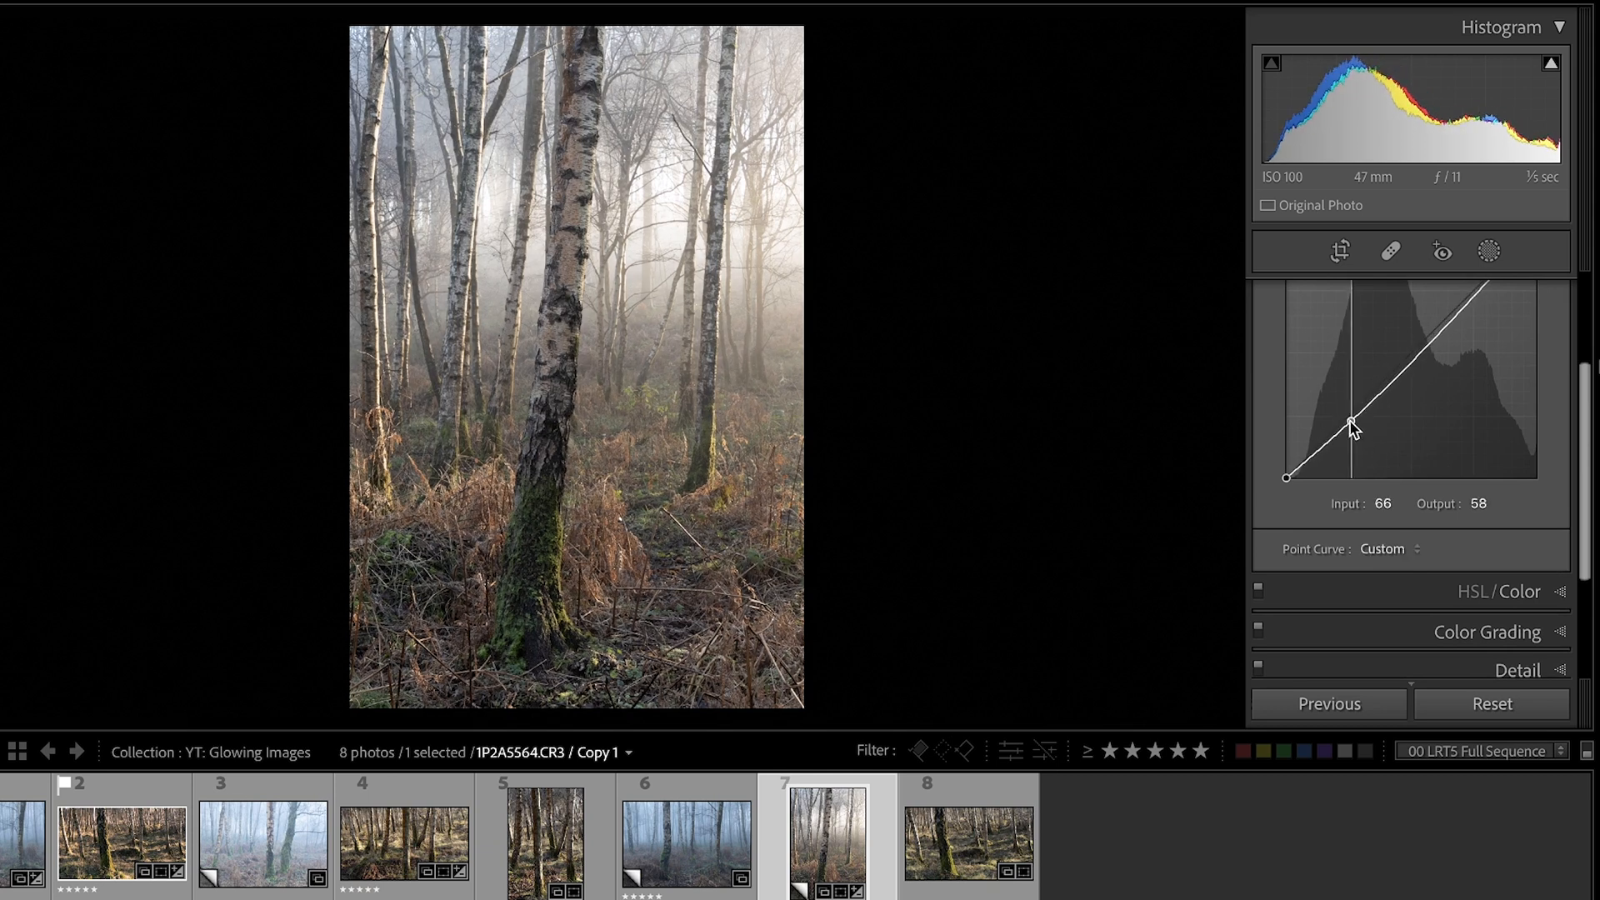
scroll(1351, 424, up, 1)
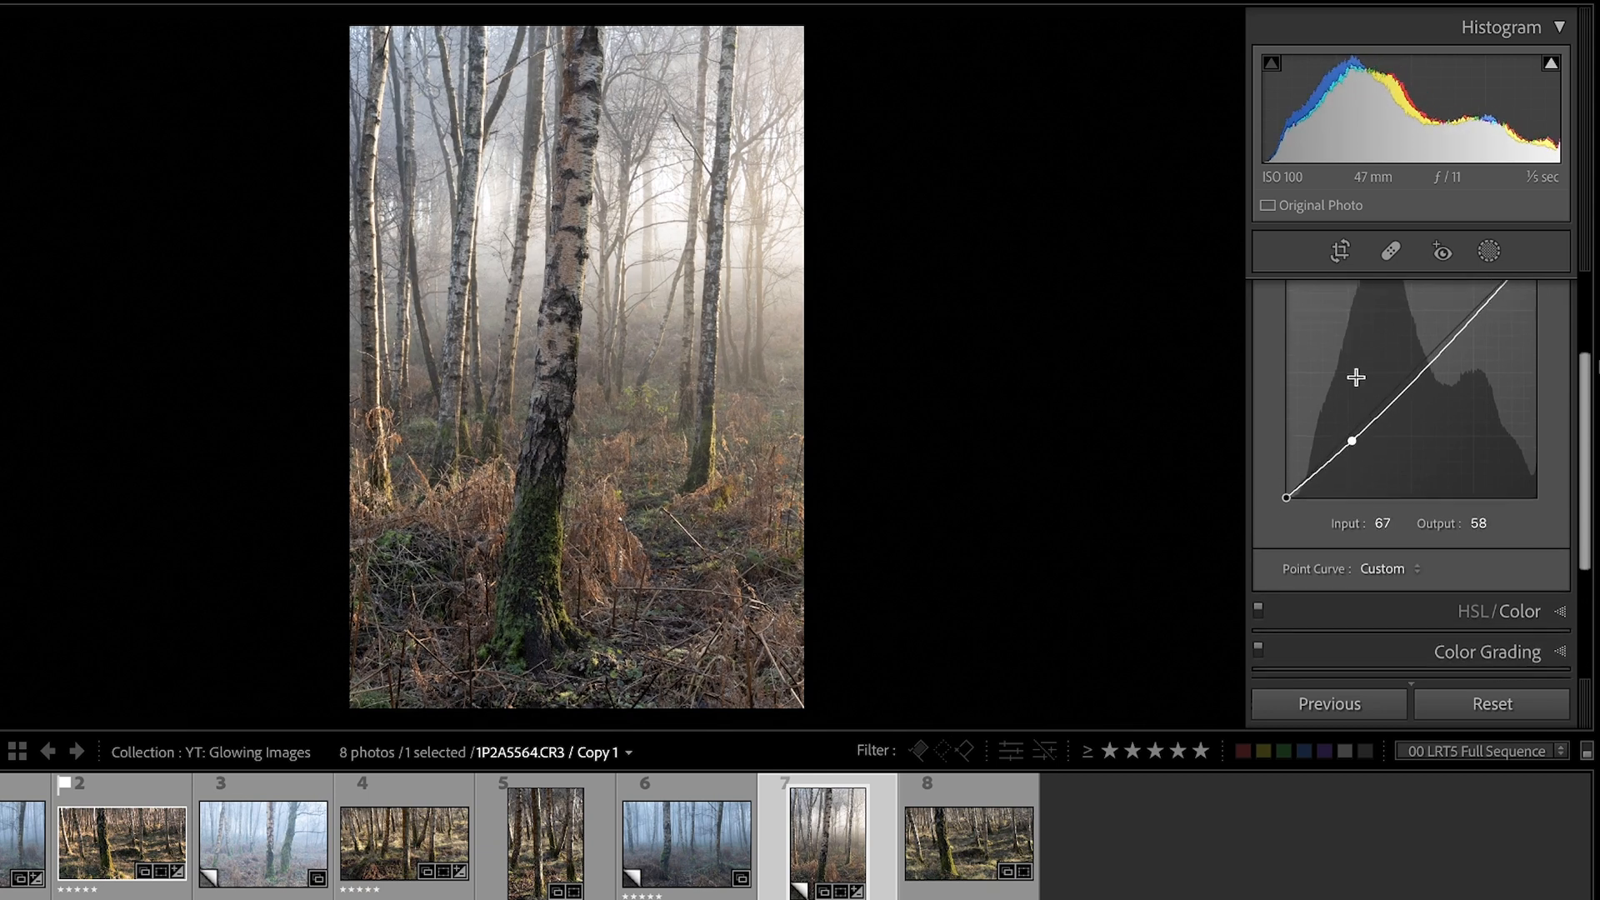
drag(1417, 397, 1410, 388)
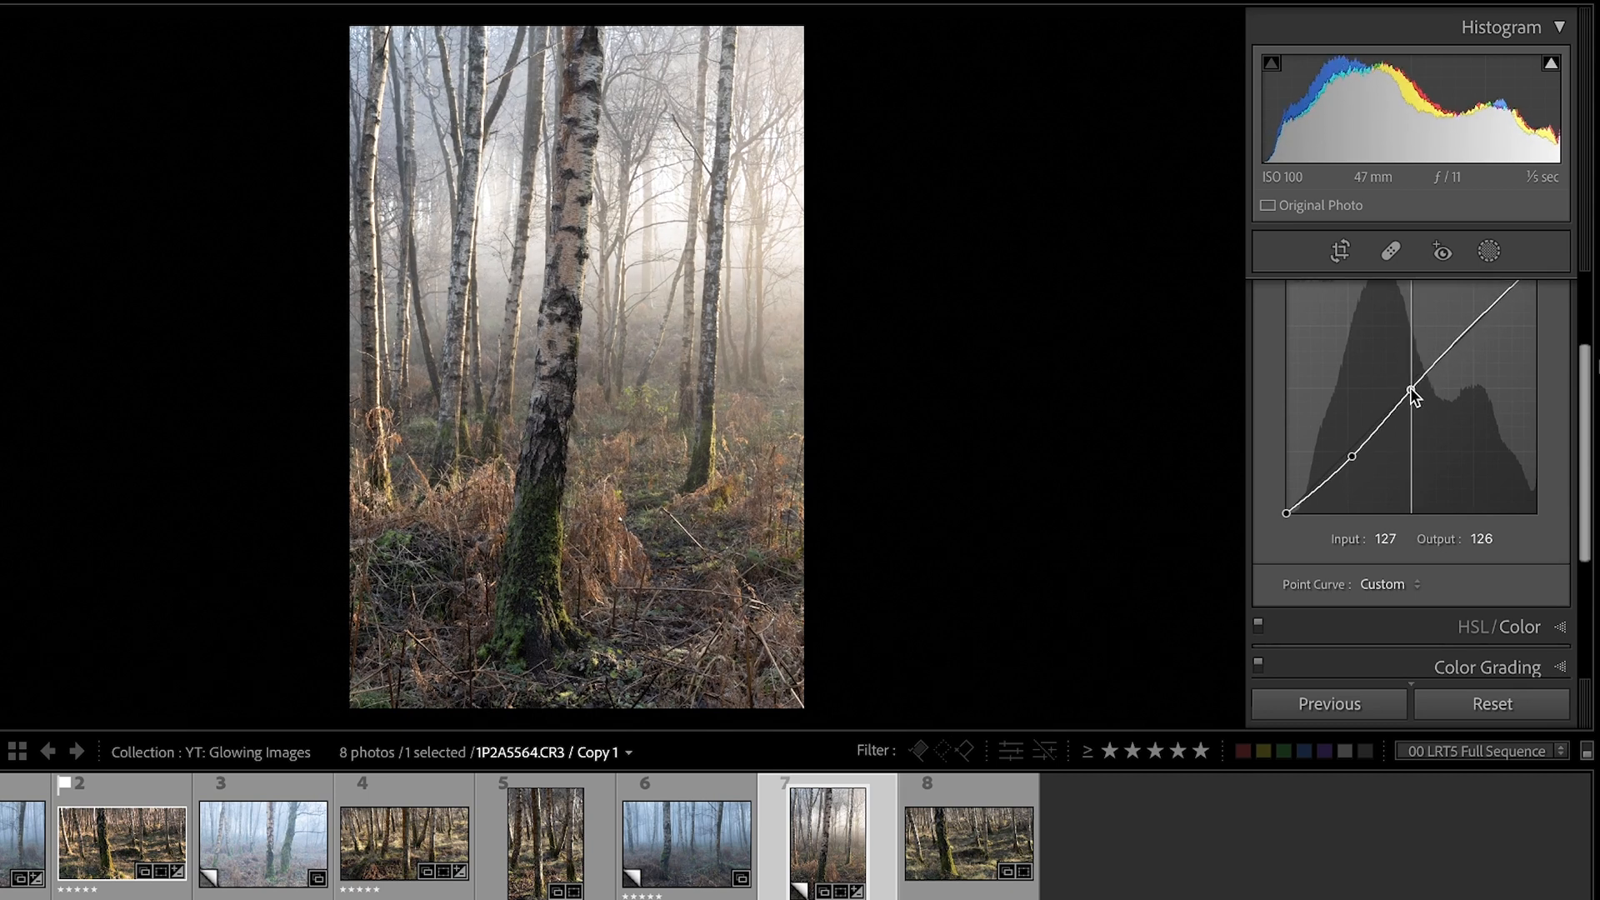
scroll(1332, 402, up, 3)
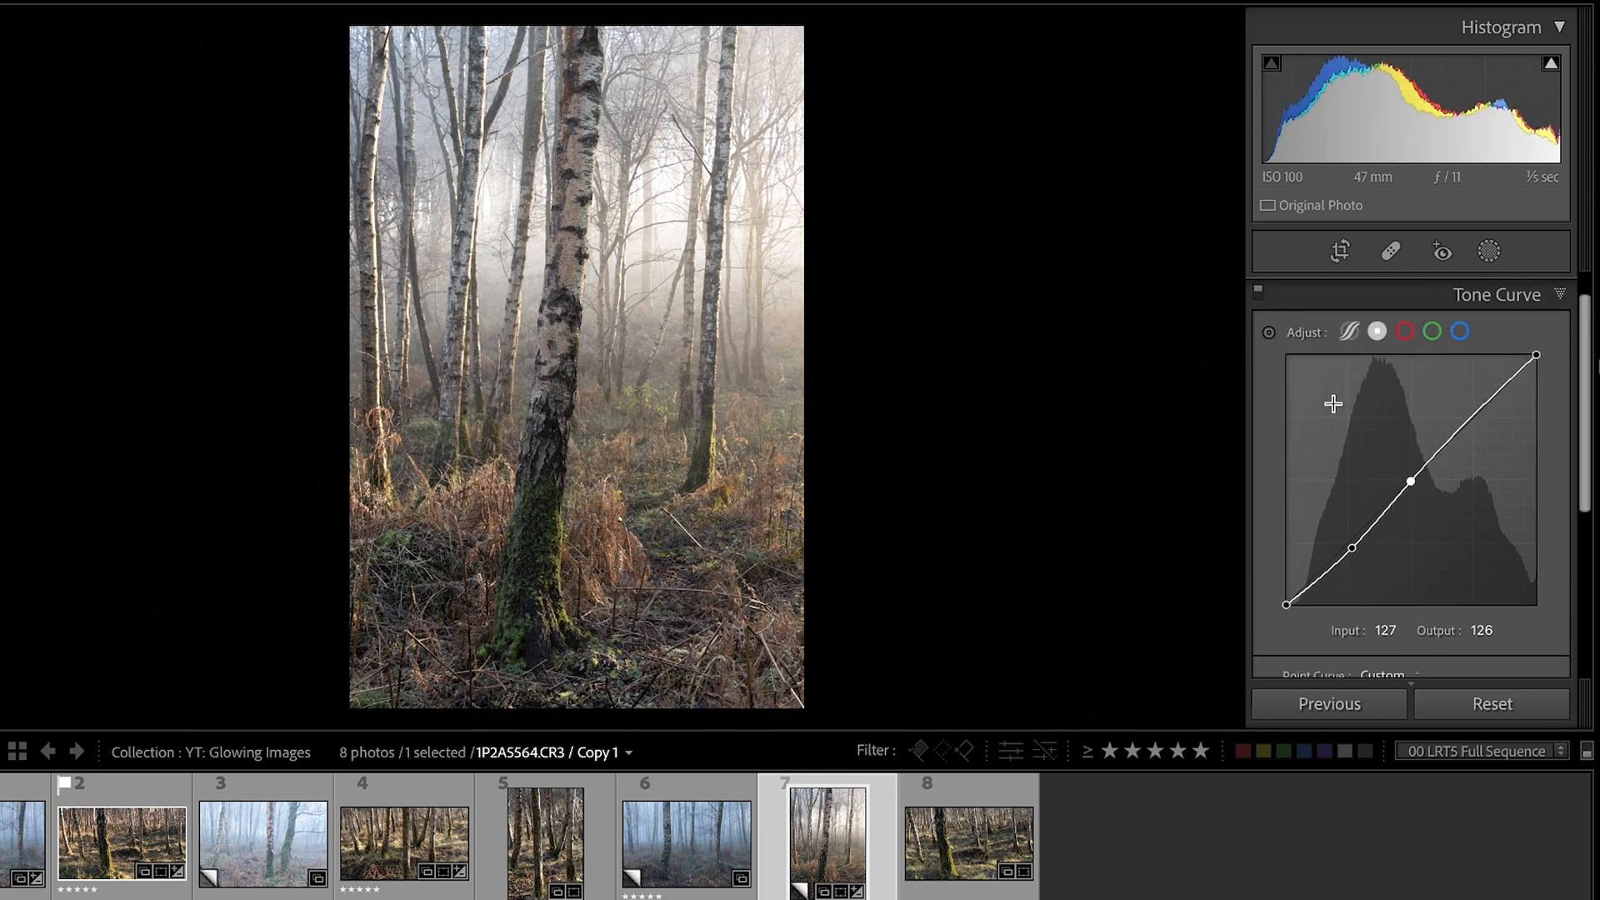
click(1256, 293)
click(1256, 292)
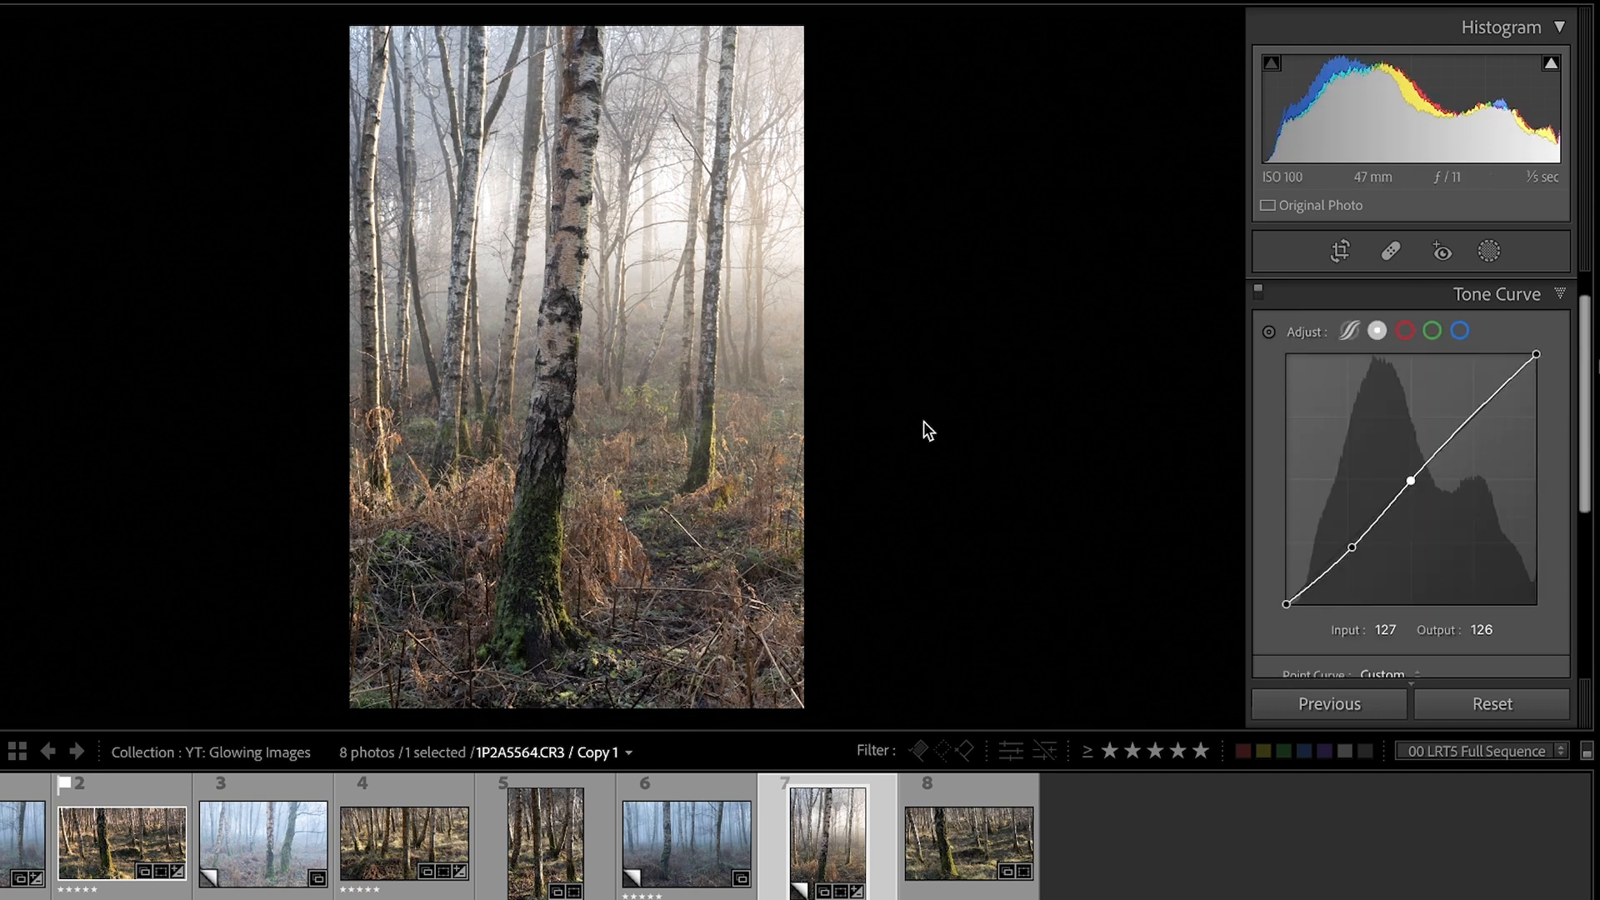
Step: Color grade the shadows with a slight blue tint and the highlights with orange at hue 24, saturation 27
scroll(1478, 486, down, 5)
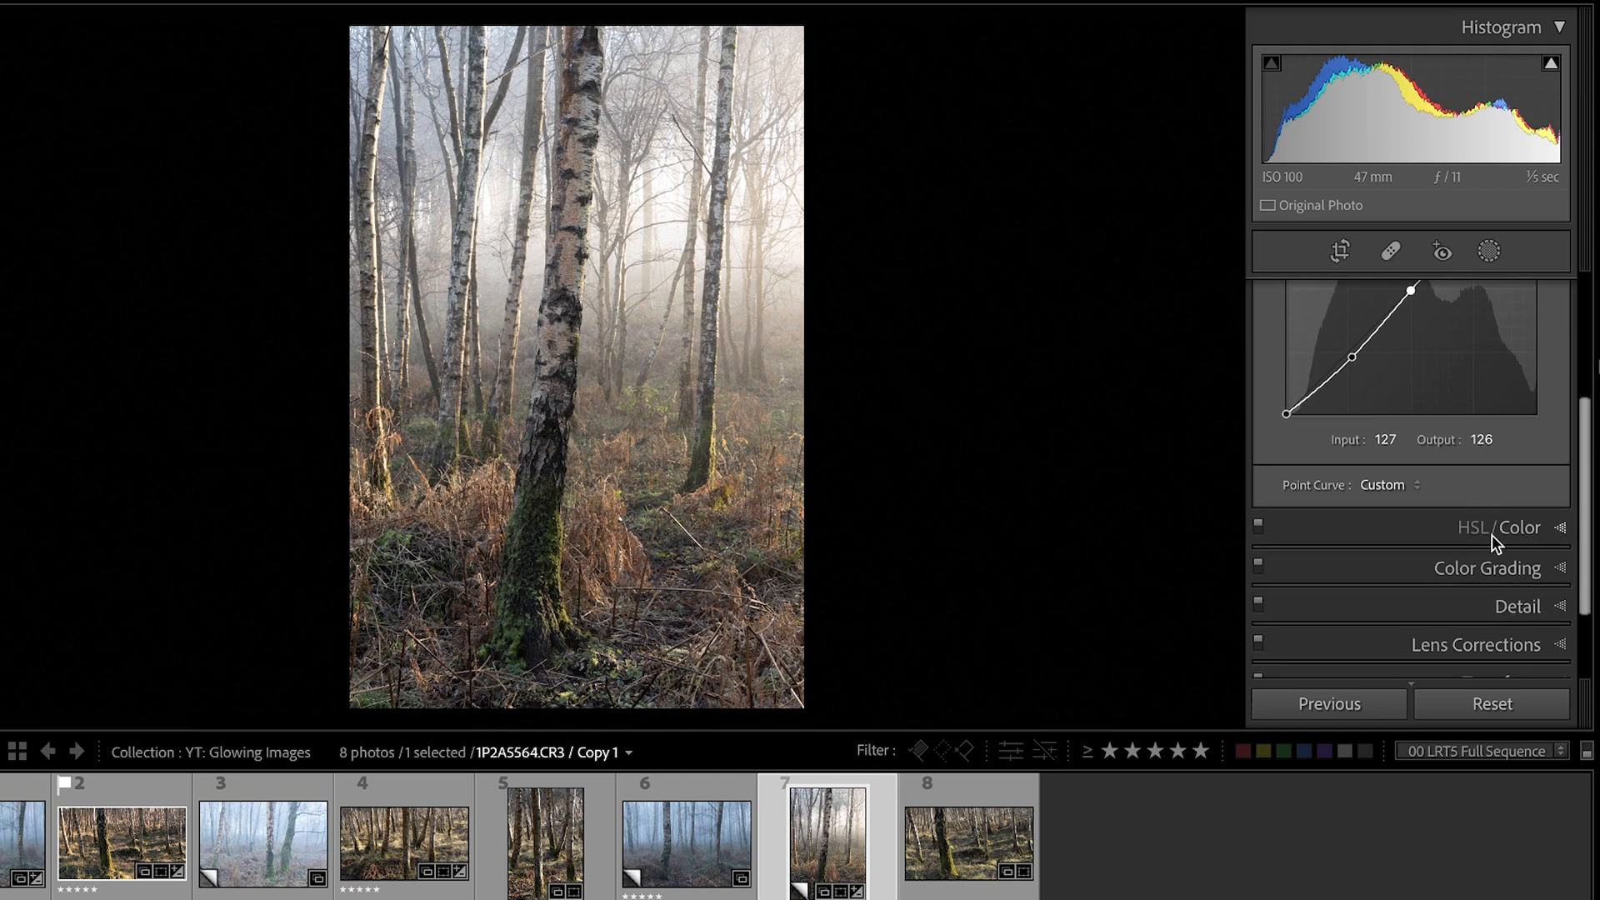
click(1489, 533)
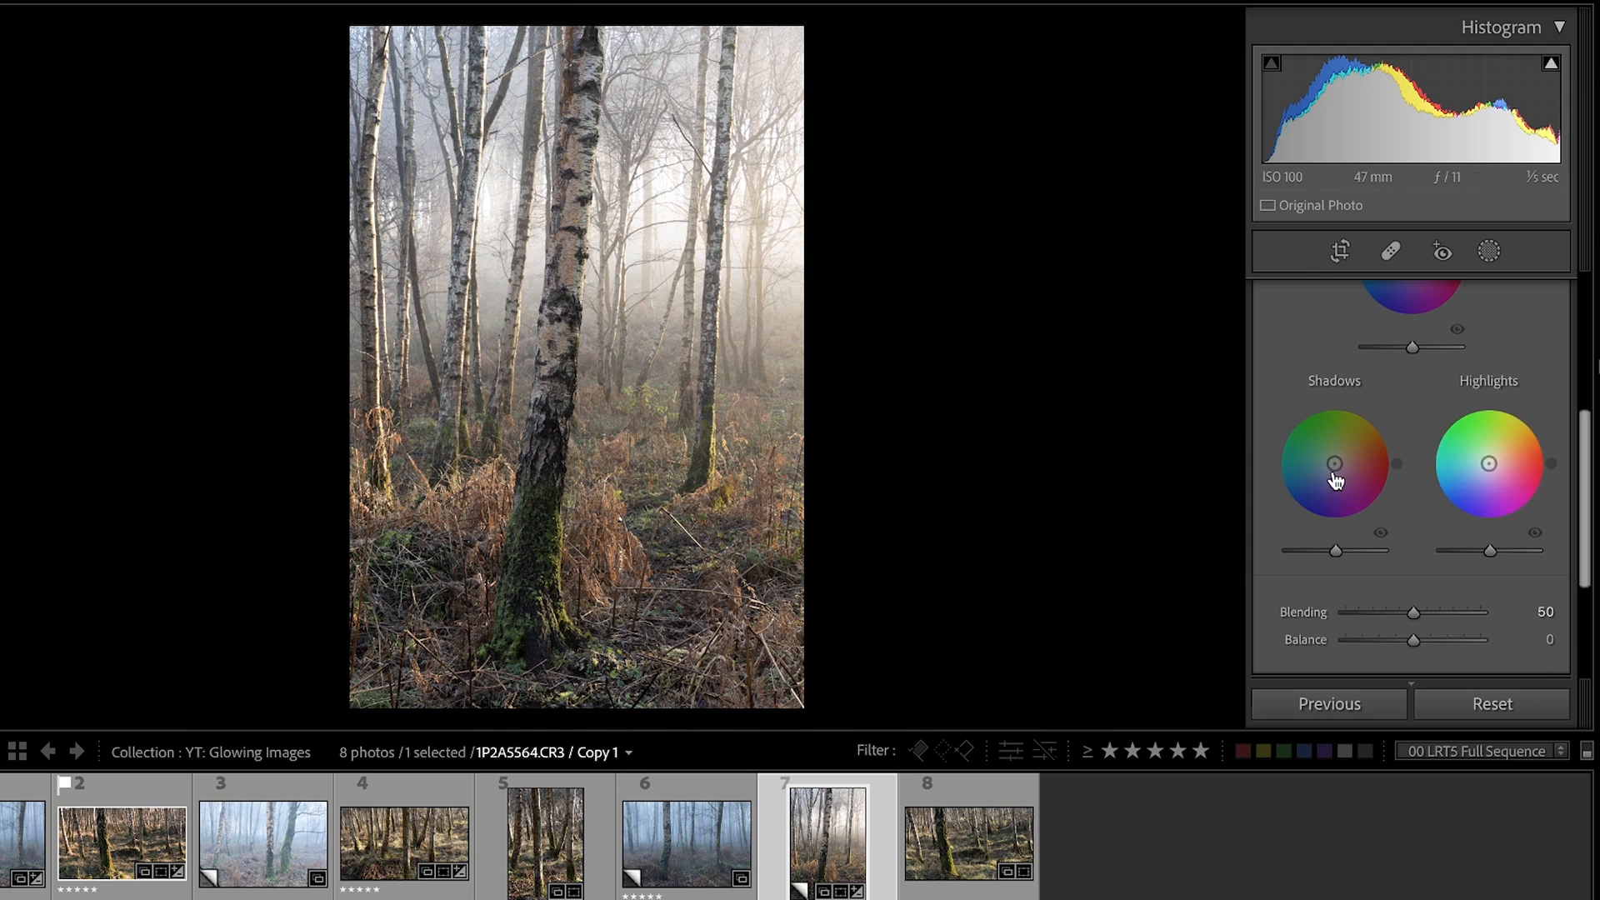
drag(1334, 463, 1330, 465)
drag(1489, 464, 1502, 458)
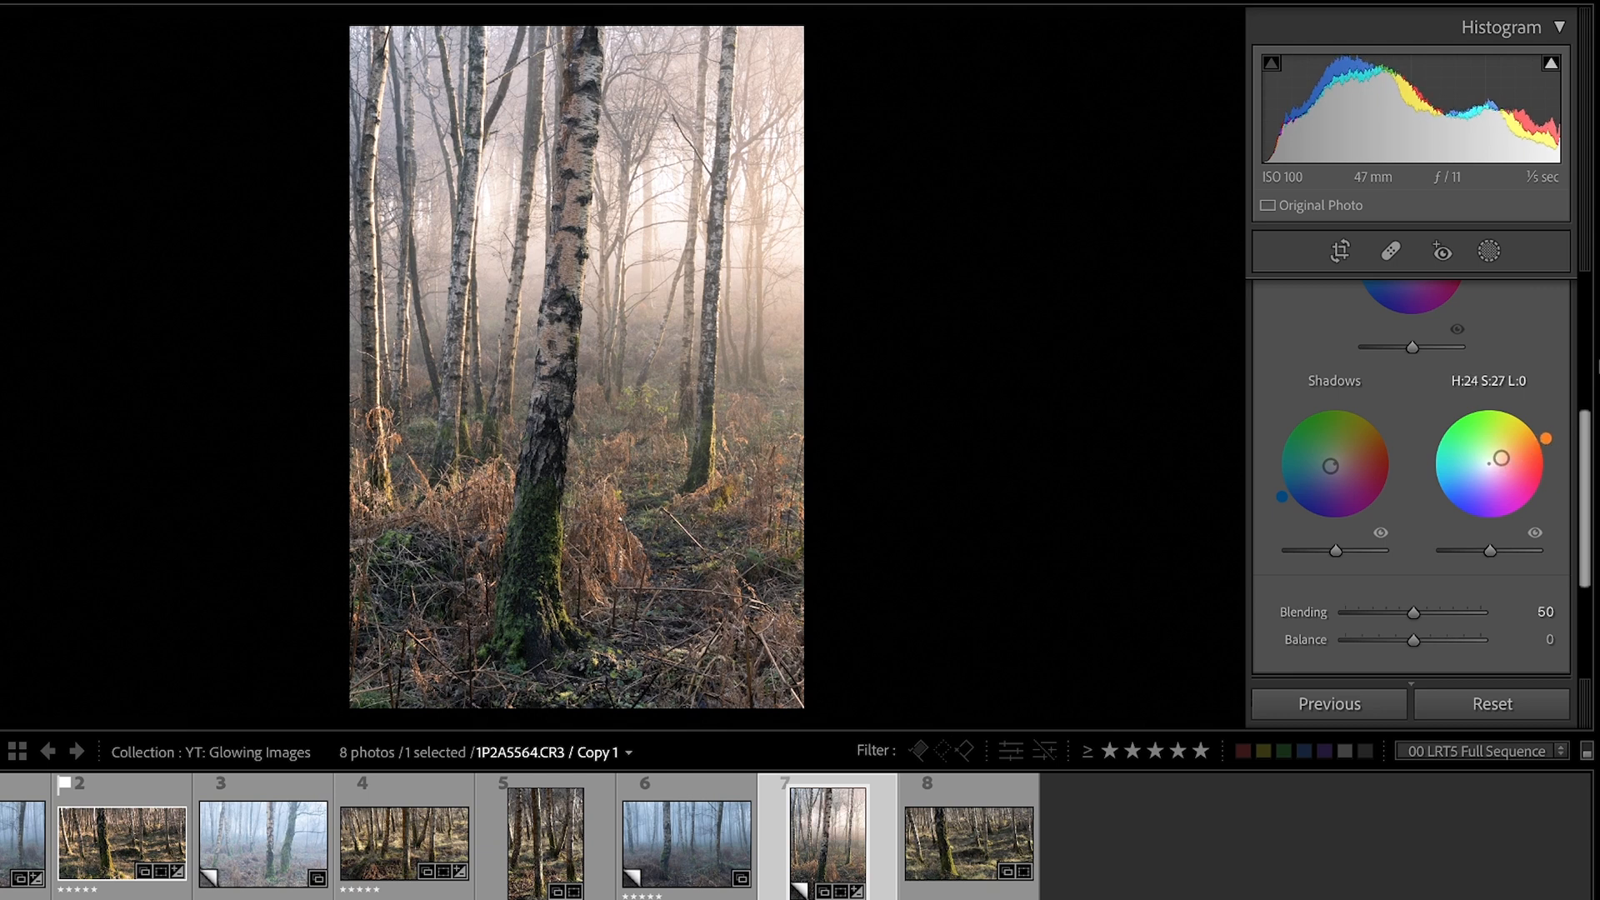
Step: Give the midtones a slight yellow tint and compare the photo with and without the color grading
scroll(1443, 417, up, 3)
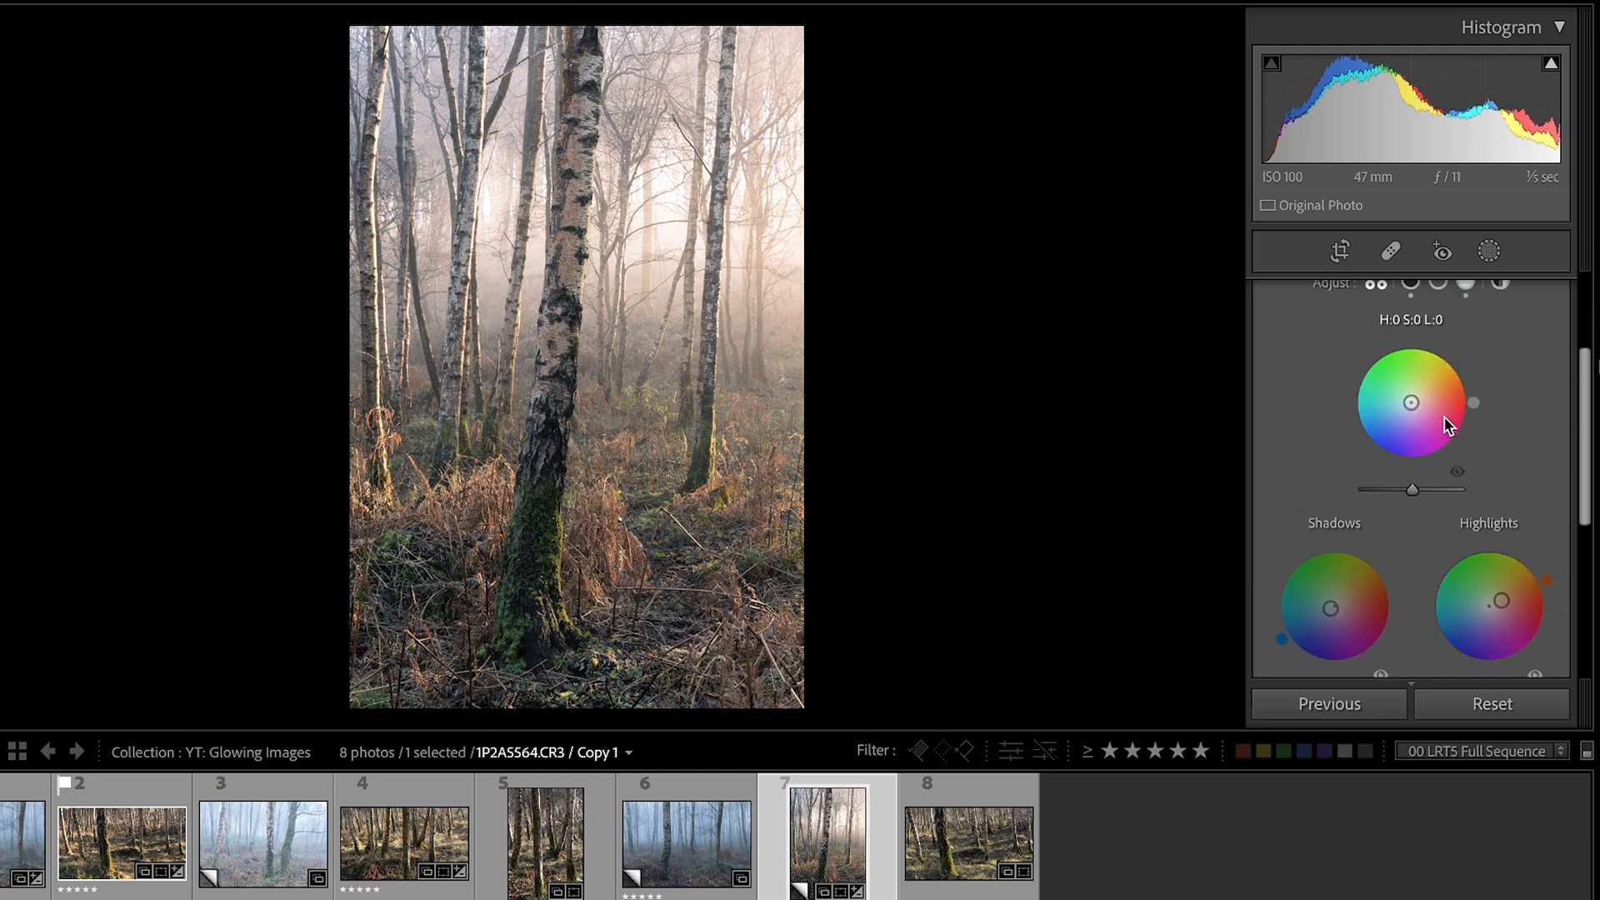
drag(1412, 404, 1450, 355)
double_click(1414, 401)
key(ctrl+z)
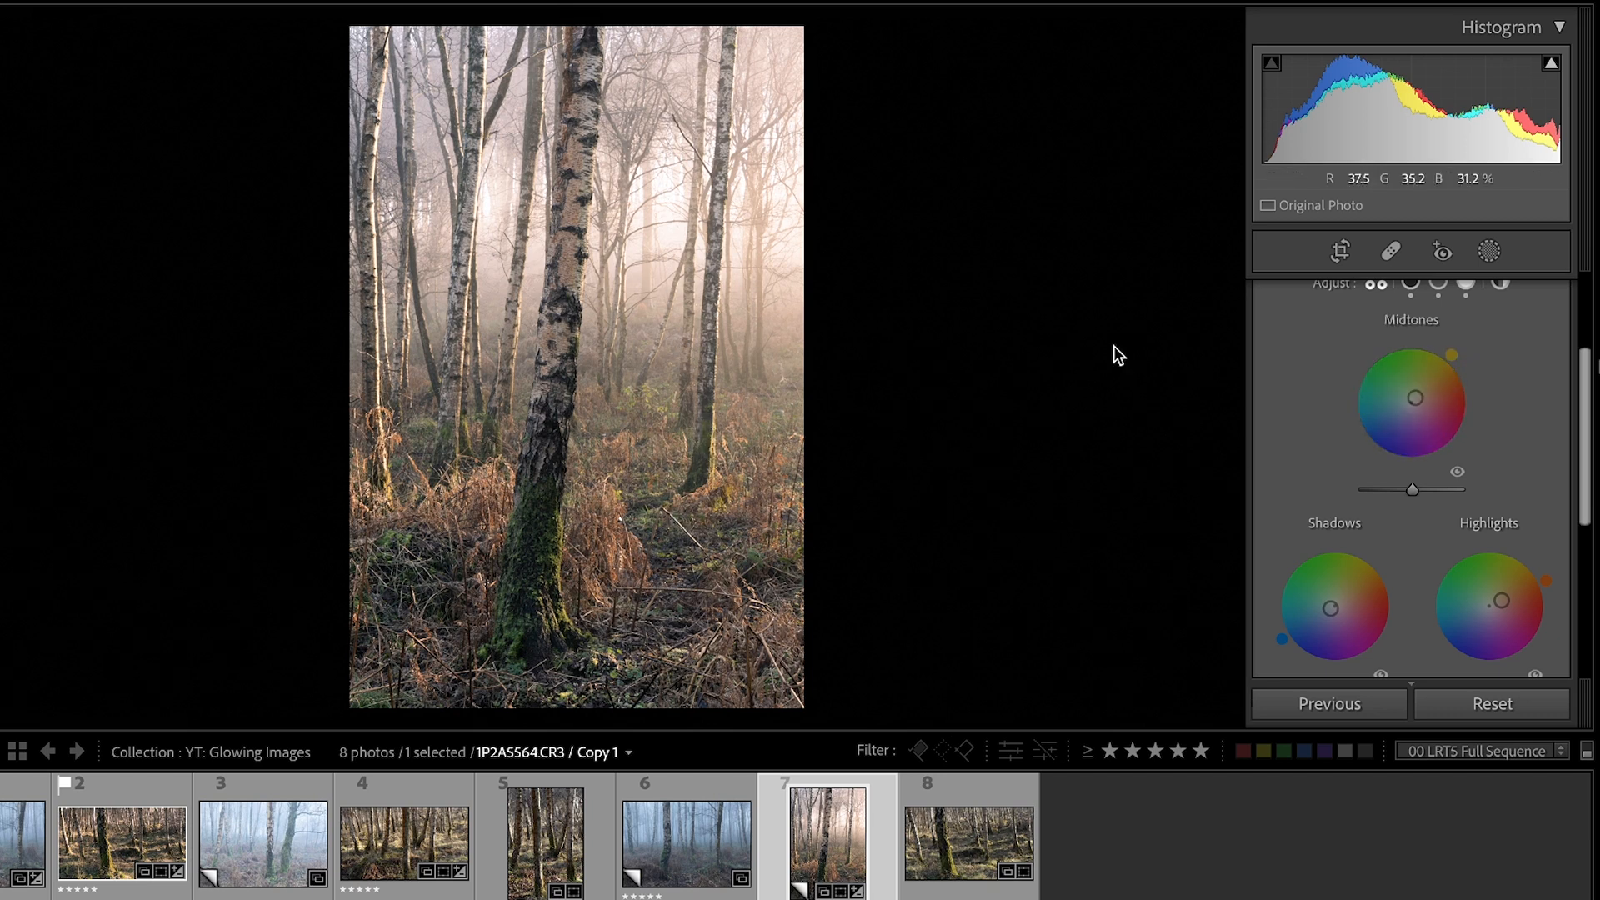
scroll(1512, 406, up, 2)
click(1258, 350)
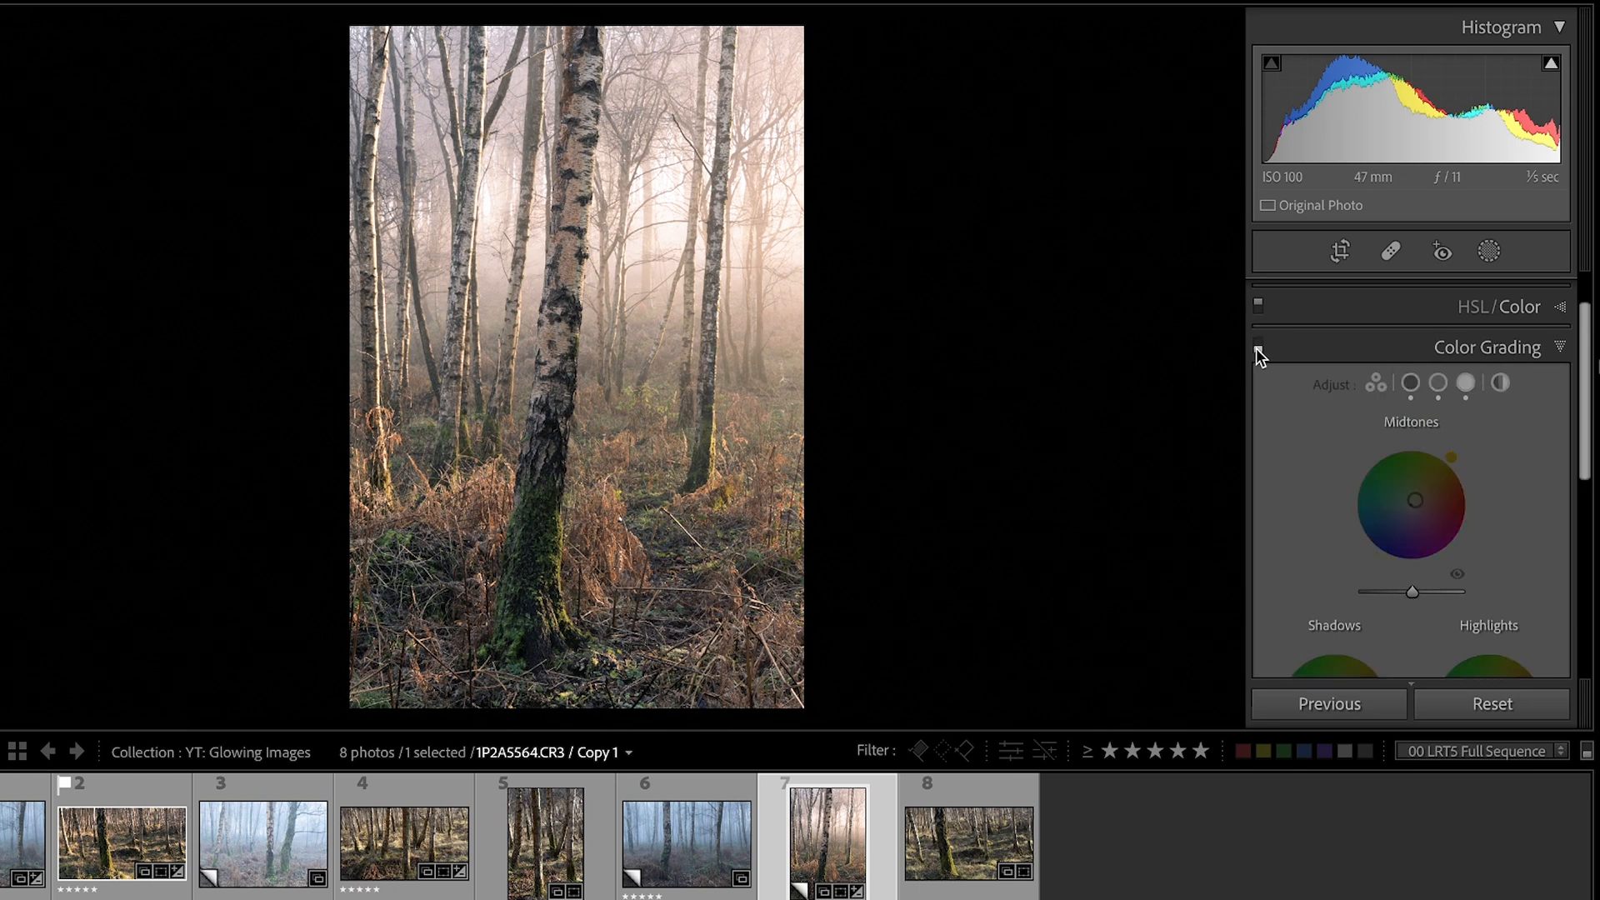
click(1257, 347)
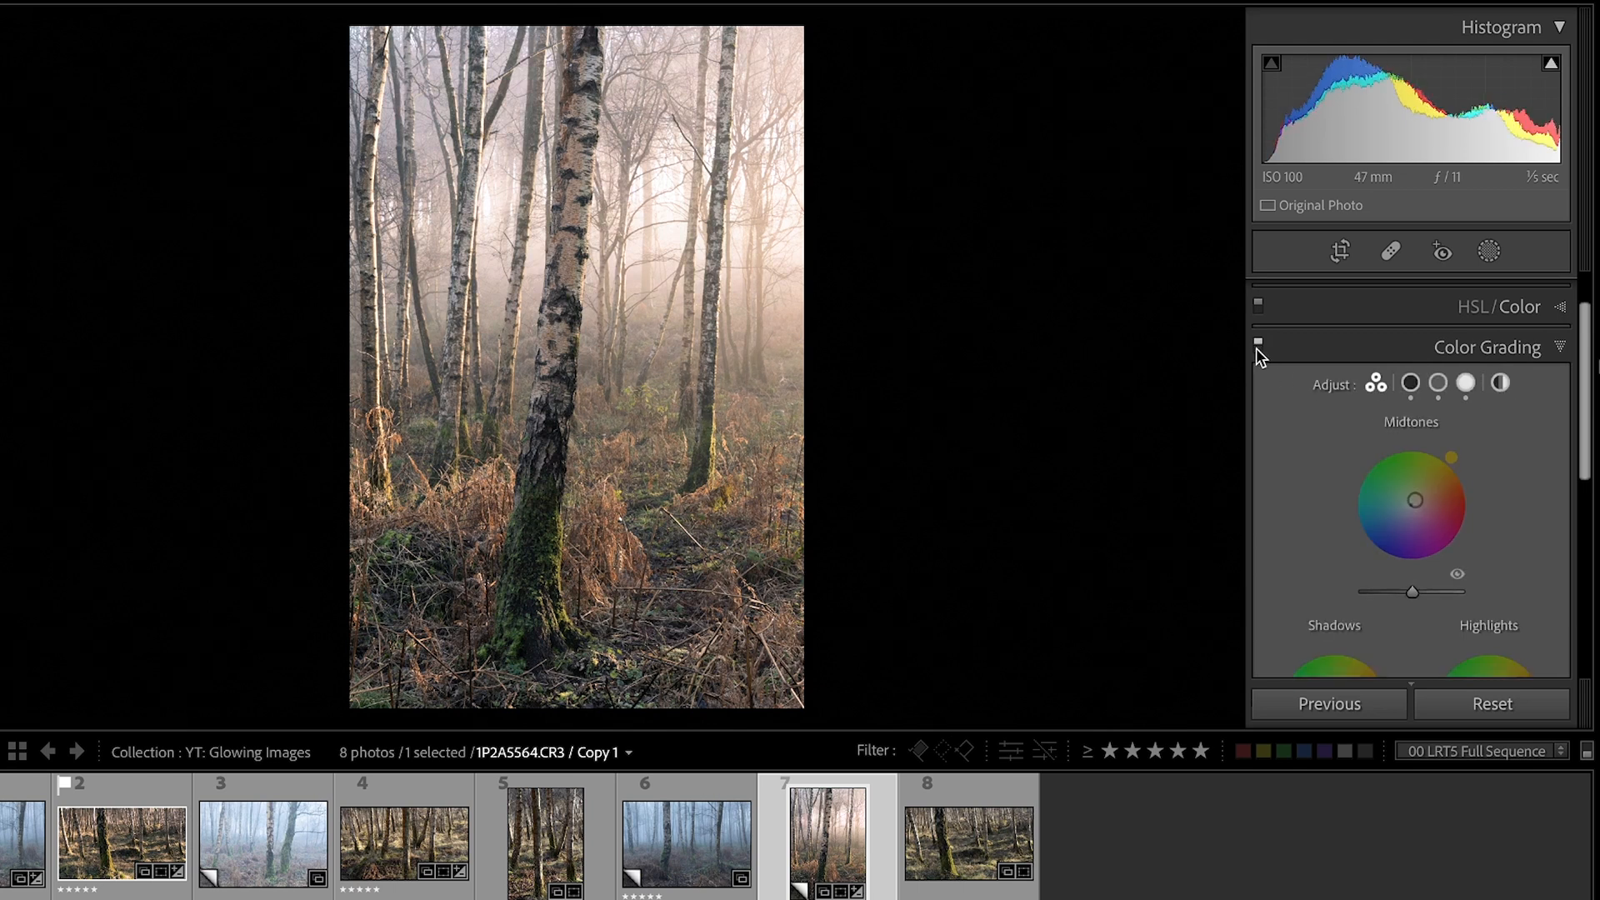
click(1551, 347)
Step: Create a Color Range mask sampled from the green moss on the central trunk, with Refine at 38
key(shift+w)
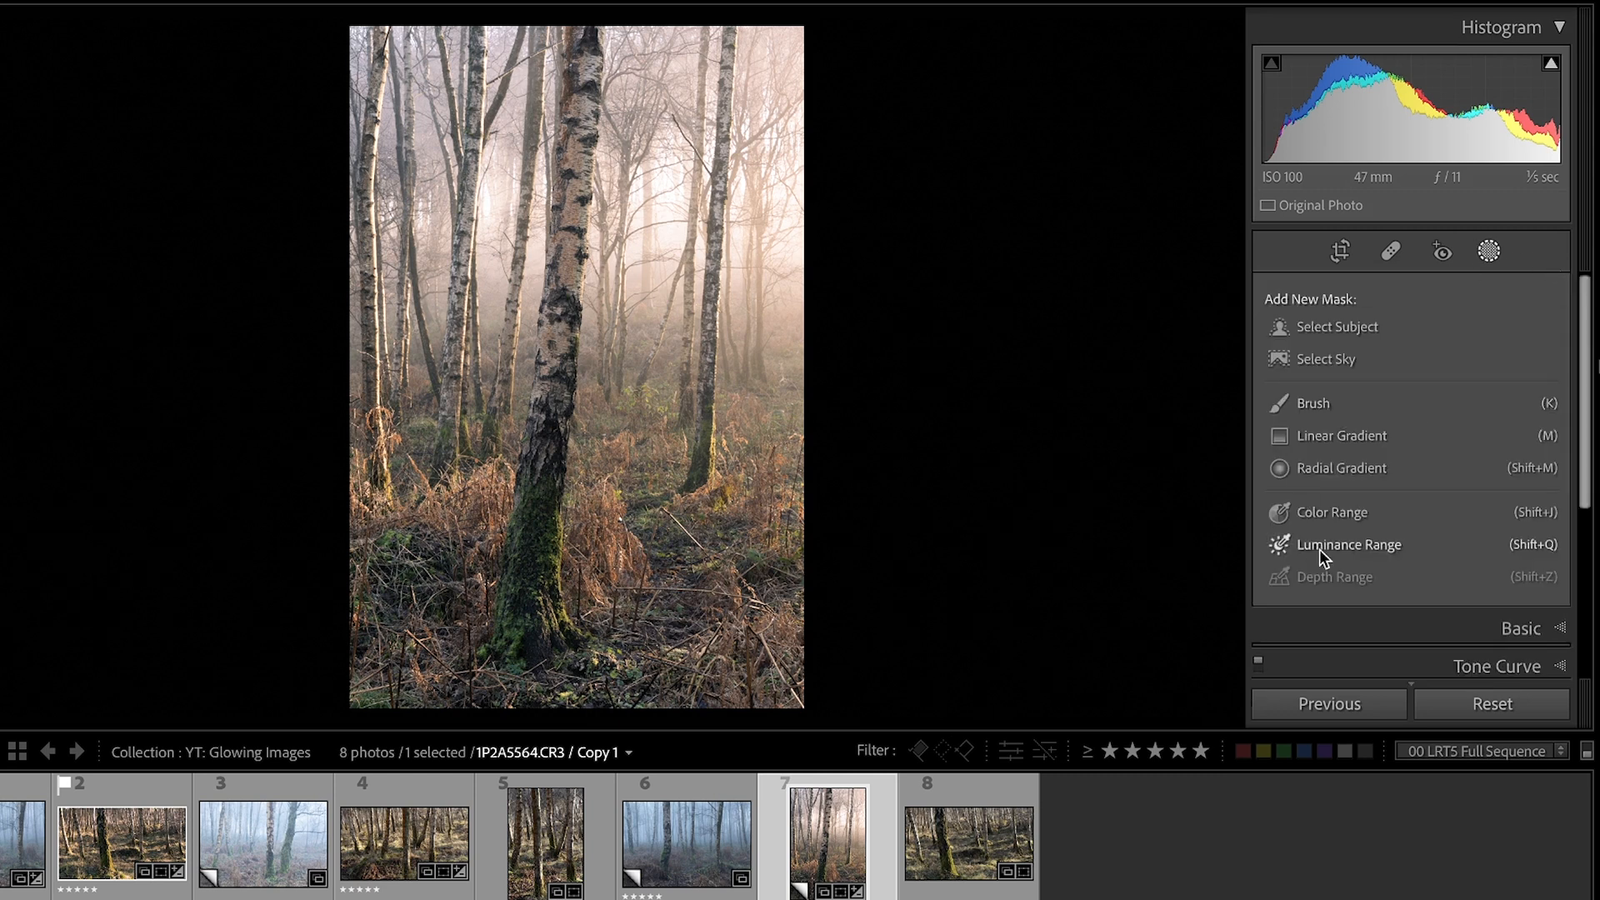
click(1328, 510)
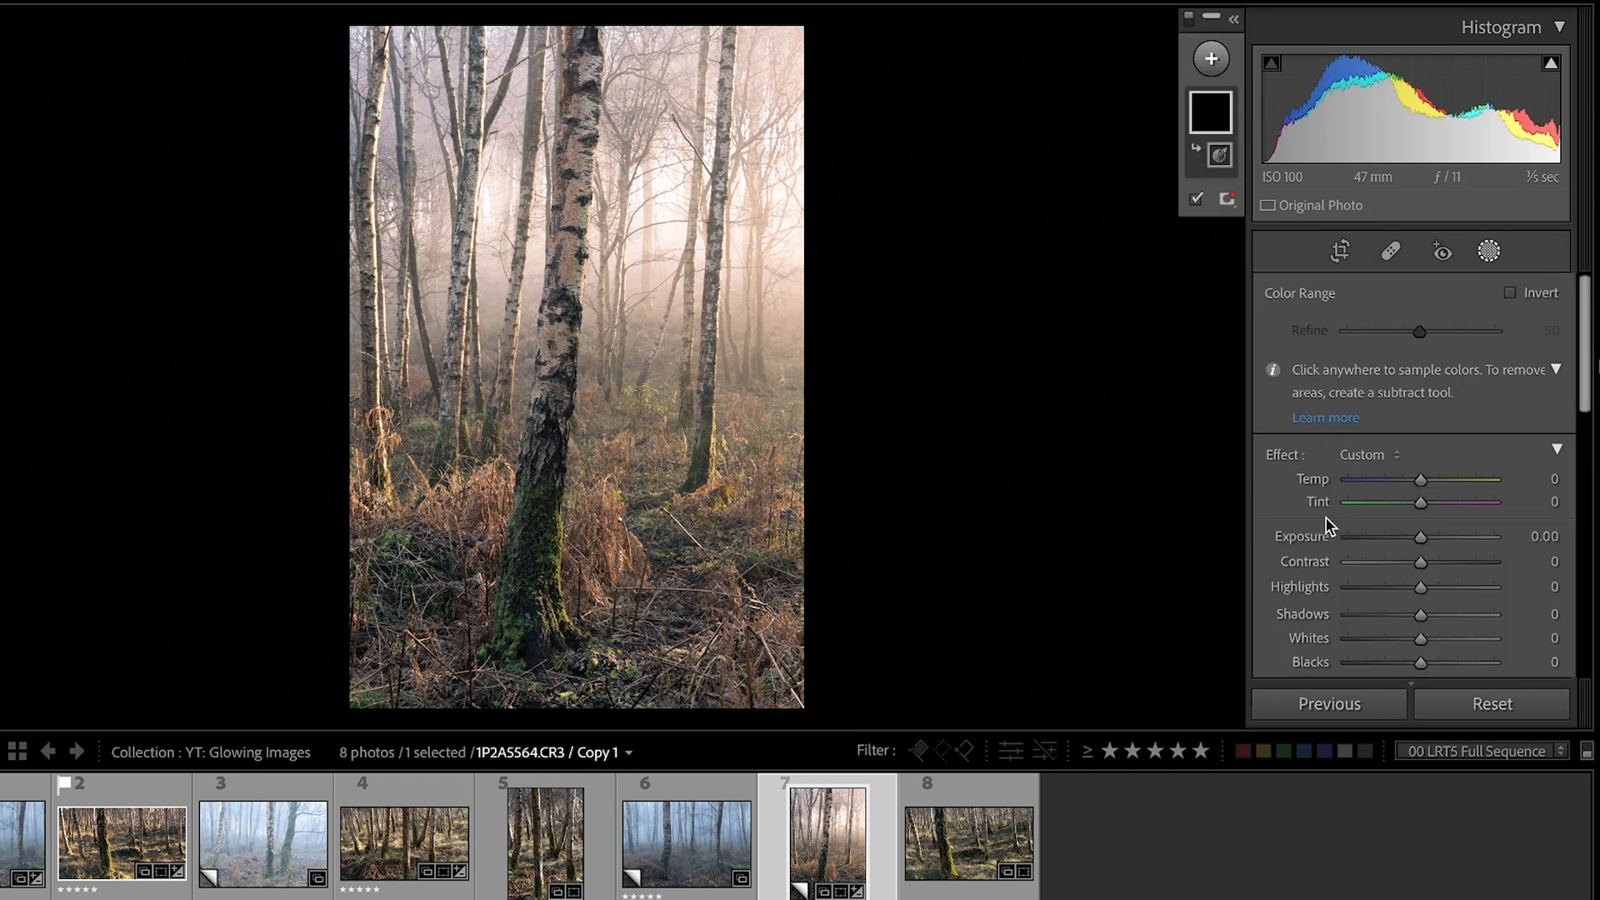
click(542, 555)
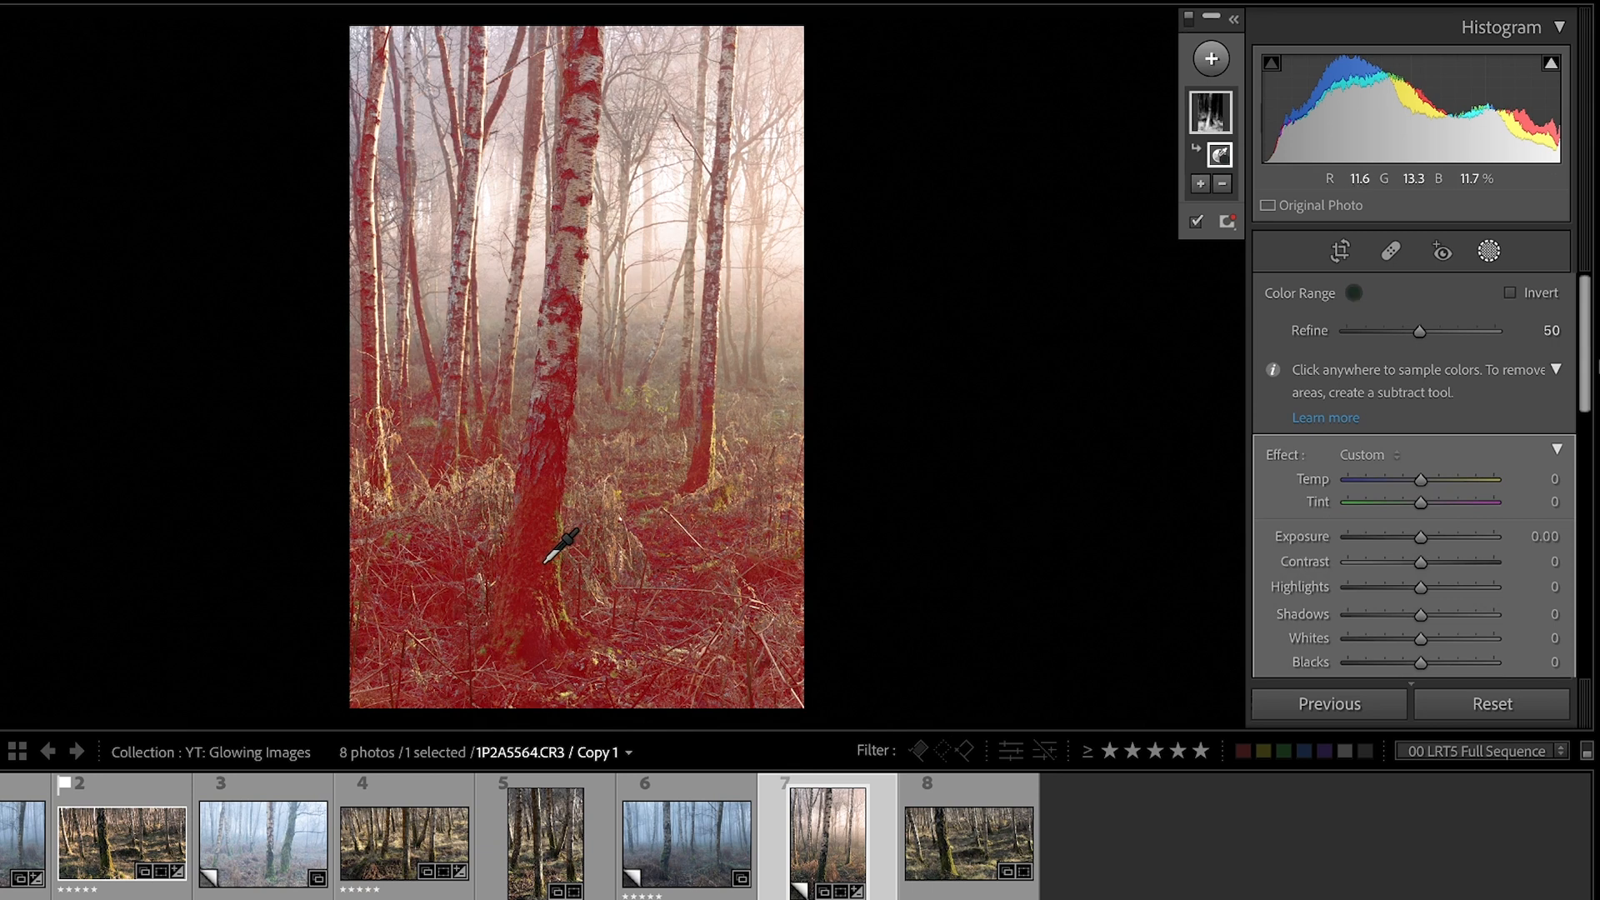
click(557, 553)
click(557, 574)
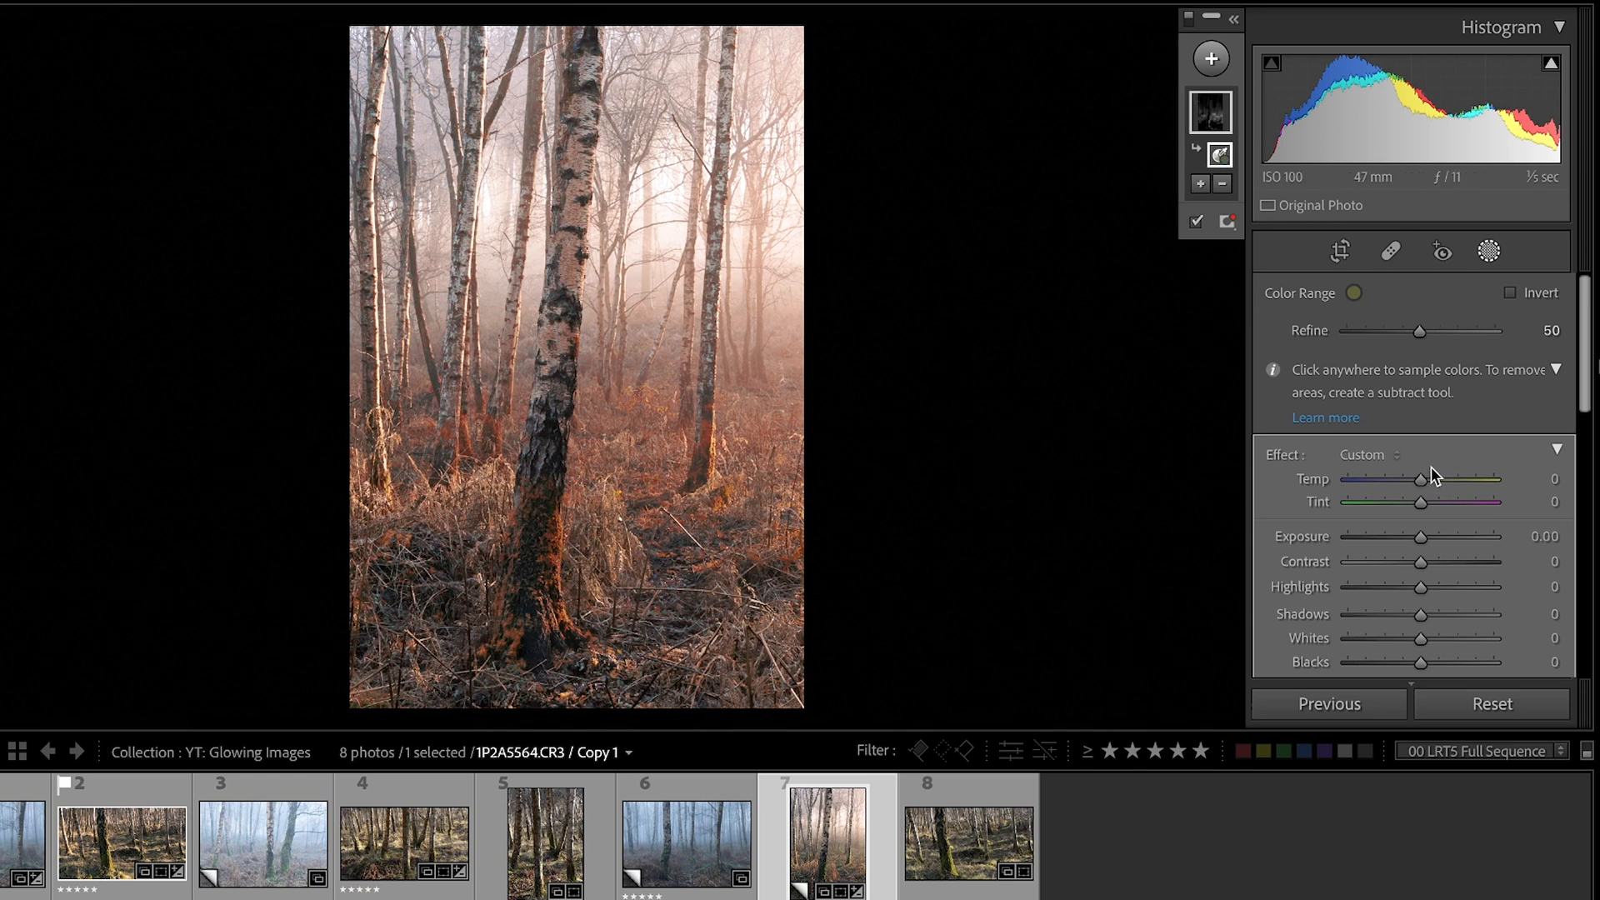
drag(1420, 329, 1402, 329)
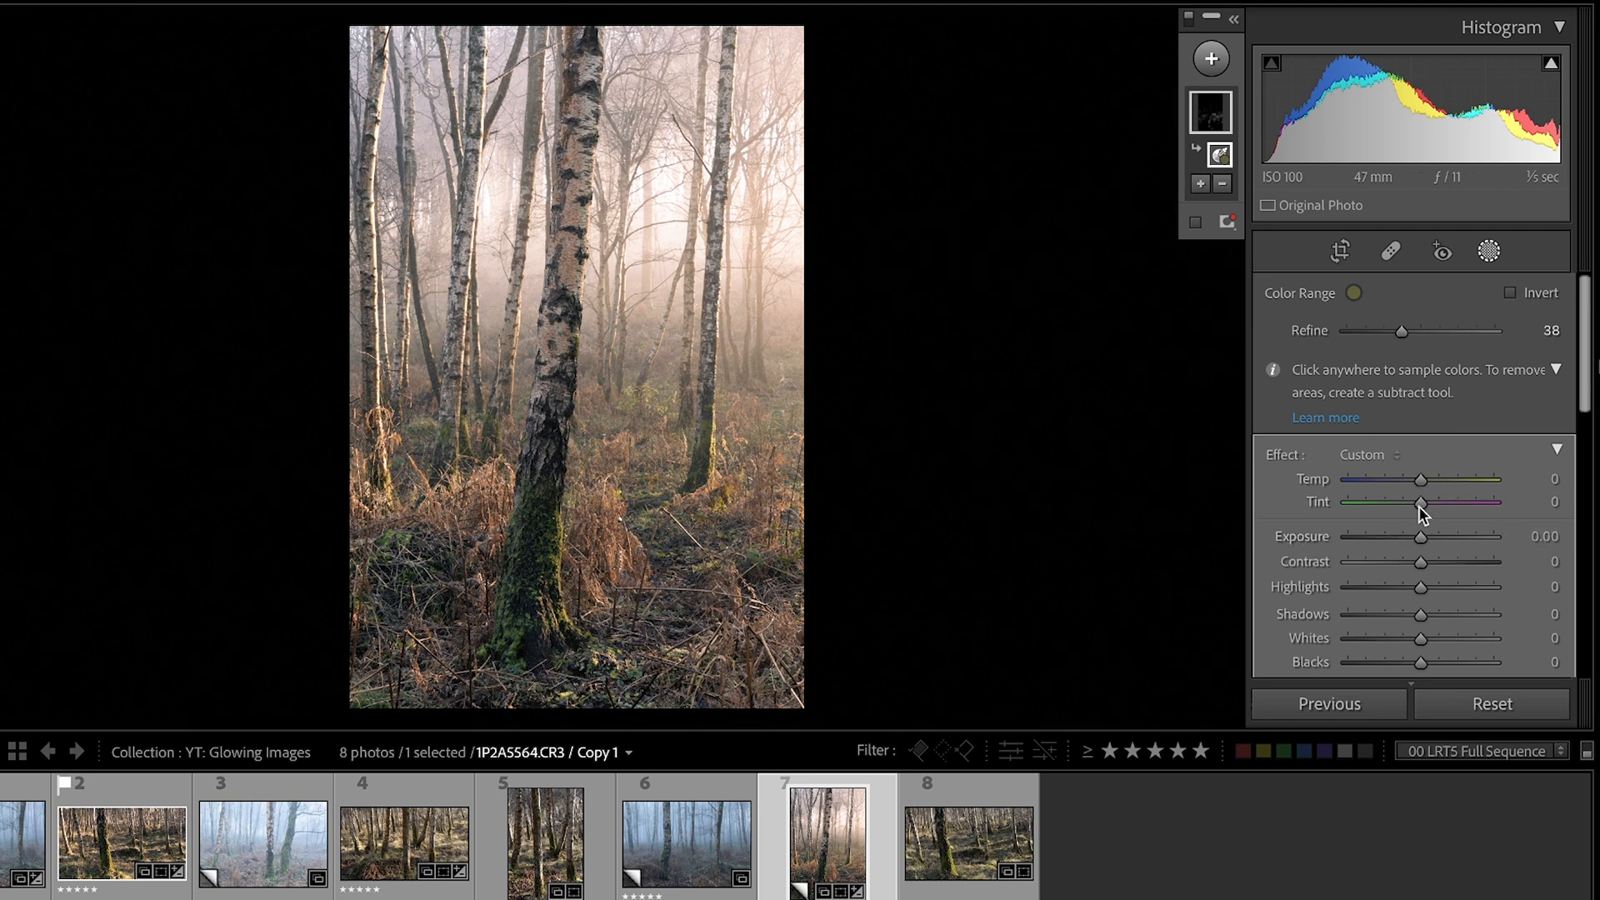
Step: Set the moss mask's Temp to 16, Tint to -10 and Shadows to 5, and finish masking
drag(1418, 503, 1410, 504)
key(Up)
key(Up)
drag(1417, 480, 1430, 476)
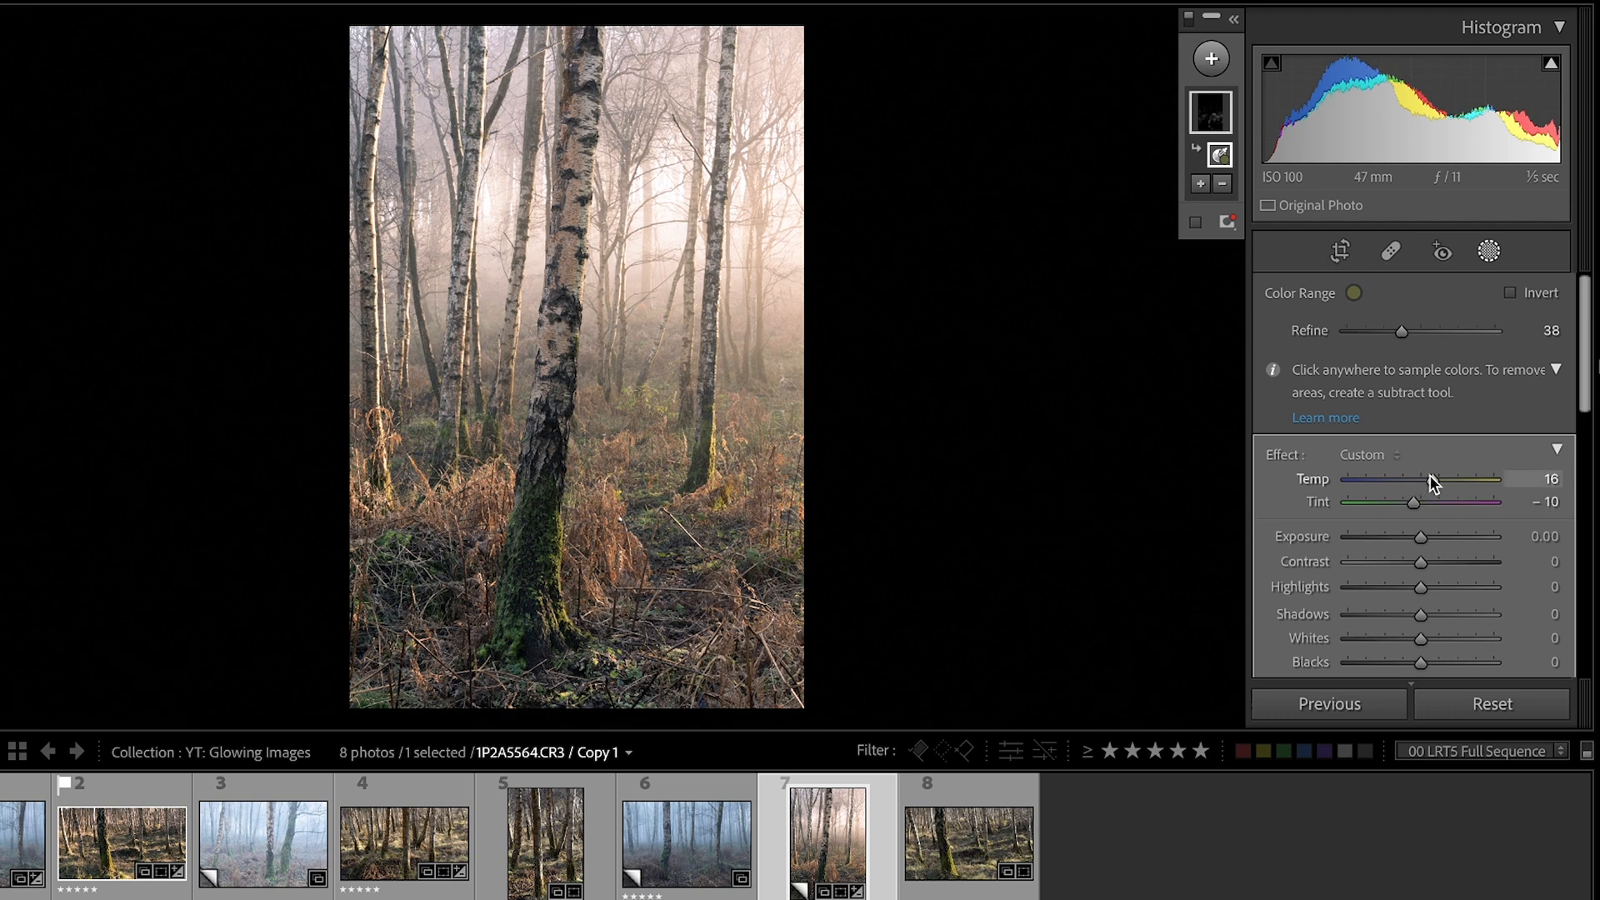
scroll(1422, 387, down, 1)
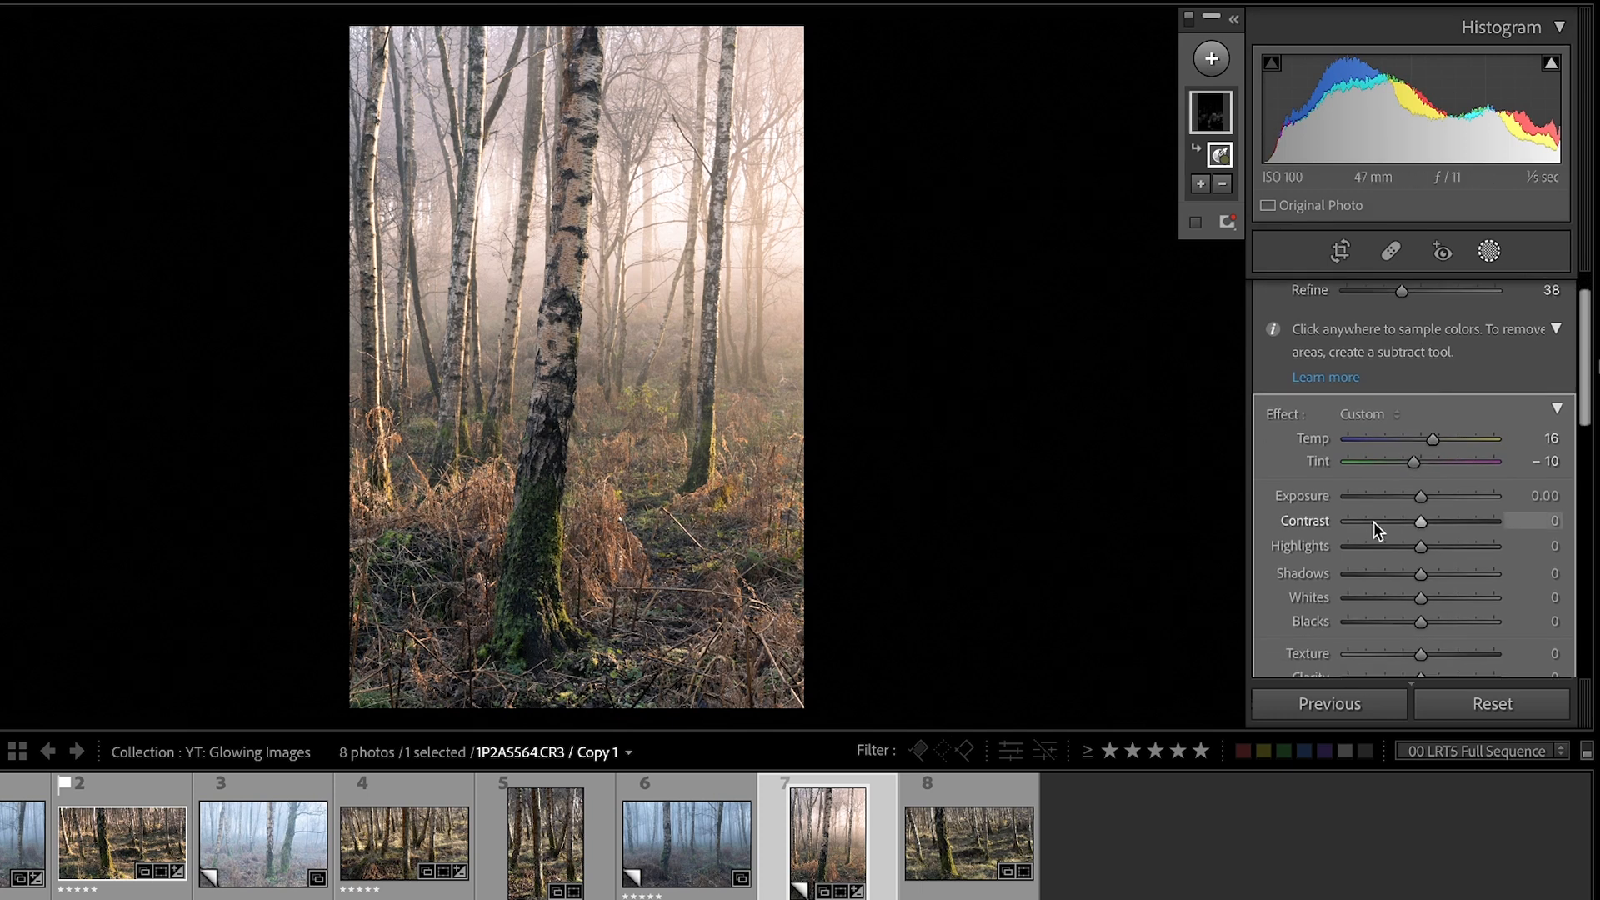
drag(1420, 573, 1426, 573)
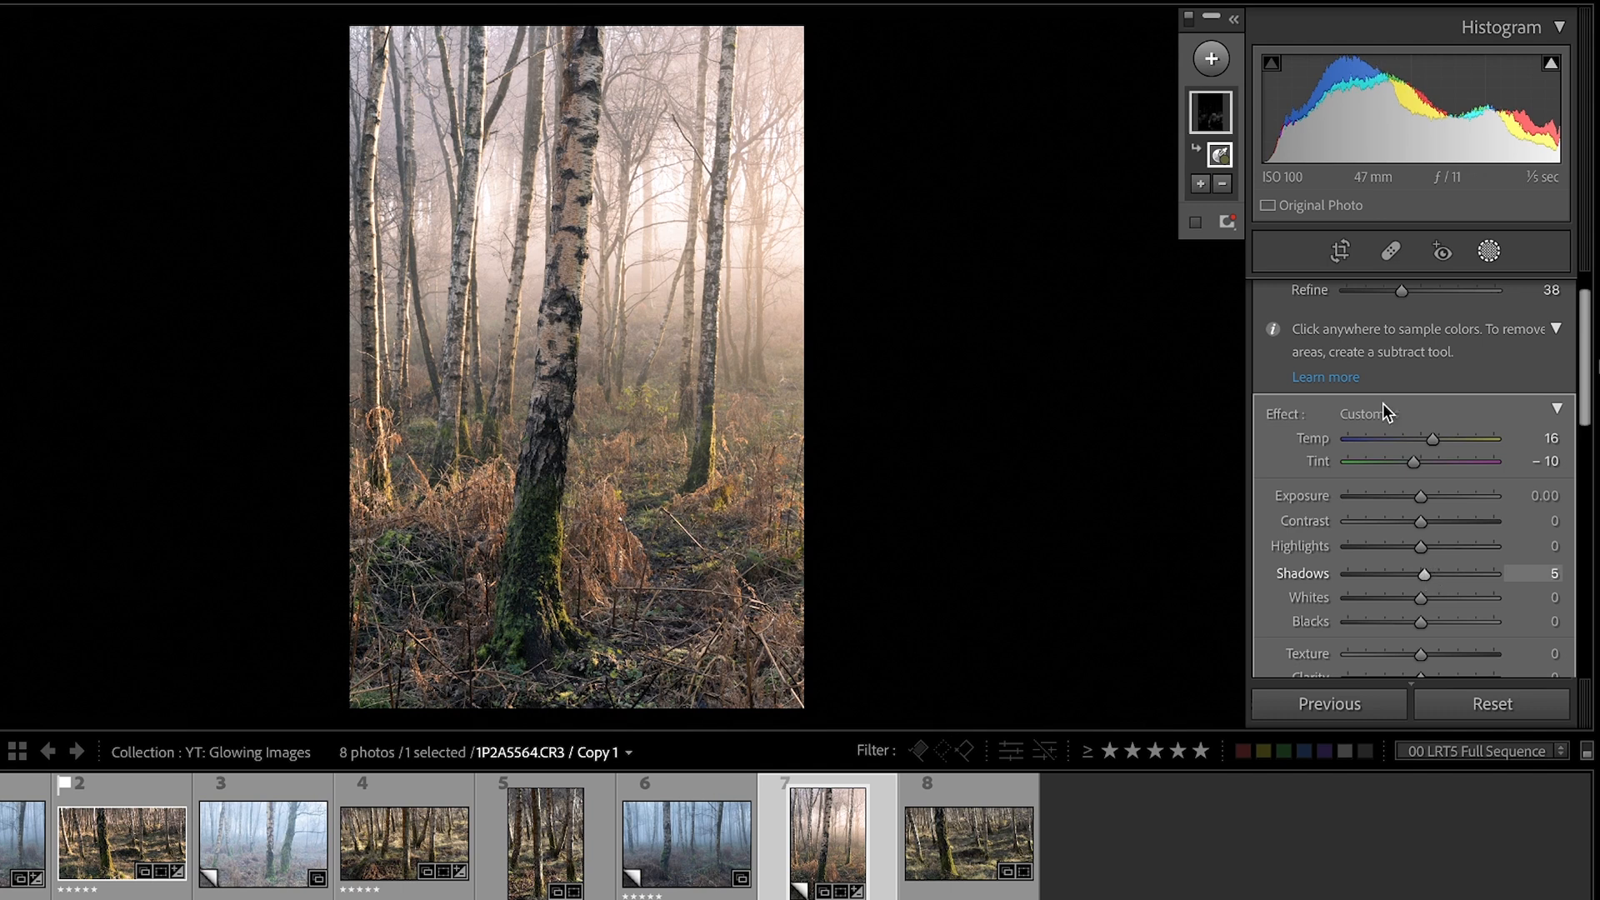
scroll(1383, 406, up, 1)
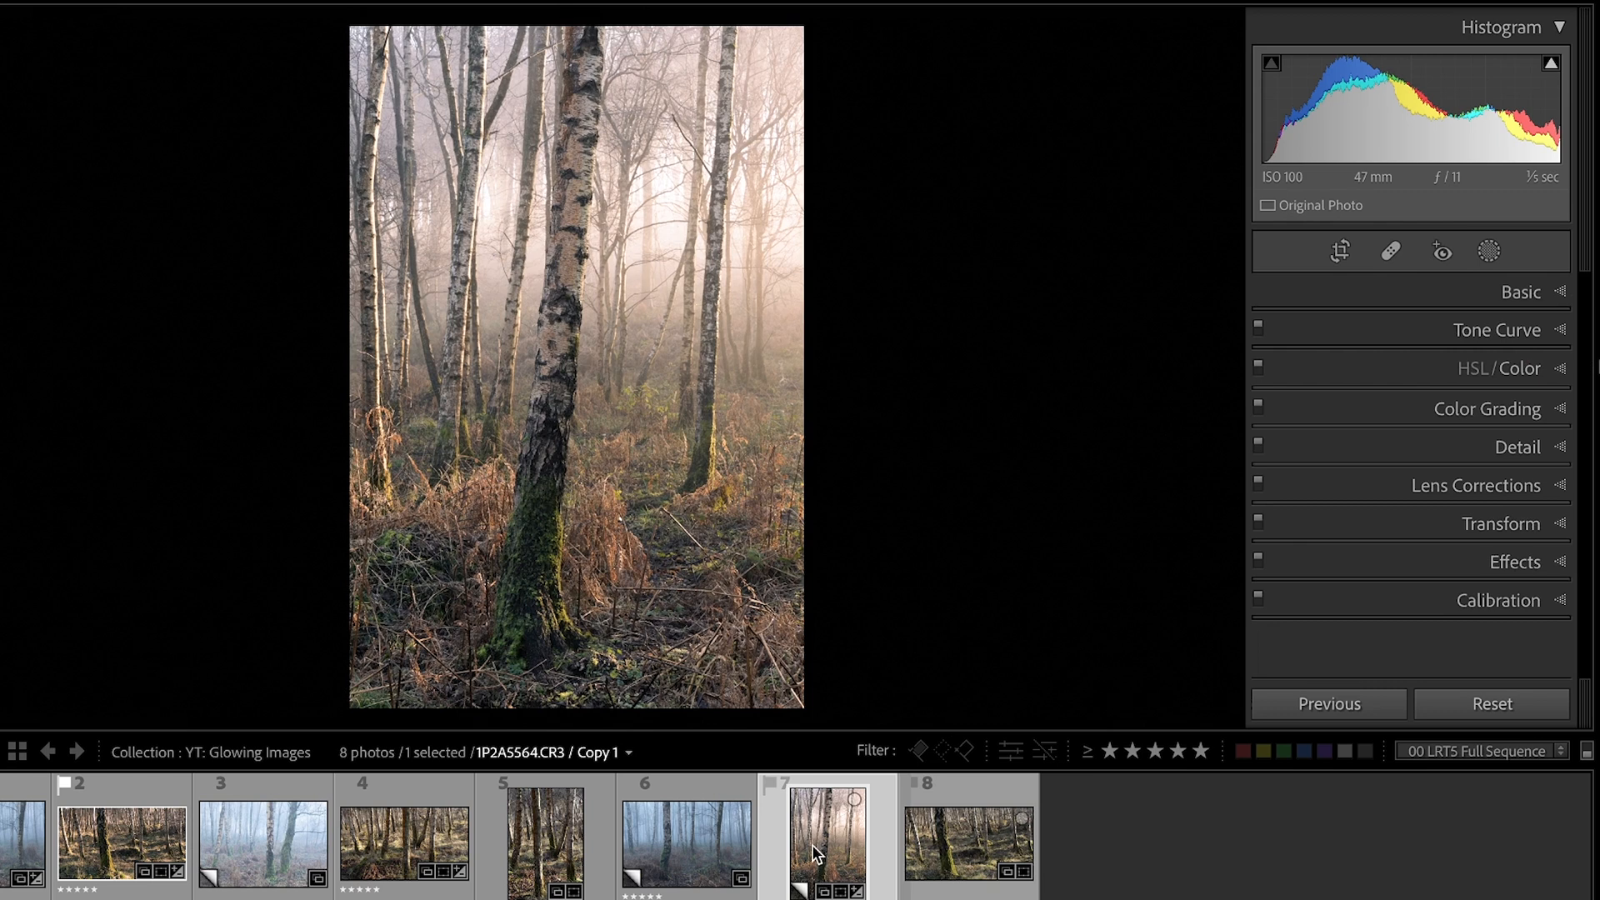
Step: Open the misty photo in Photoshop, run the Orton action on it, and compare Layer 1 hidden and shown
right_click(818, 828)
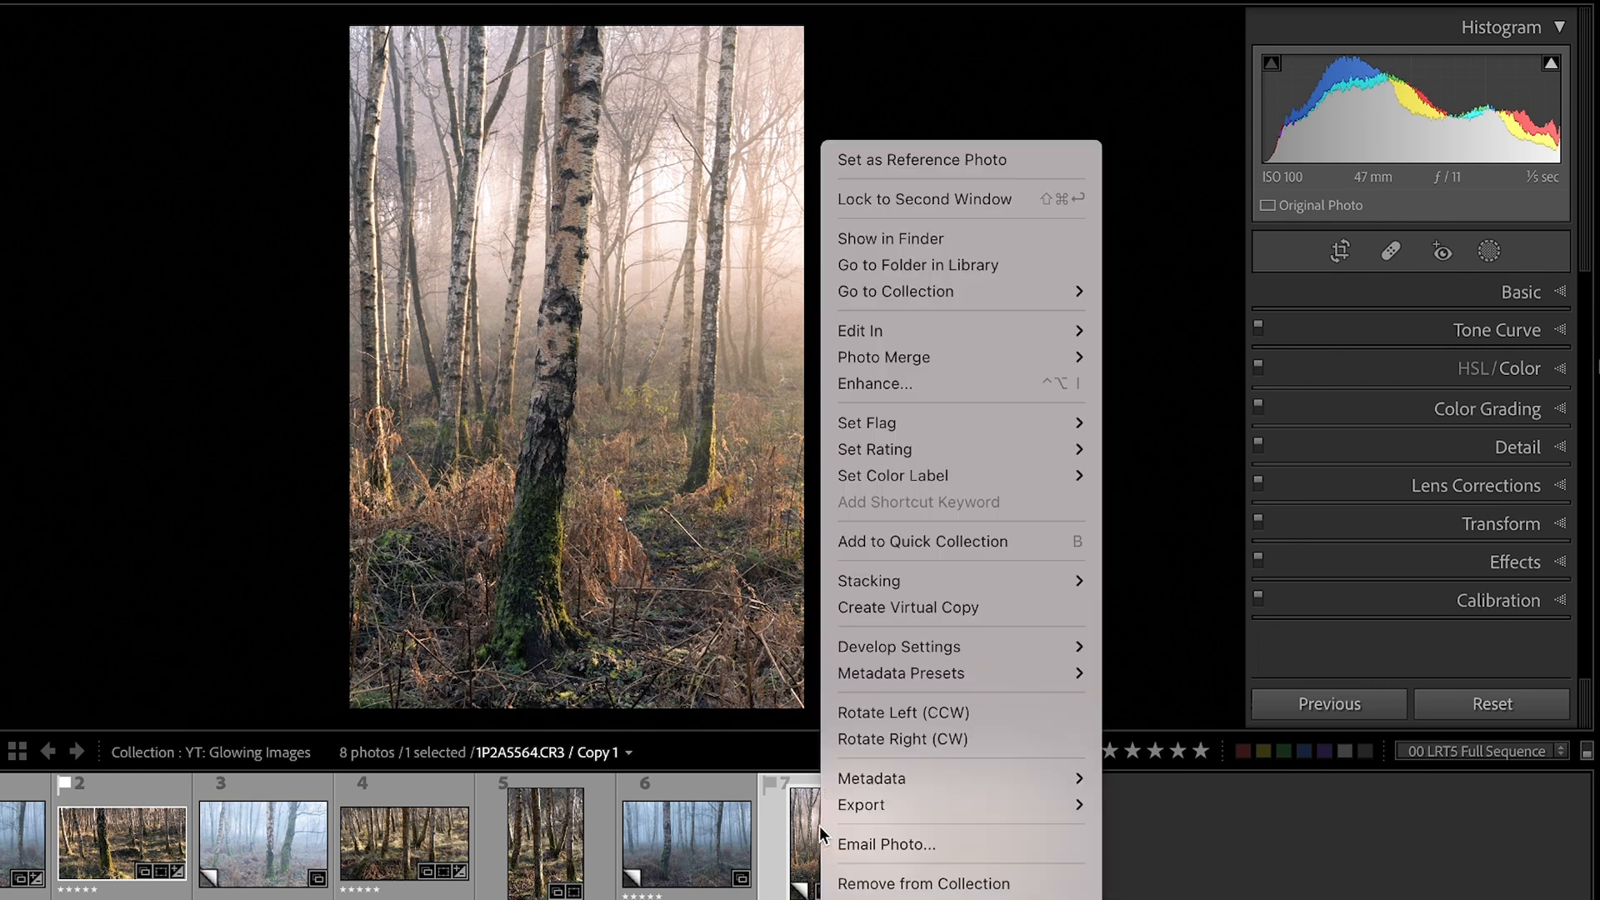
mouse_move(1001, 337)
click(1145, 331)
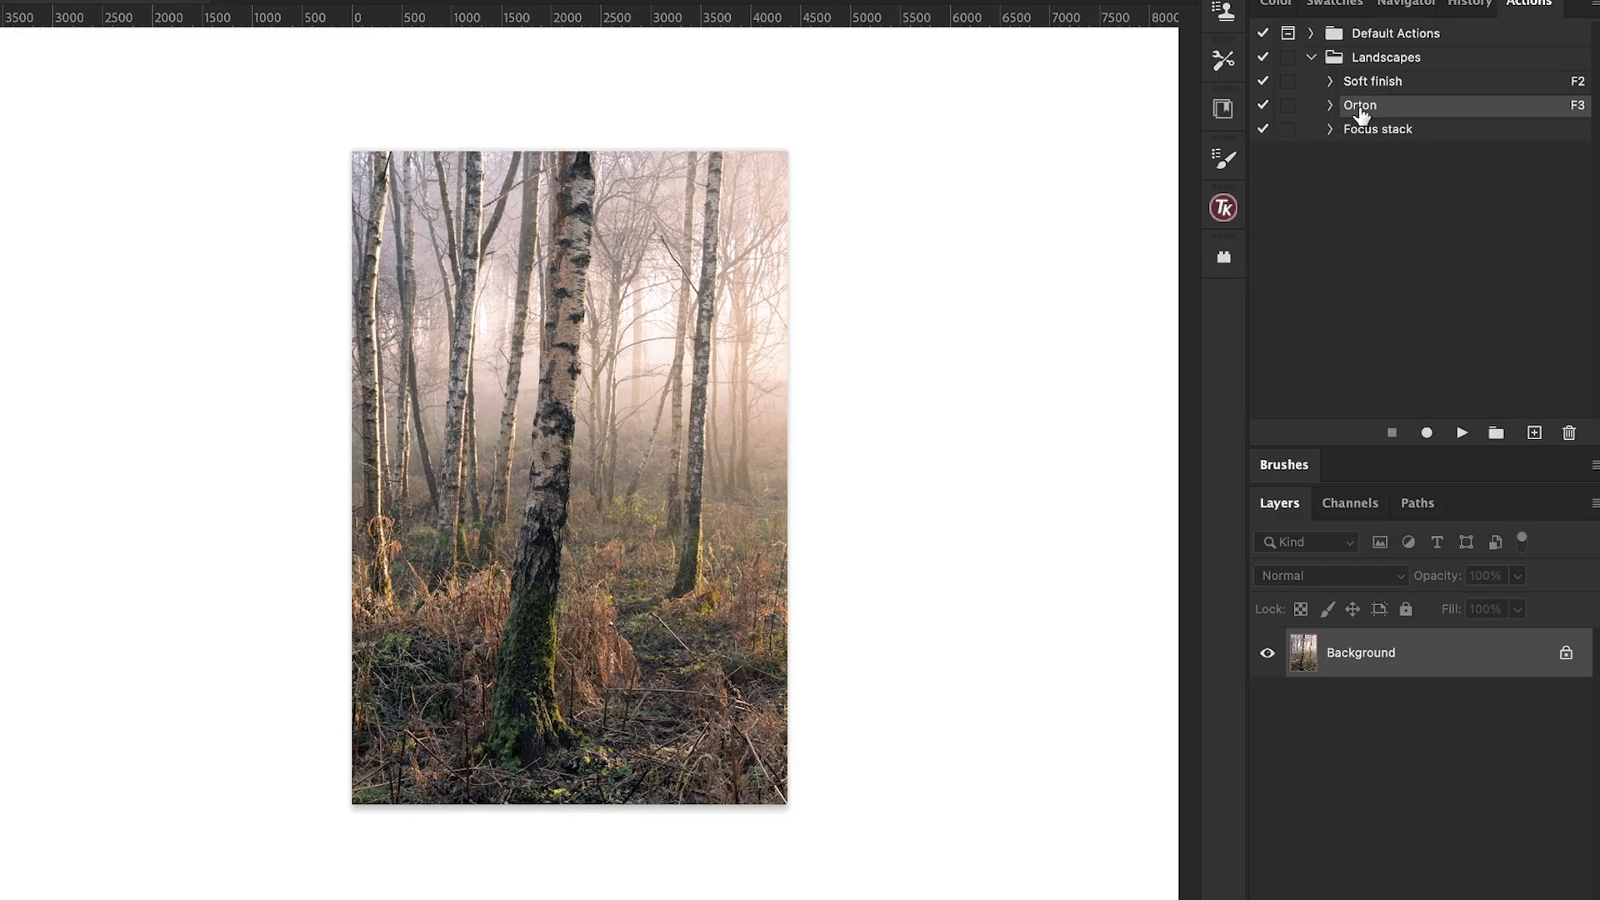
click(1461, 433)
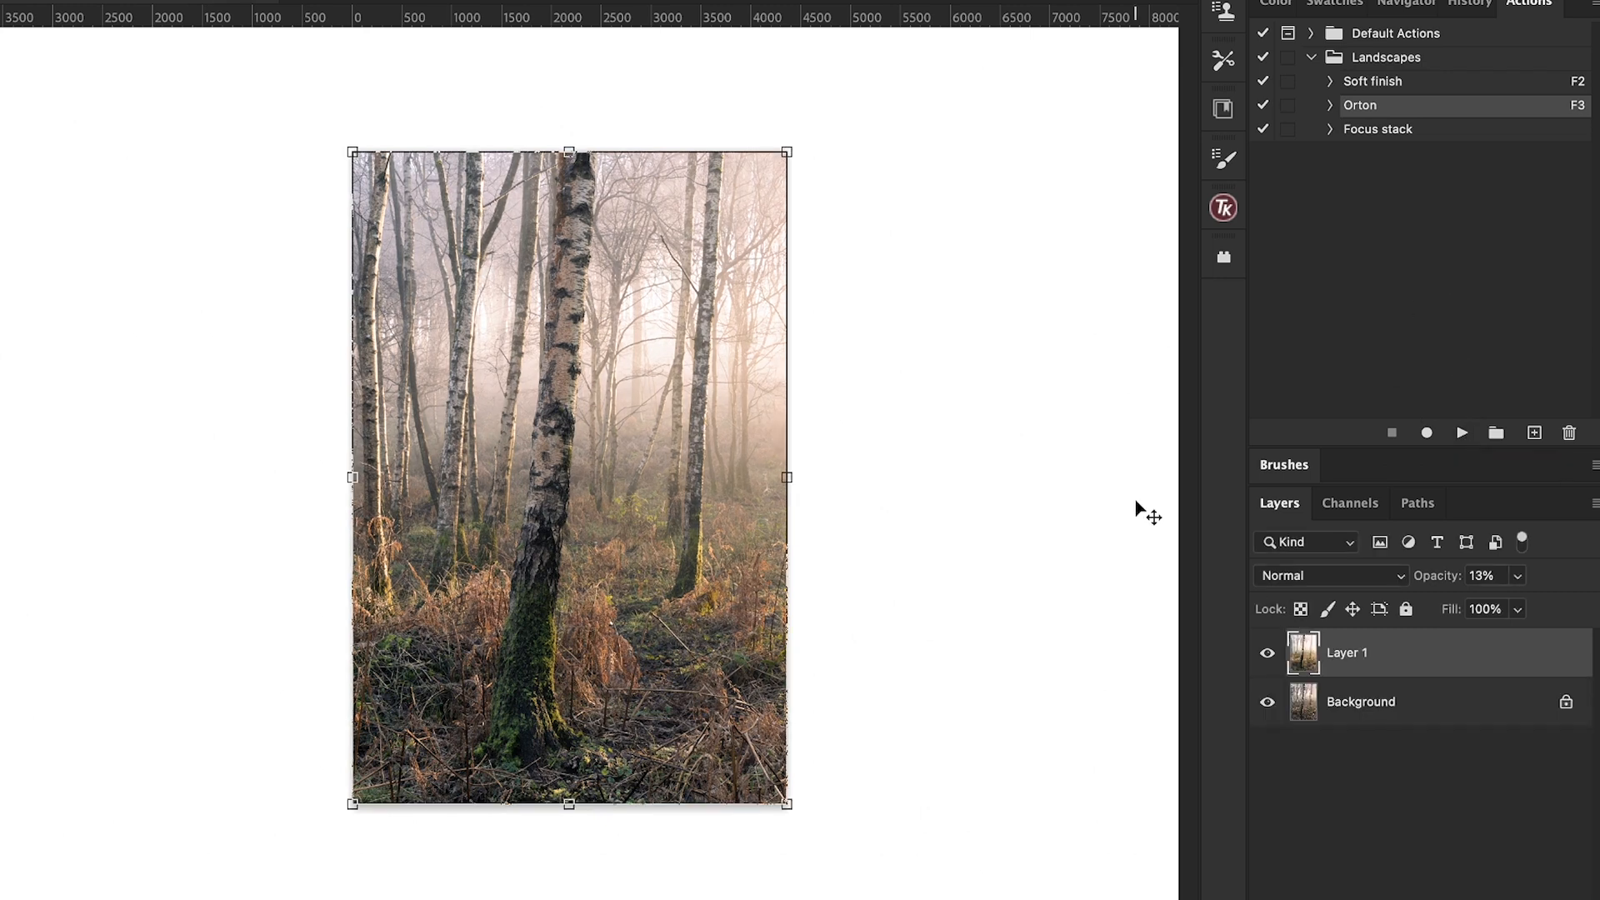
click(1266, 656)
click(1266, 657)
Step: Generate a Lights-1 luminosity mask with TK Basic V6, trying Lights-2 as well, and apply it to Layer 1
click(1218, 209)
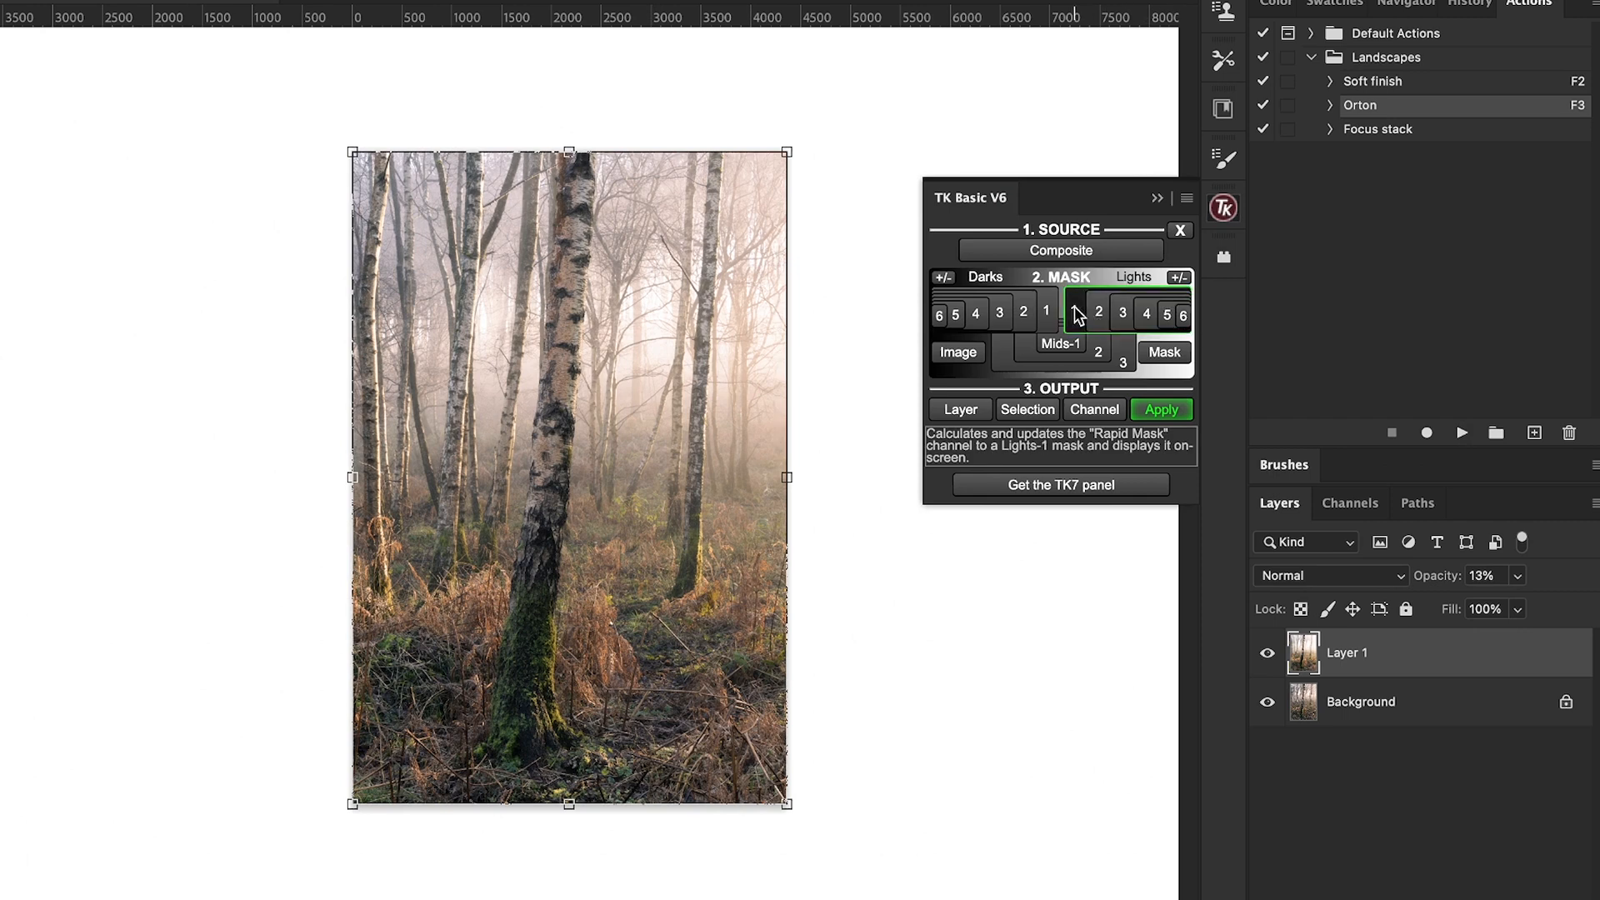
click(1074, 308)
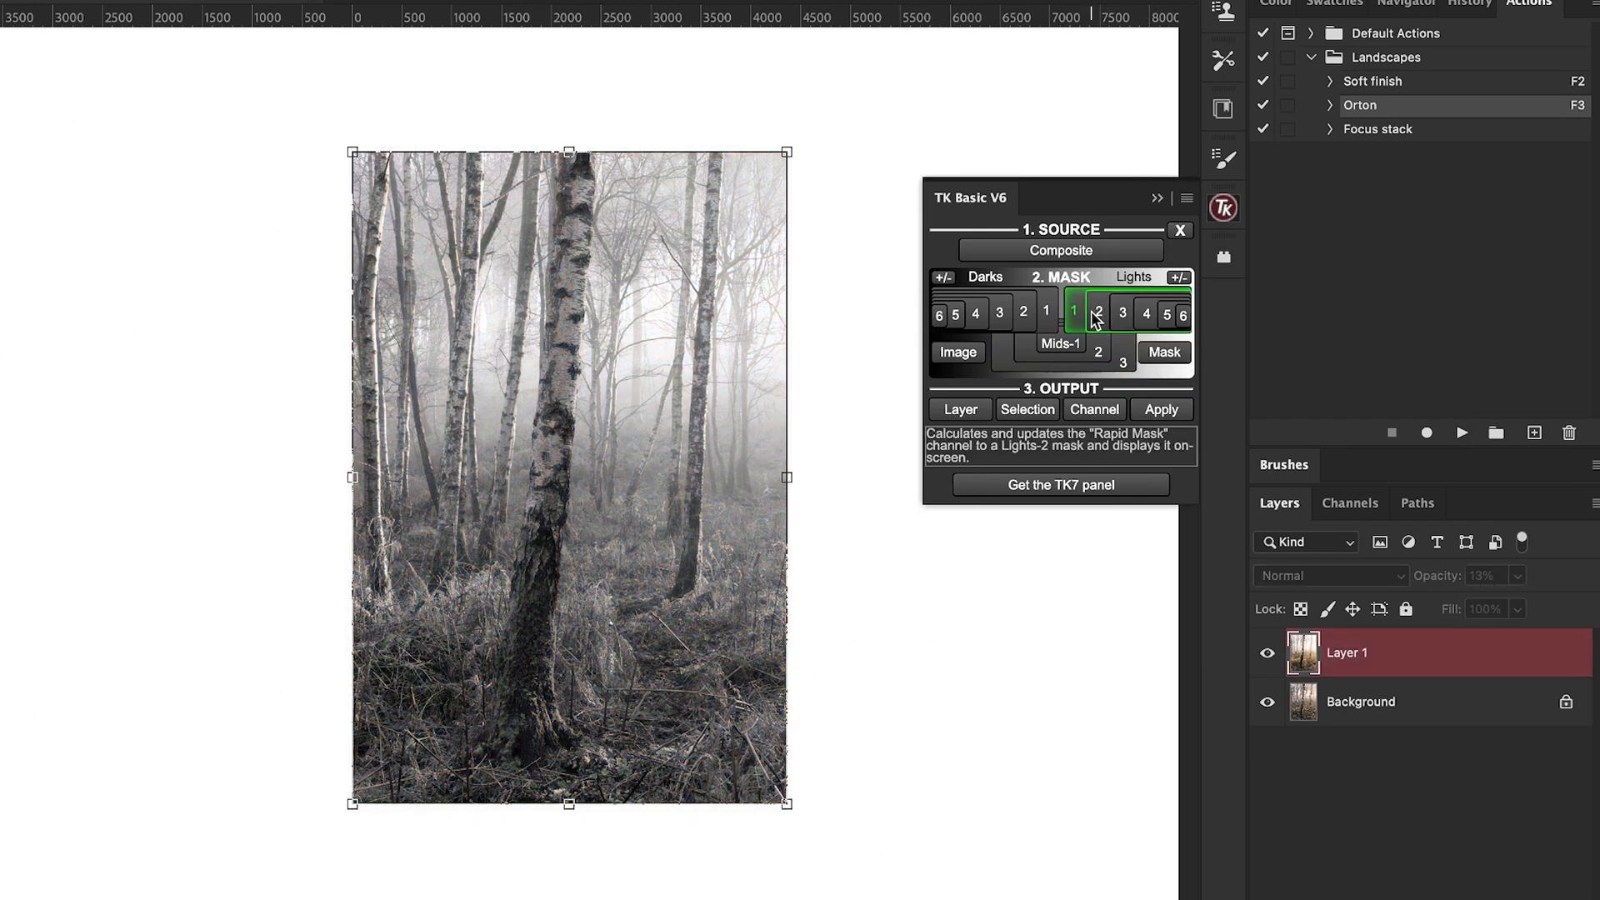
click(1096, 314)
click(1074, 315)
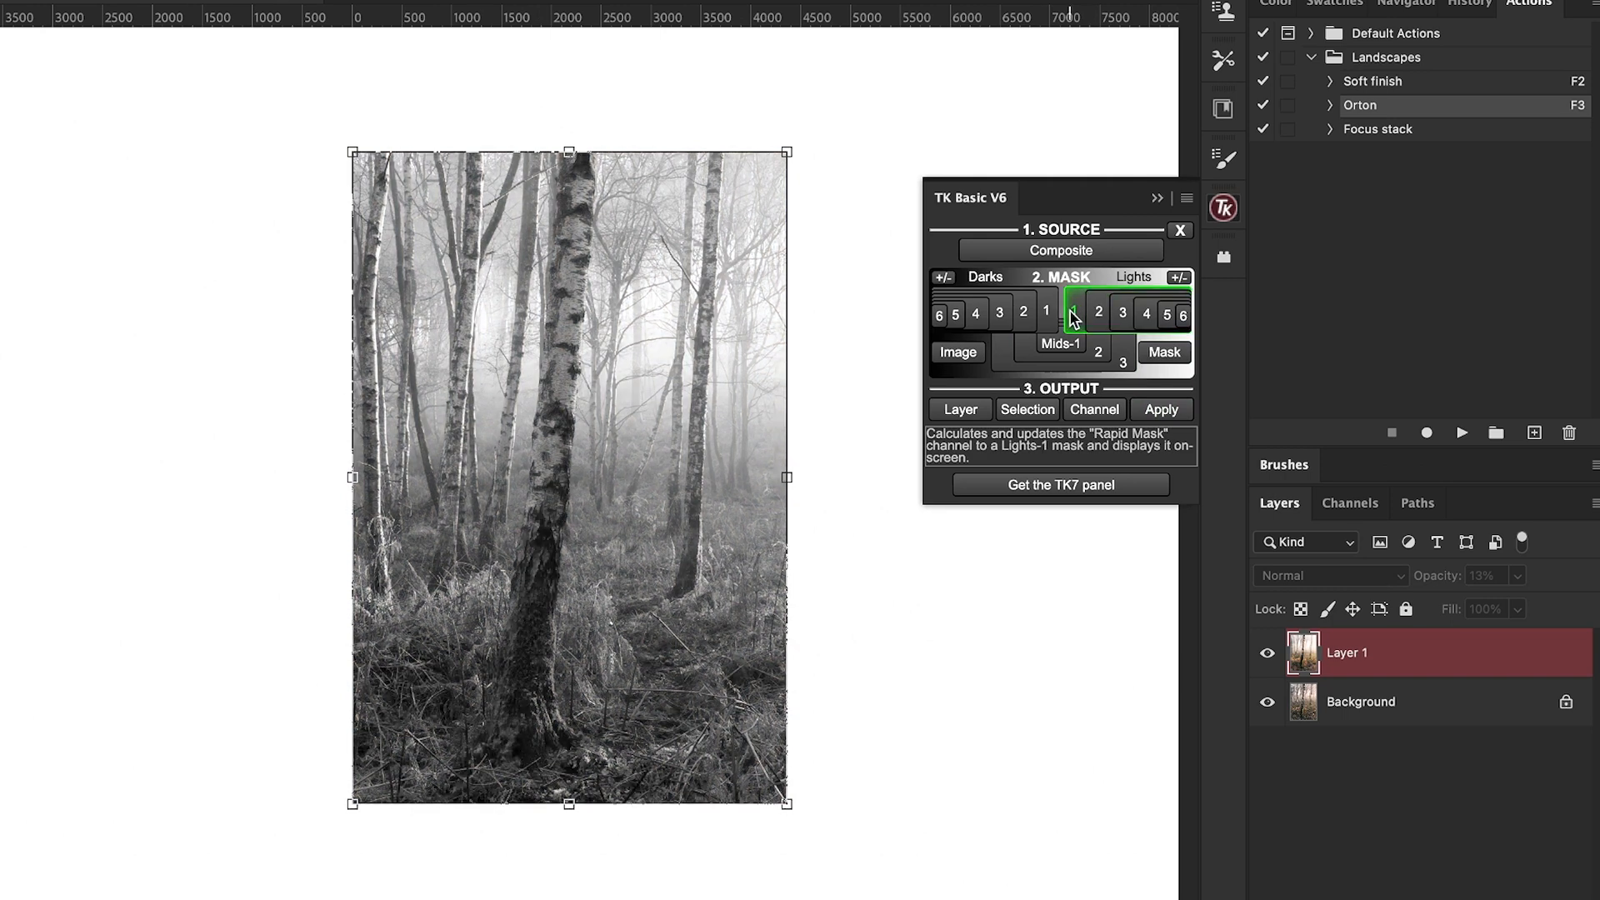
click(1168, 353)
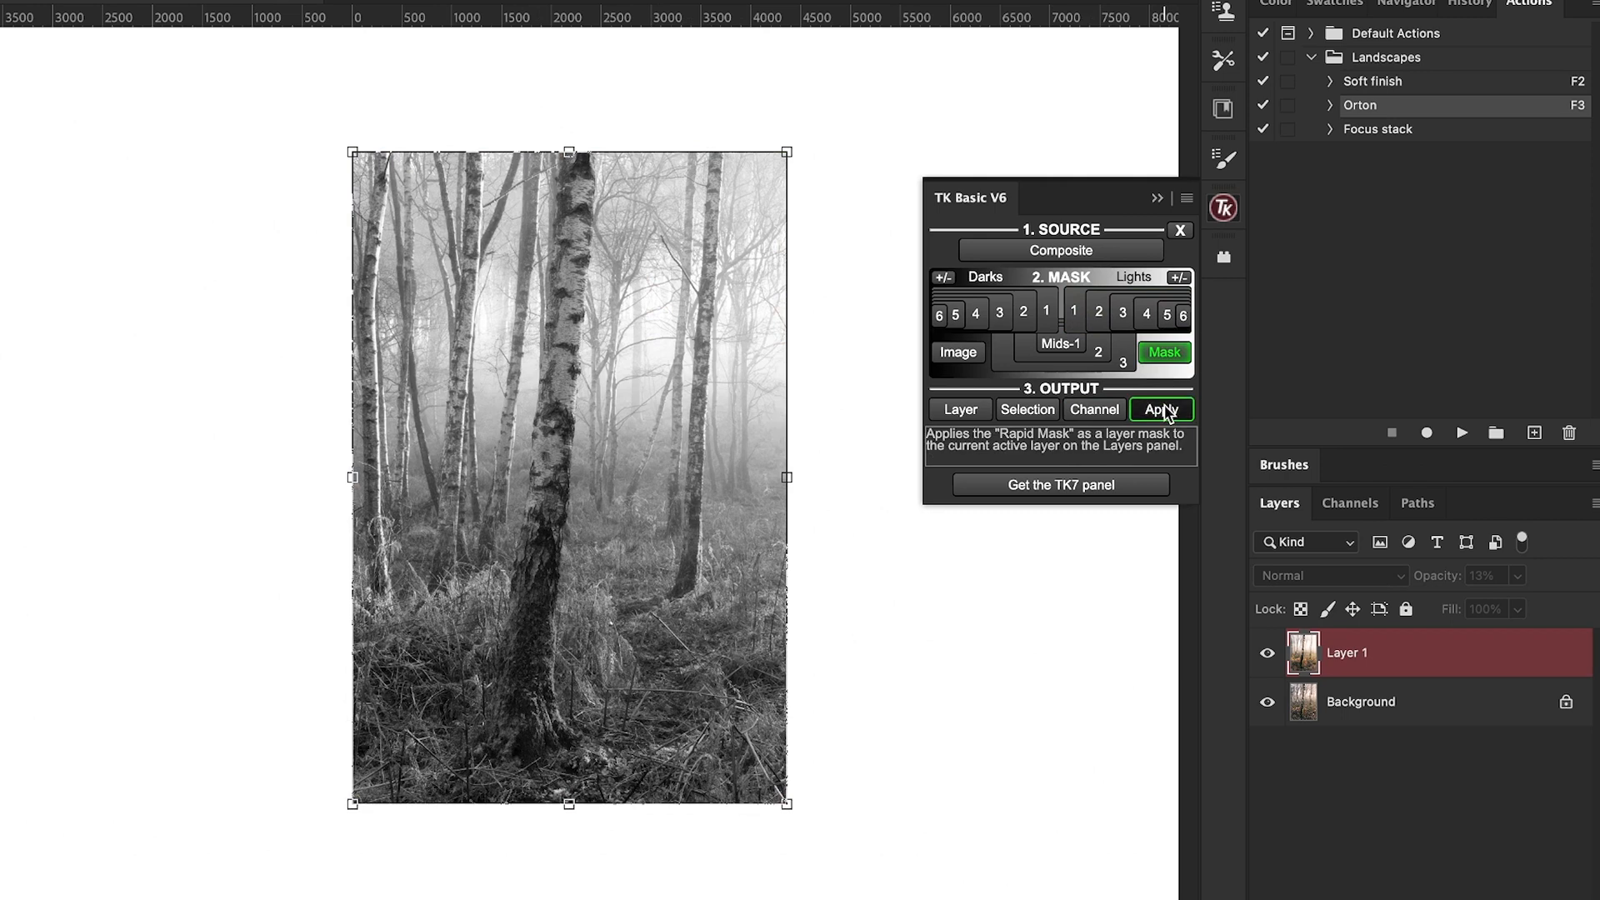
click(1162, 409)
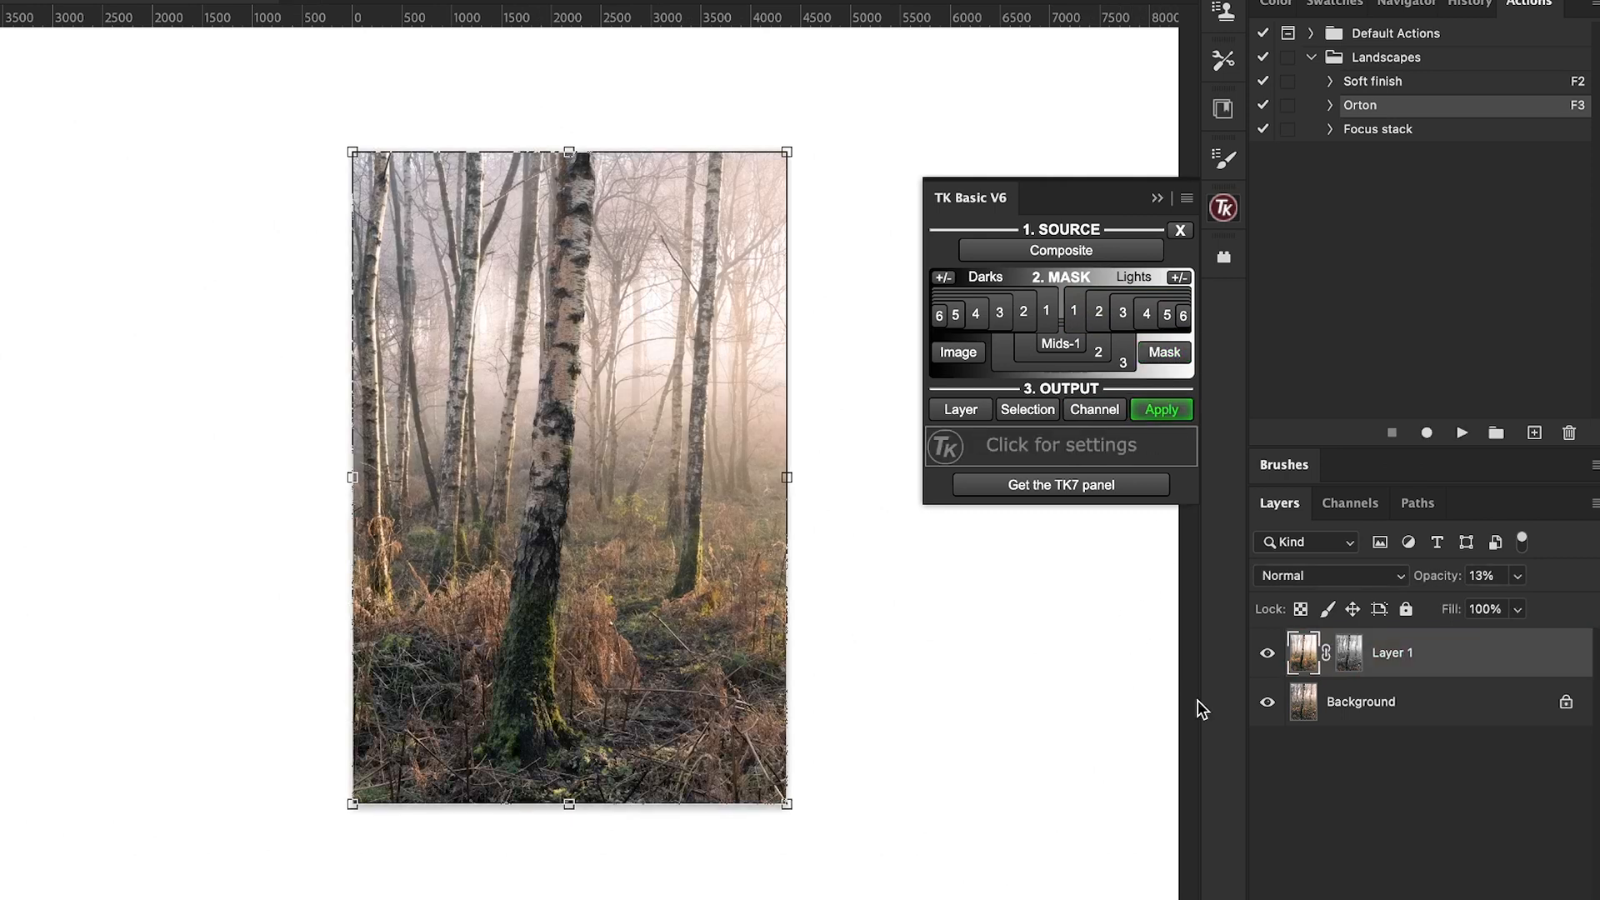
Step: Compare the photo with the masked glow layer hidden and shown
click(1269, 656)
click(1268, 655)
click(1516, 576)
click(1463, 748)
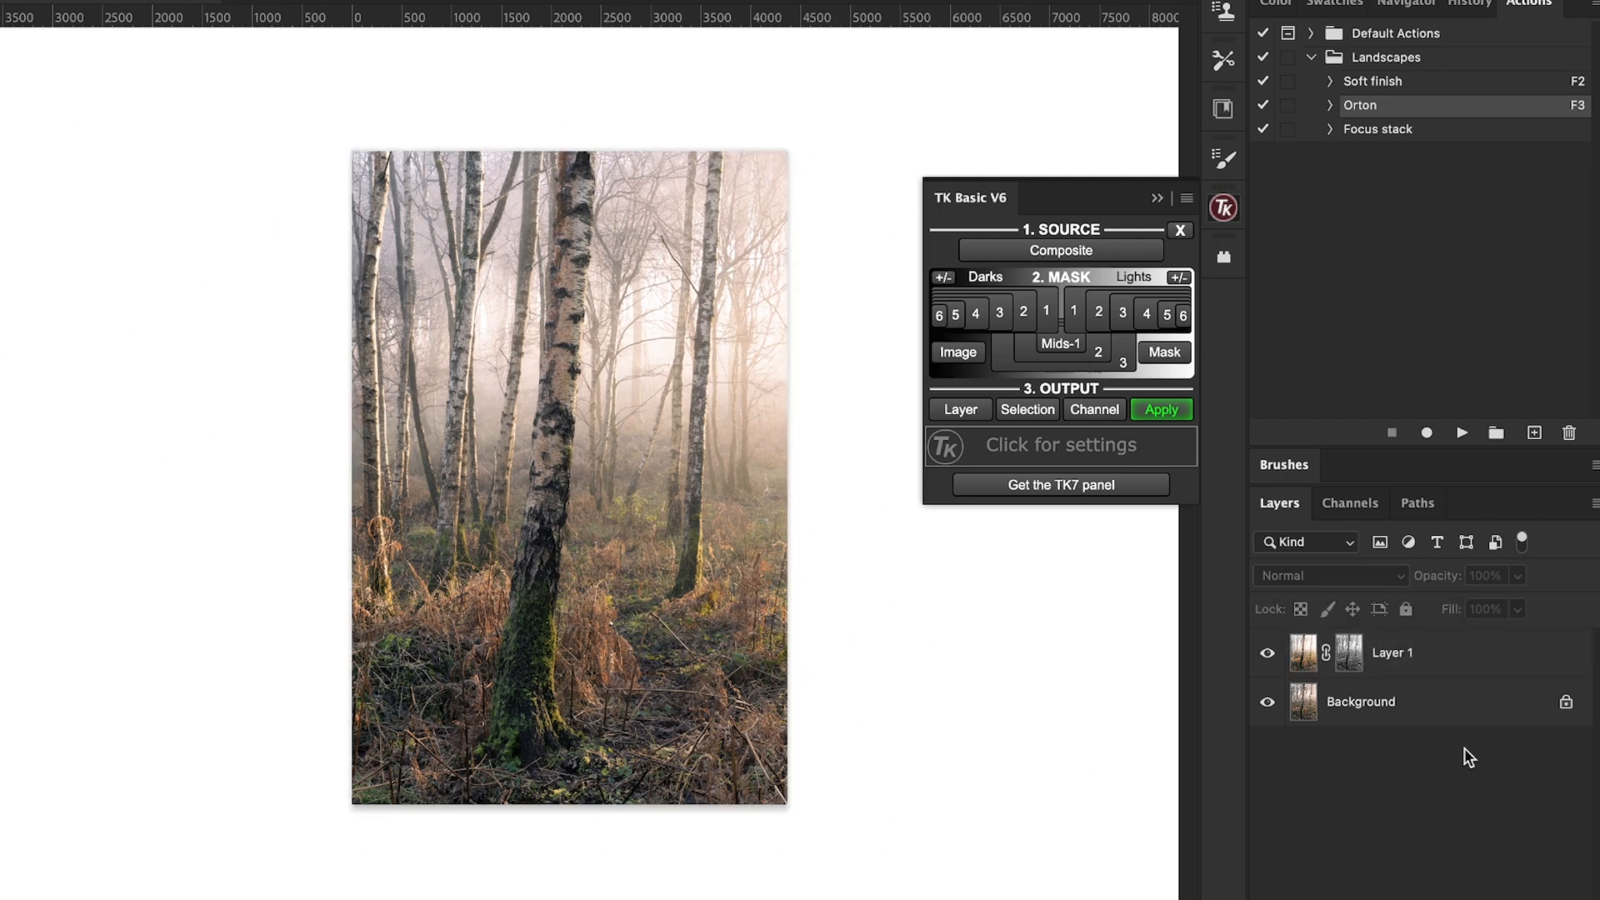
click(1265, 655)
click(1266, 655)
Step: Set Layer 1's opacity to about 28% and compare the photo with and without the glow
click(1371, 658)
click(1518, 581)
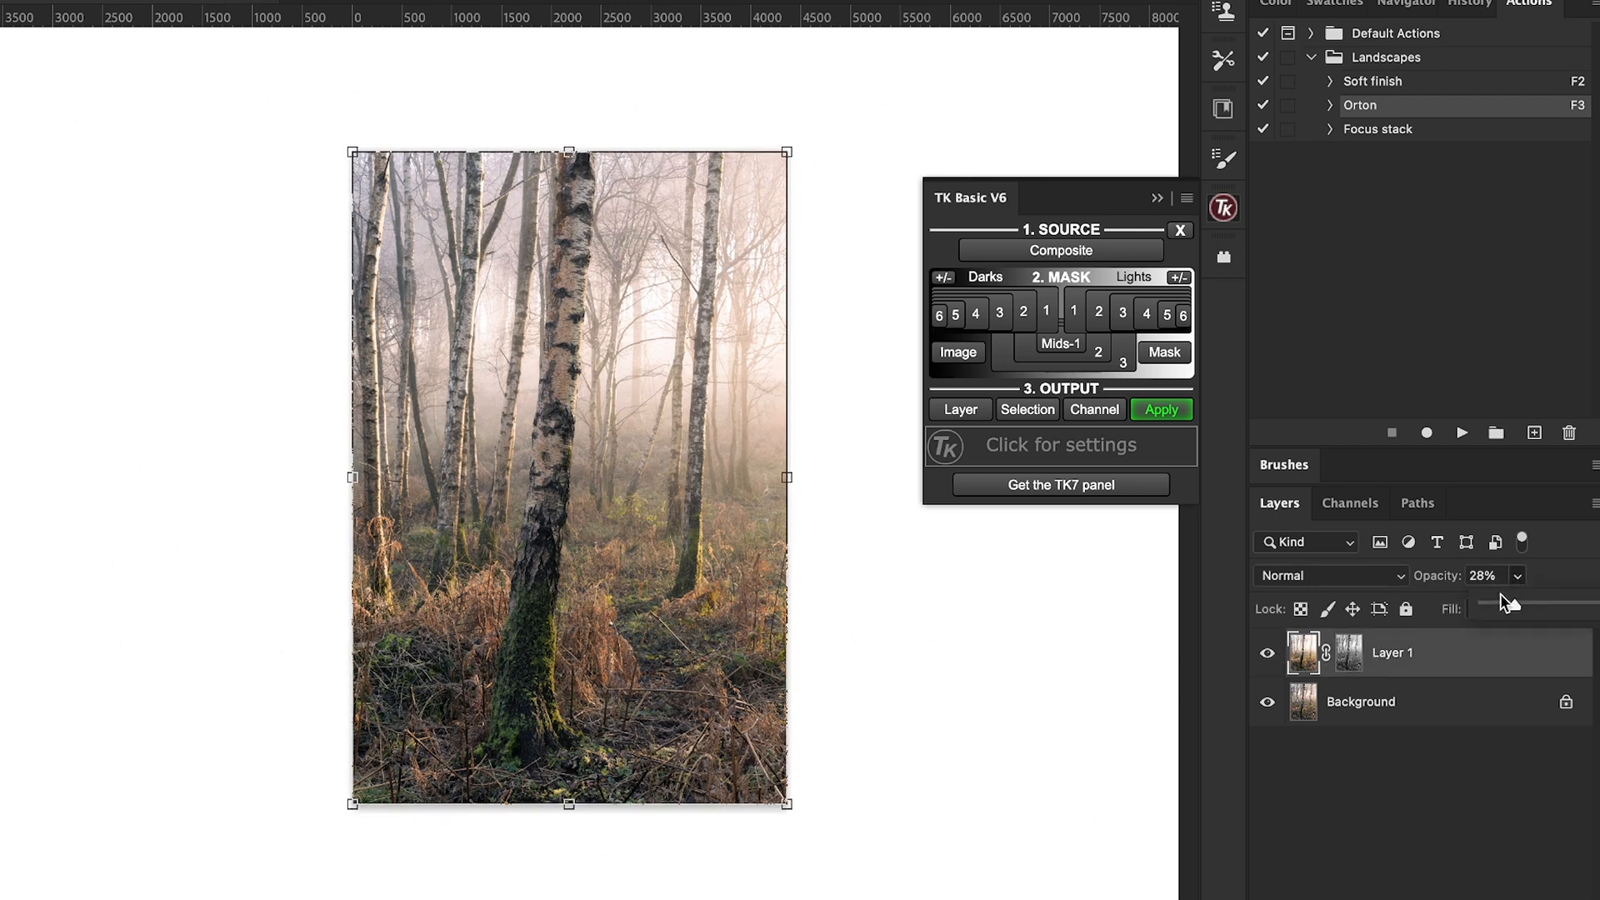
drag(1506, 599, 1505, 598)
click(1334, 738)
click(1268, 658)
click(1269, 658)
click(1270, 658)
click(1270, 659)
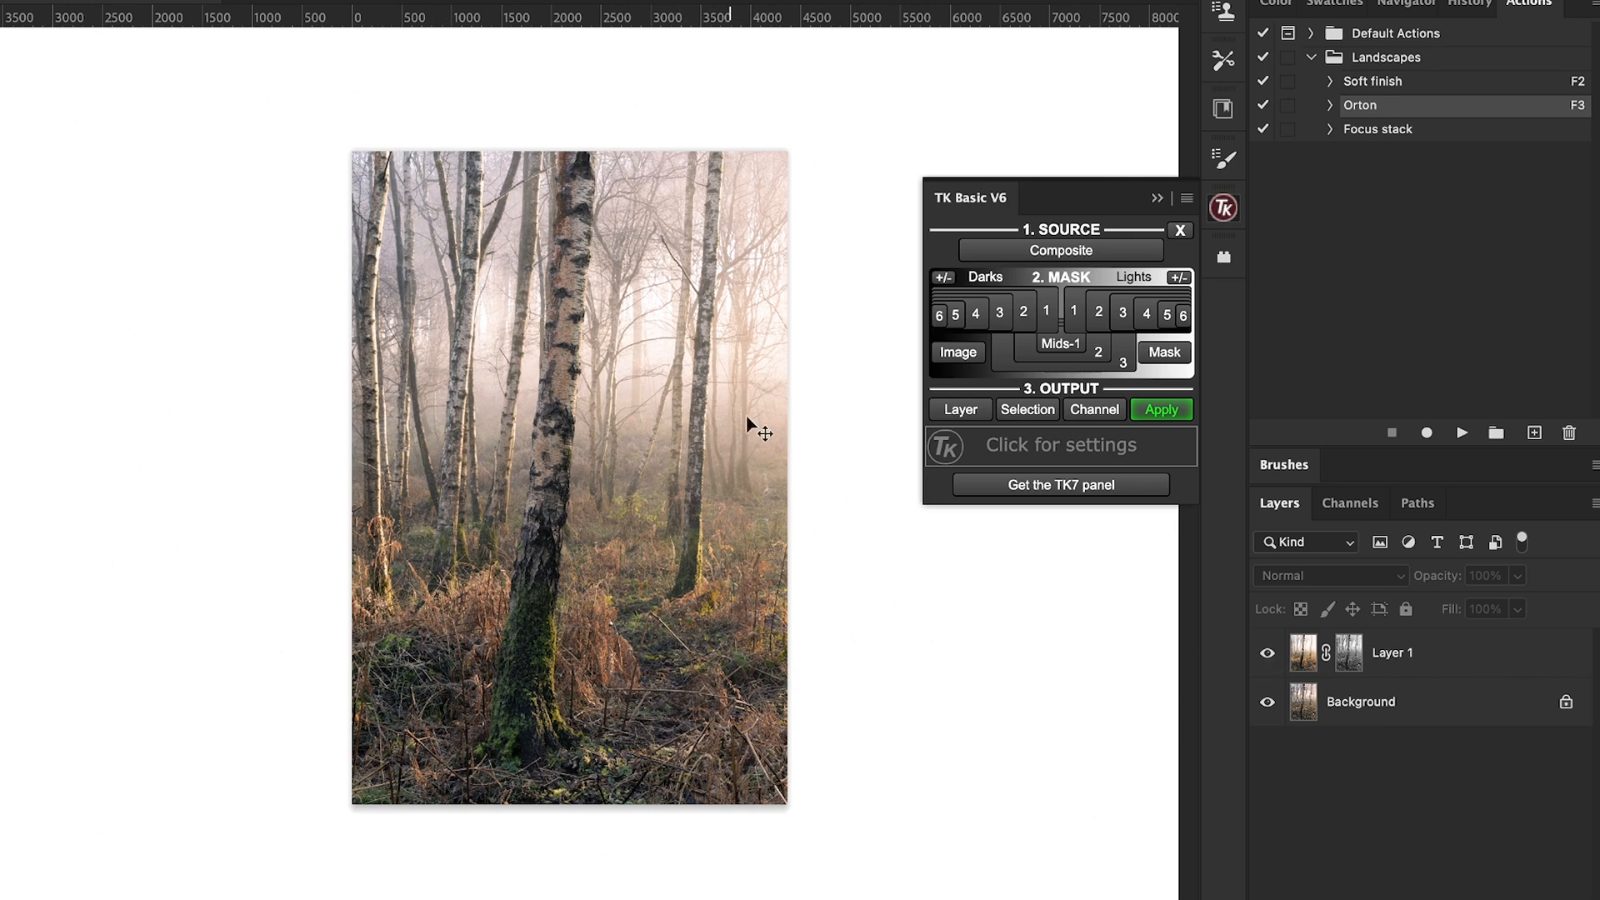